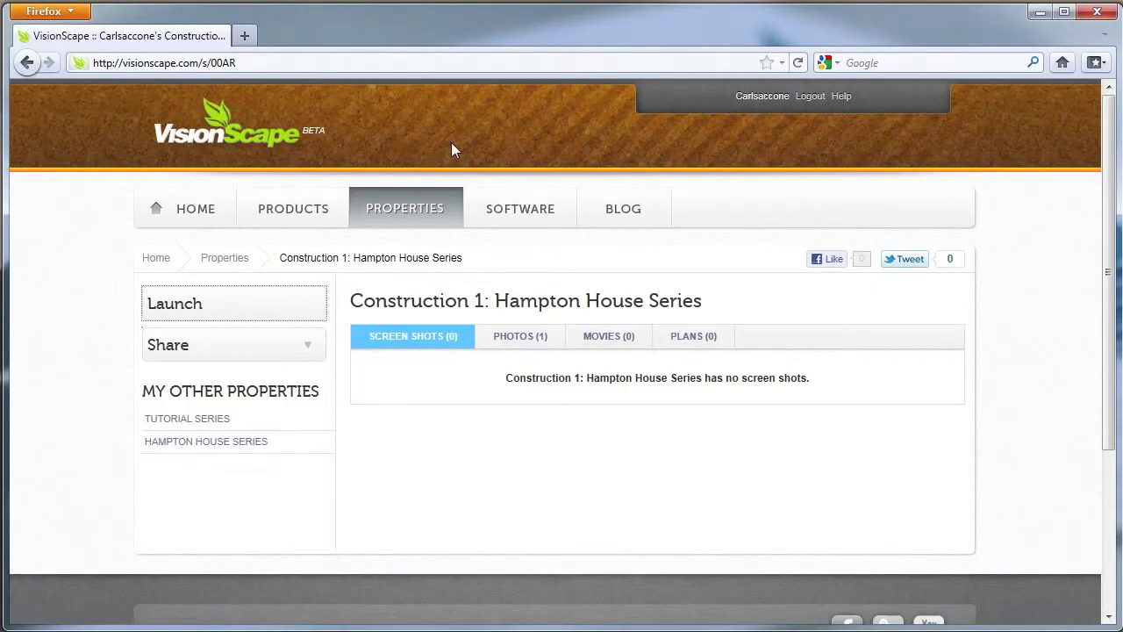
# - Go to Properties and open the Construction 1: Hampton House Series property page
pyautogui.click(393, 217)
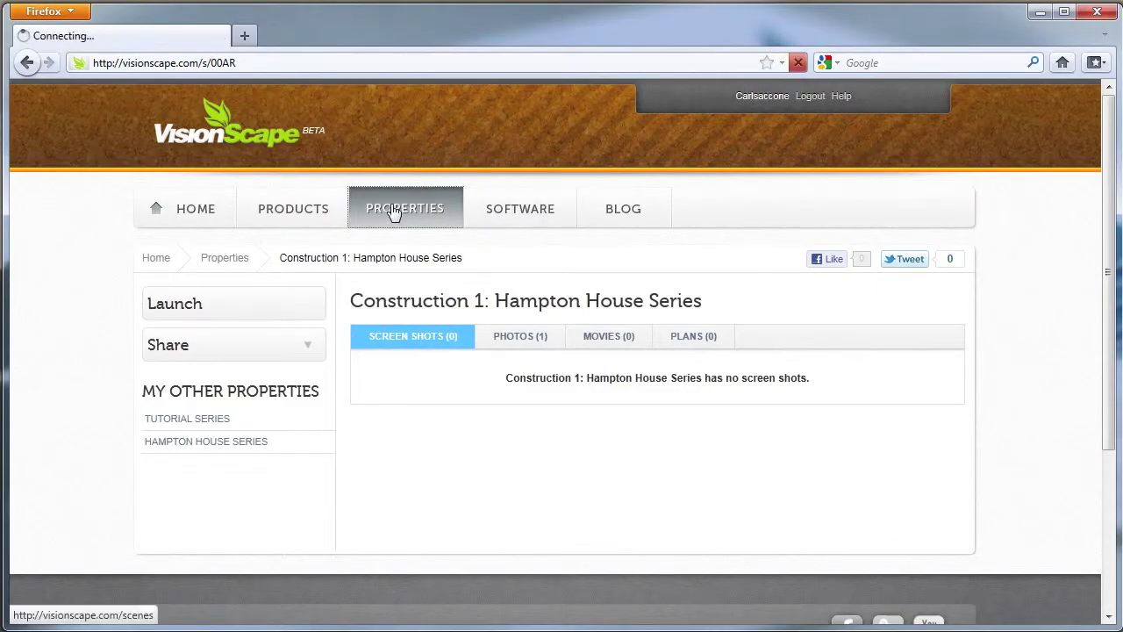
pyautogui.scroll(-5, 511, 431)
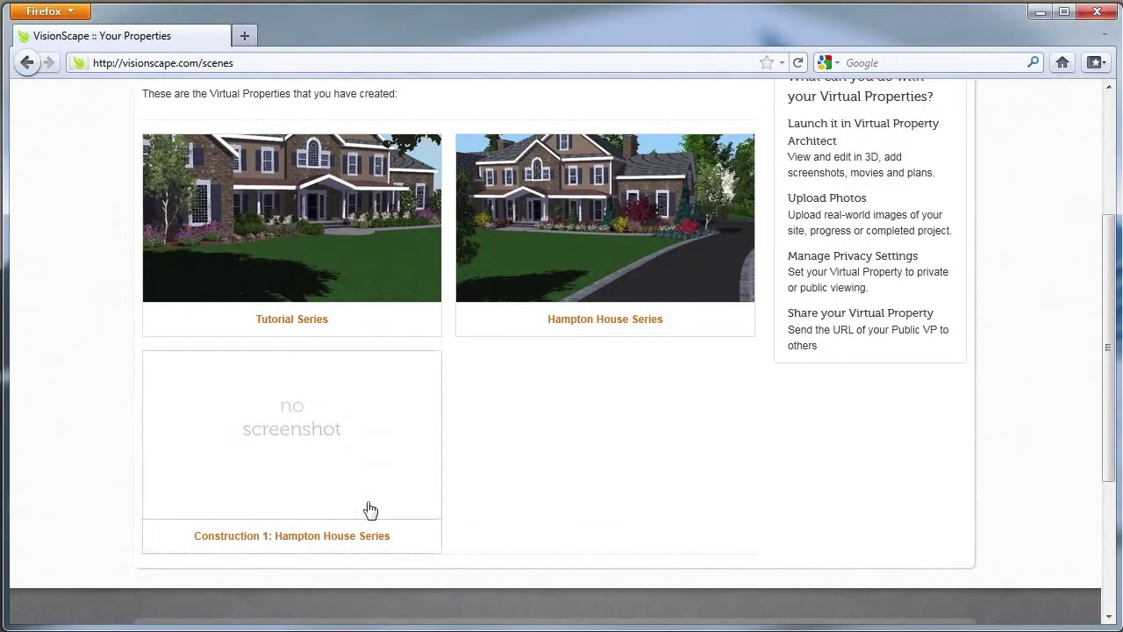
pyautogui.click(311, 435)
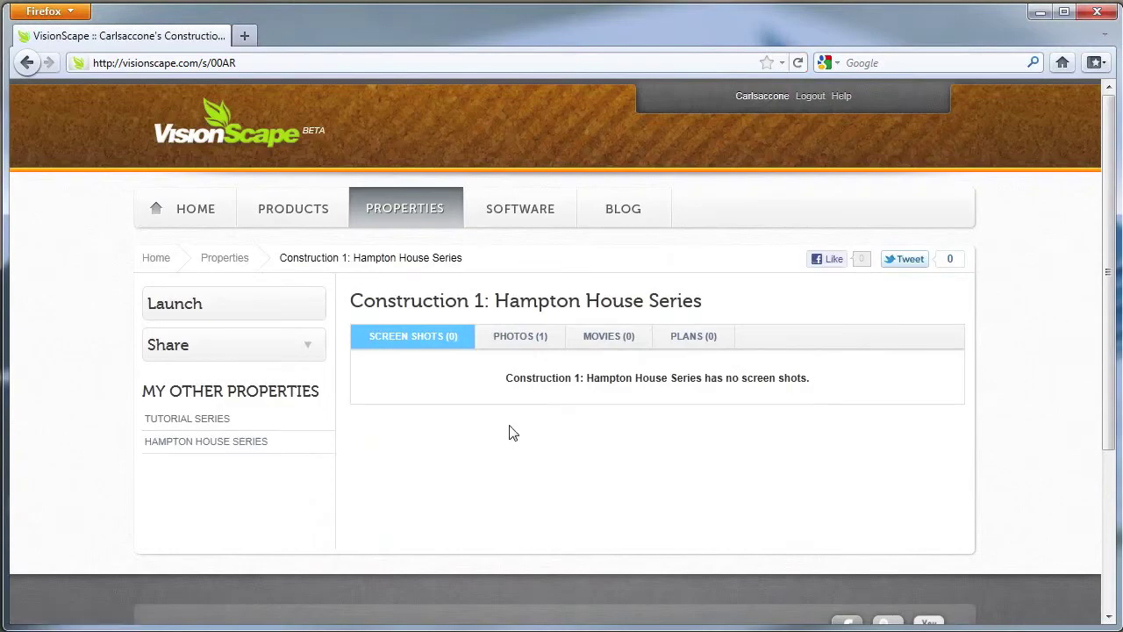
pyautogui.scroll(-1, 444, 414)
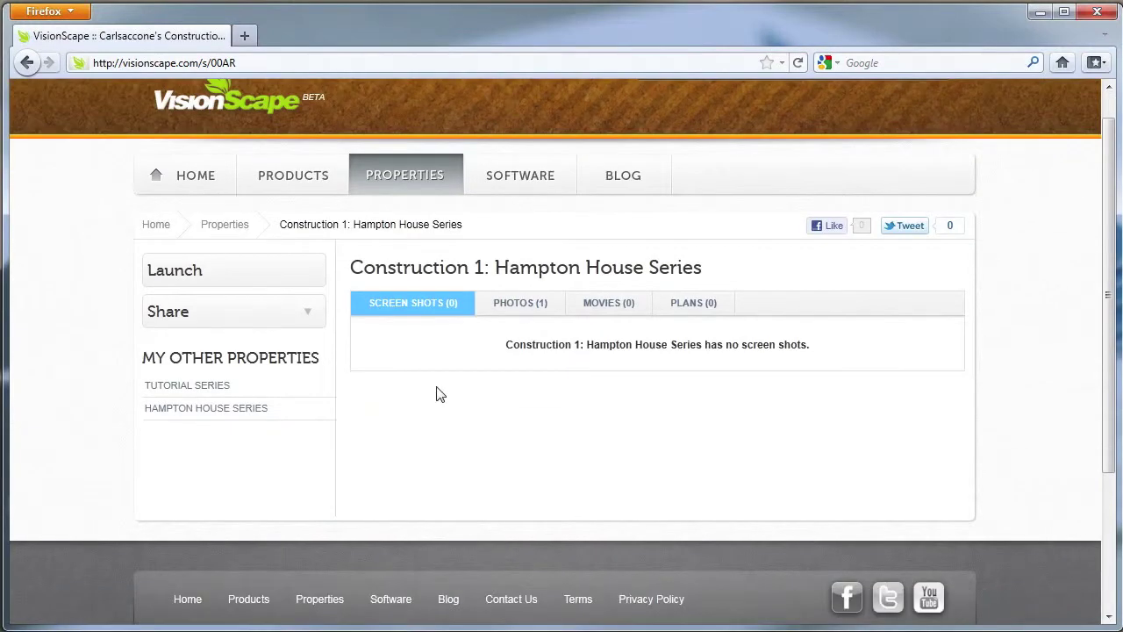
# - View the property's front facade photo, then launch it in Virtual Property Architect's 3-D designer
pyautogui.click(548, 309)
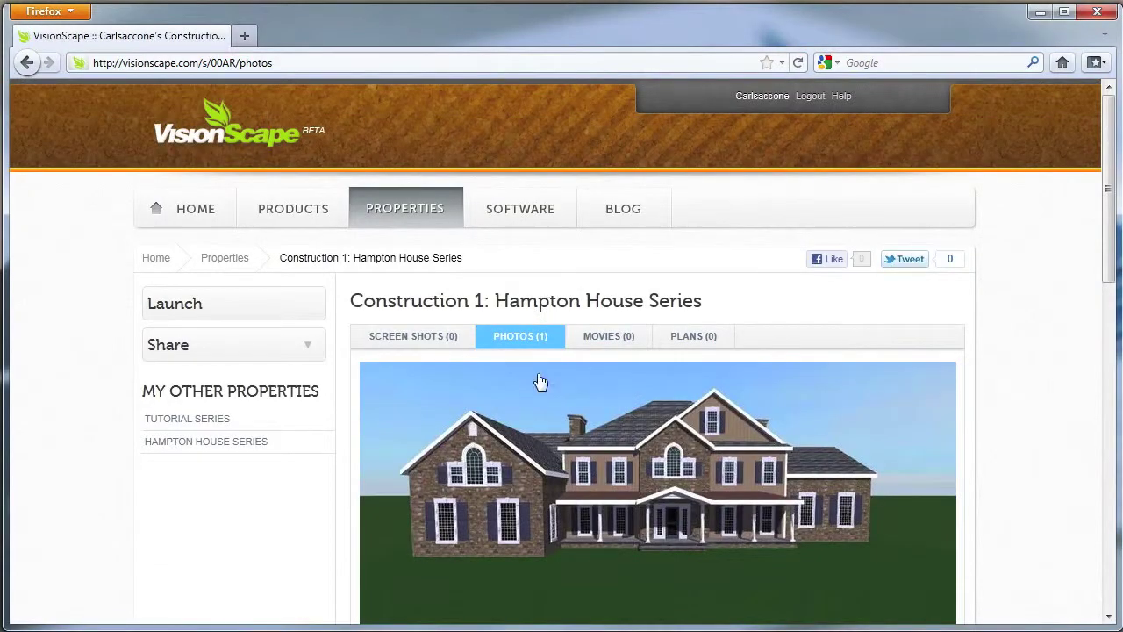
pyautogui.scroll(-2, 540, 383)
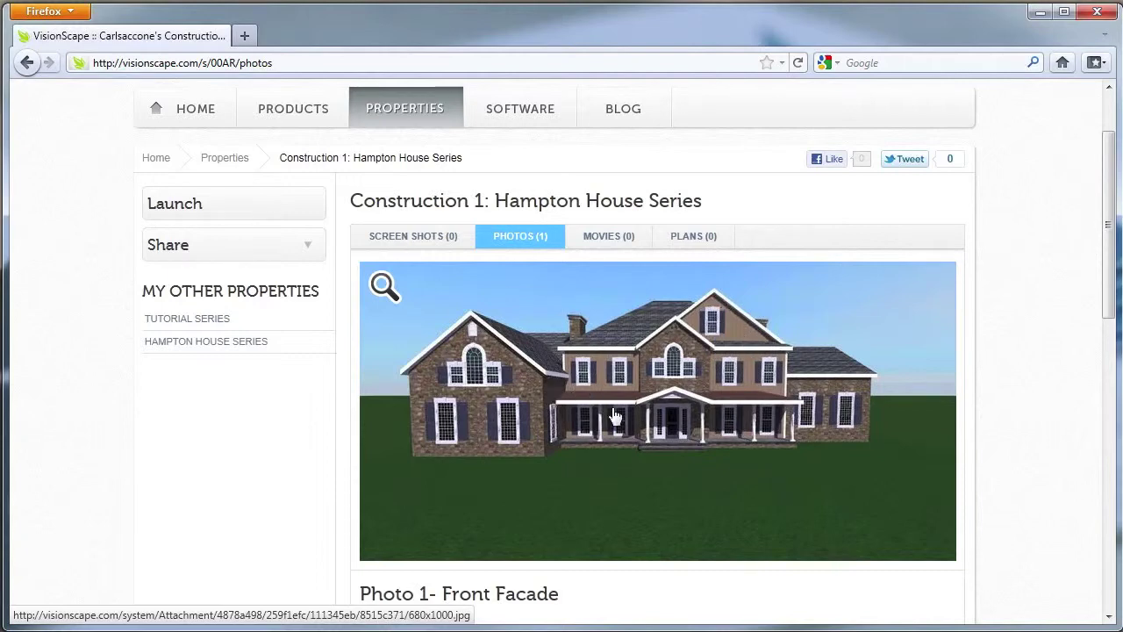
pyautogui.click(229, 213)
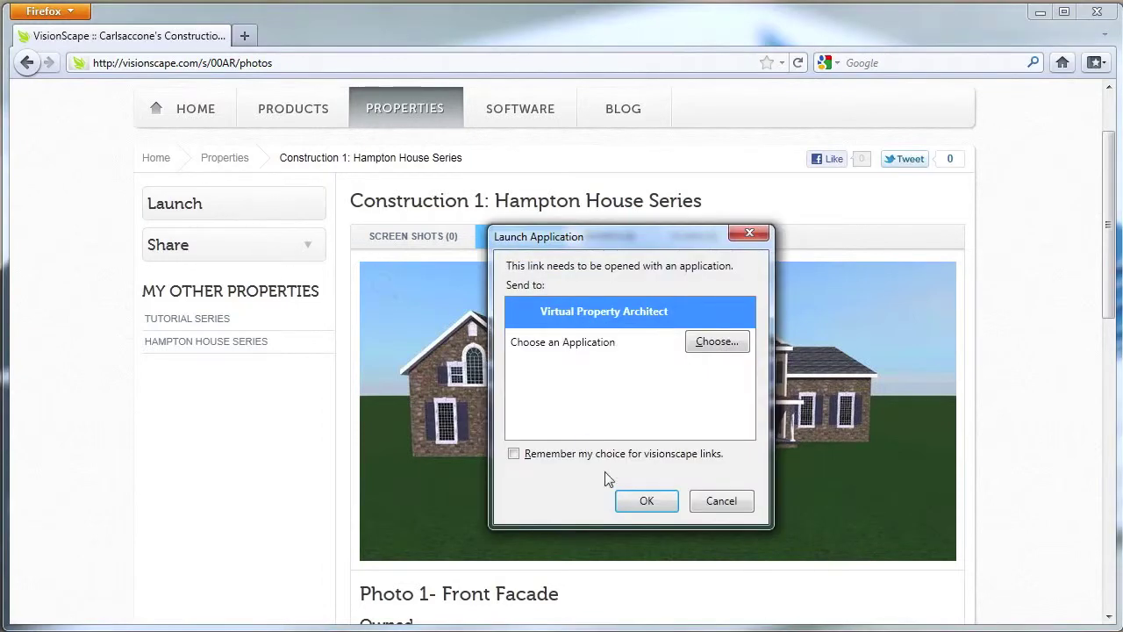
pyautogui.click(638, 504)
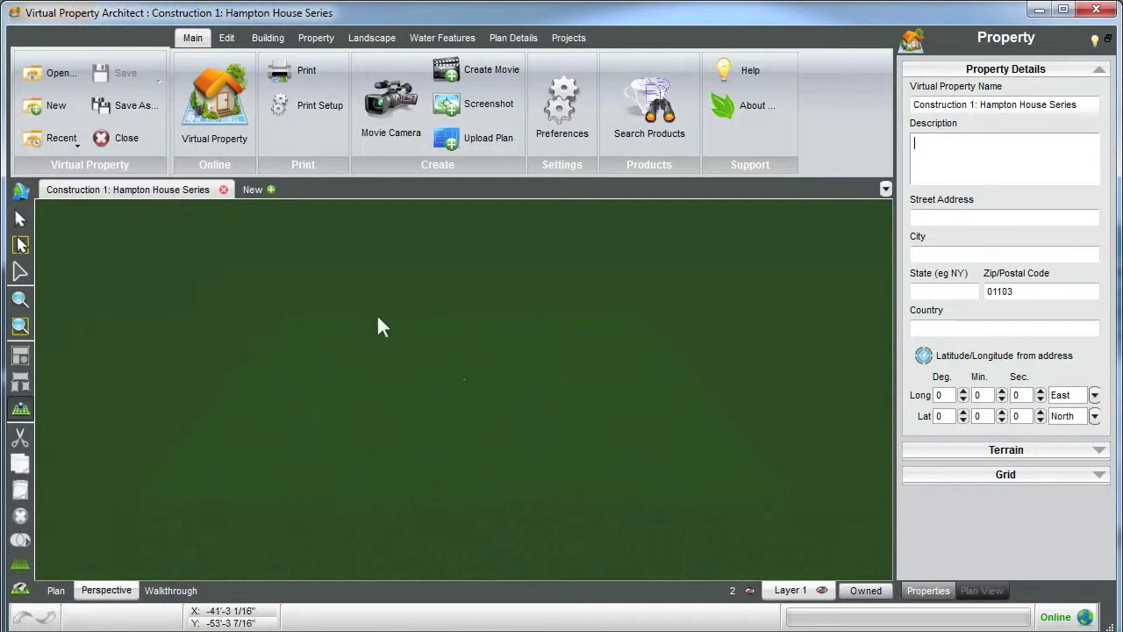
pyautogui.moveTo(449, 371); pyautogui.dragTo(452, 379)
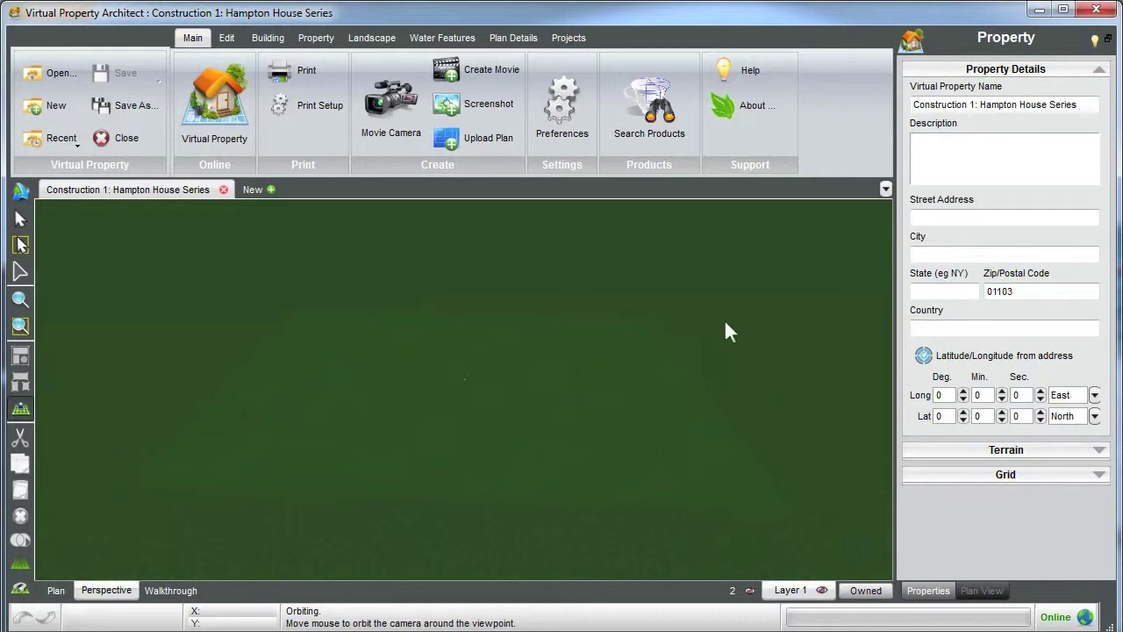
# - Show the Plan Details tools for the 200' by 200' lot and 1' grid, then open Layer 1's options
pyautogui.click(662, 346)
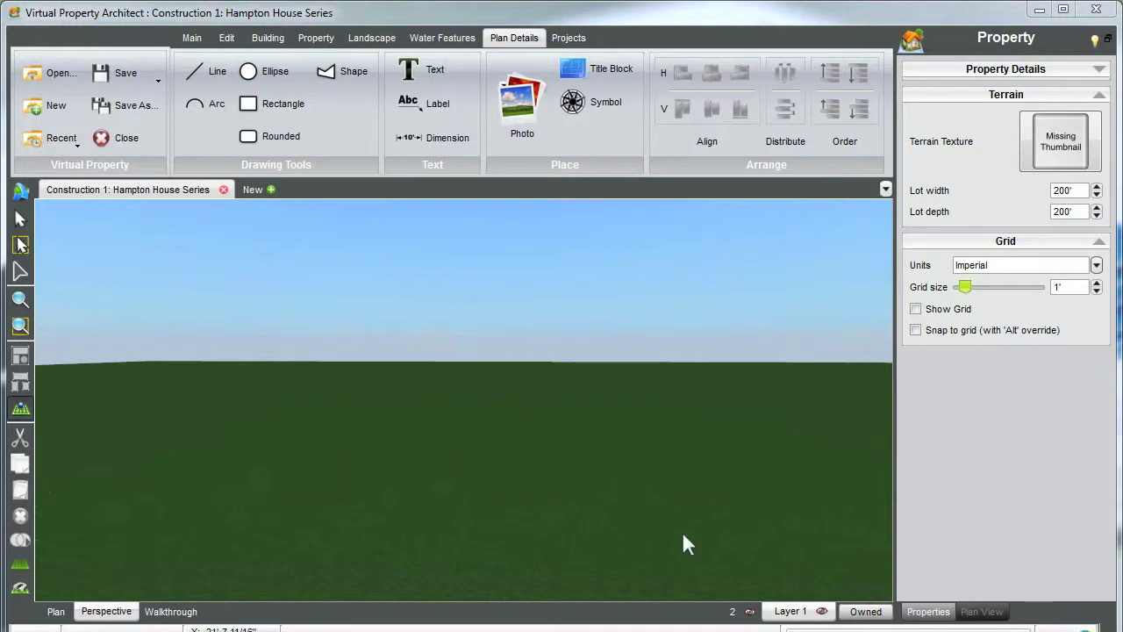
pyautogui.rightClick(796, 614)
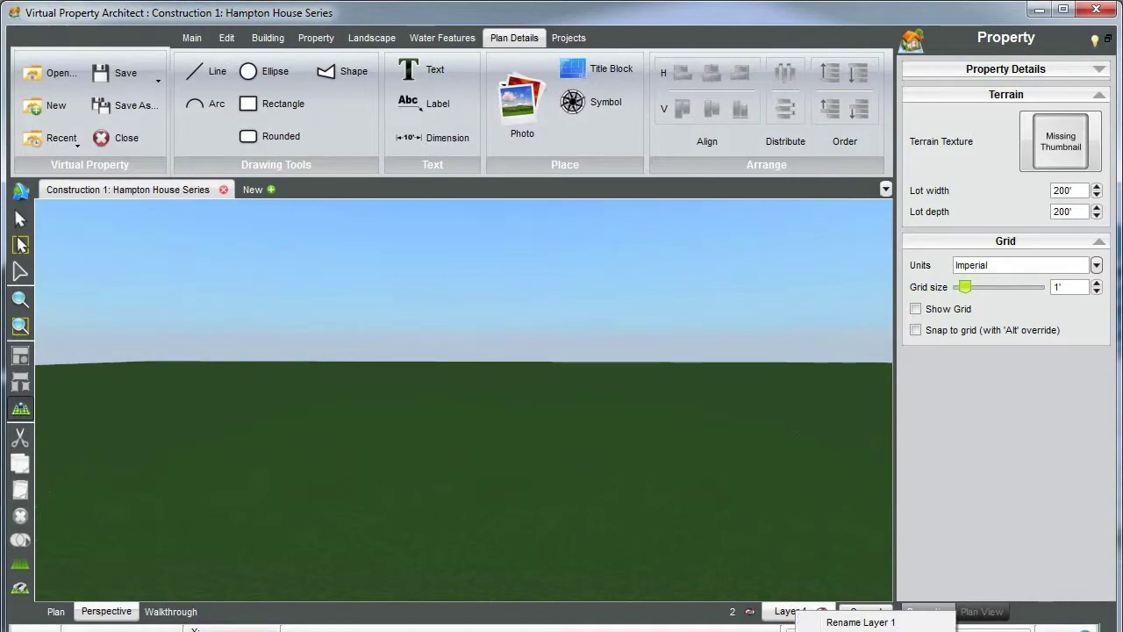
pyautogui.click(579, 501)
pyautogui.moveTo(578, 500); pyautogui.dragTo(582, 434)
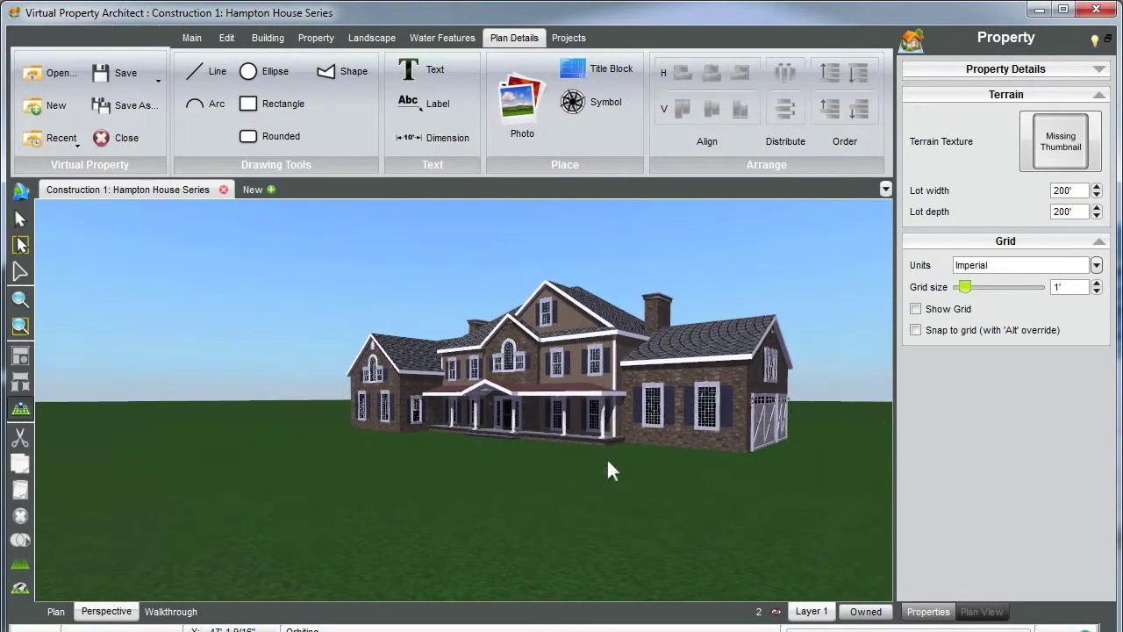
pyautogui.rightClick(815, 614)
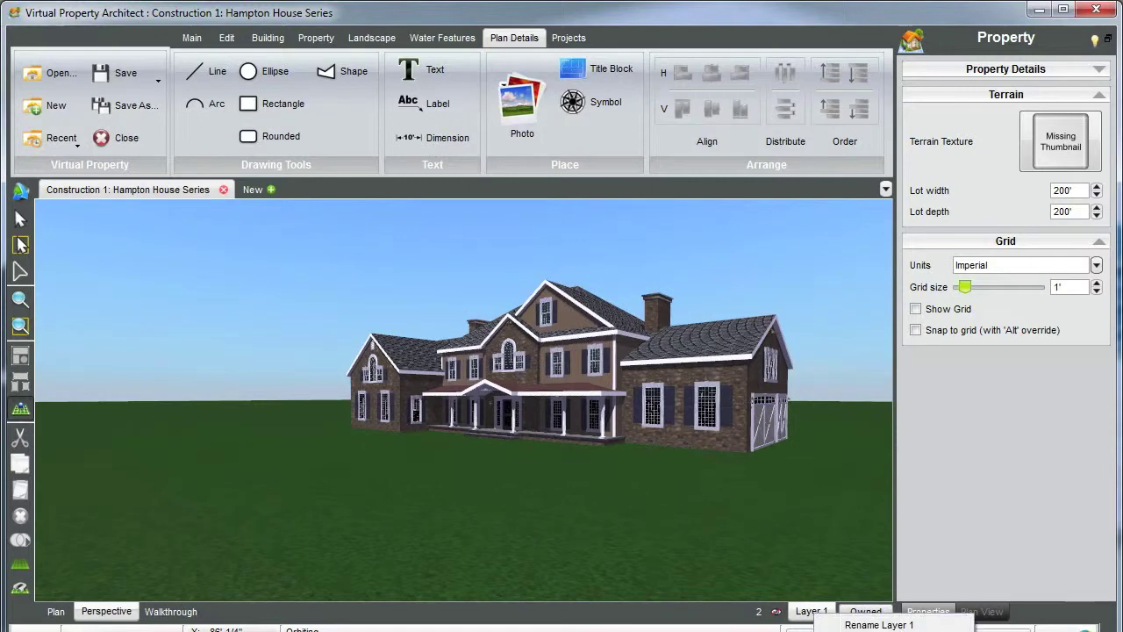
pyautogui.moveTo(599, 437); pyautogui.dragTo(666, 459)
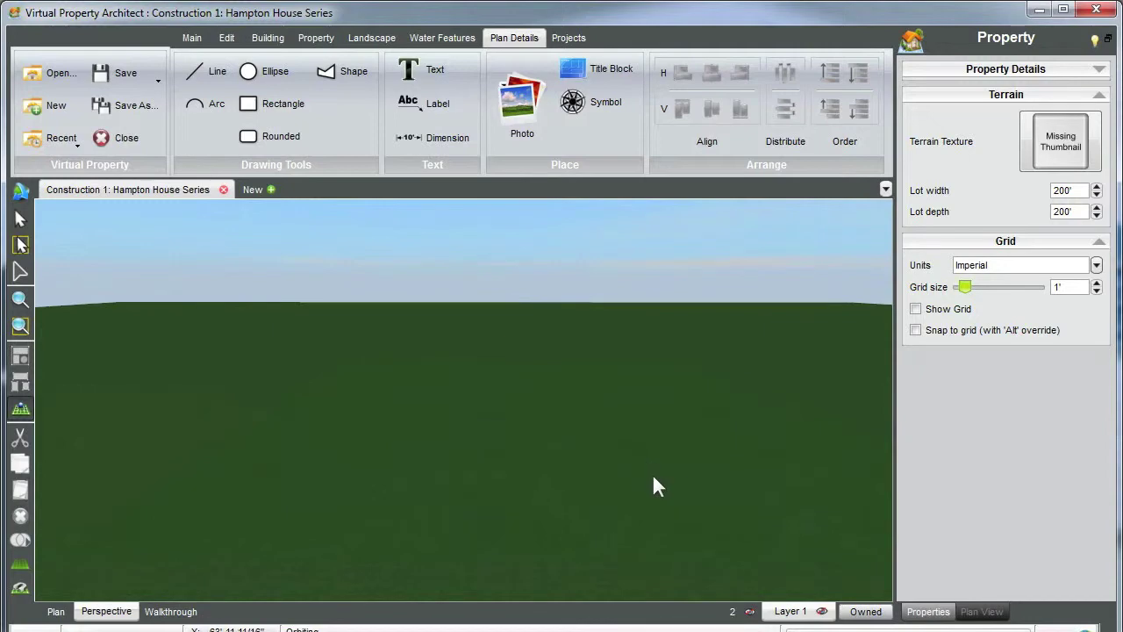
pyautogui.click(21, 564)
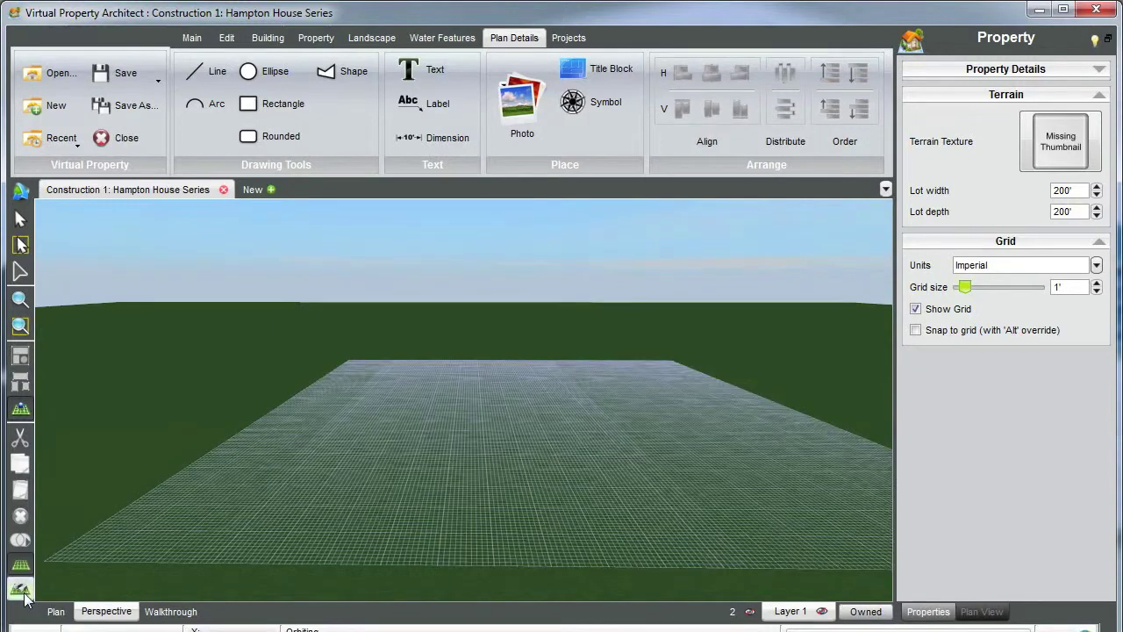
# - Turn on grid snapping and add a new layer named 'plan'
pyautogui.click(22, 592)
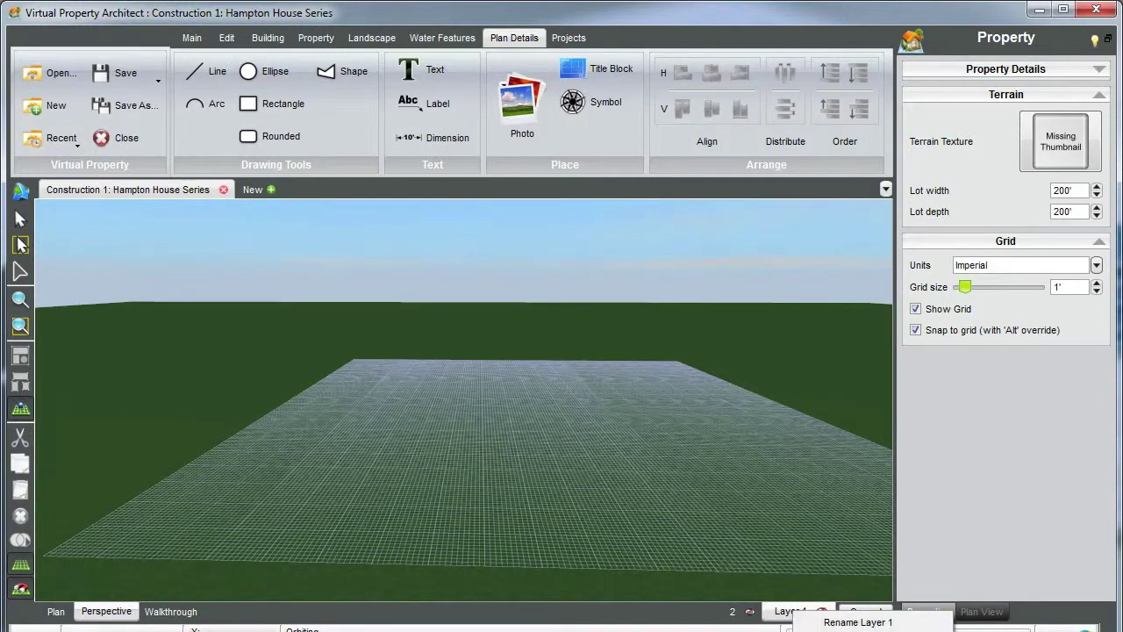
pyautogui.click(794, 612)
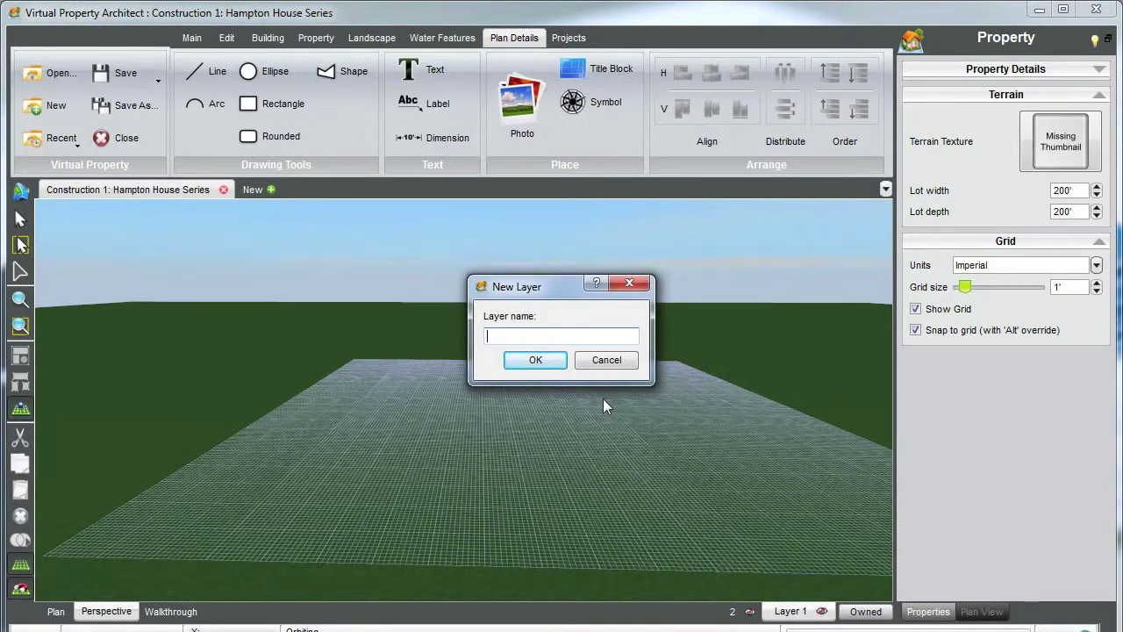
pyautogui.write('plan')
pyautogui.press('Return')
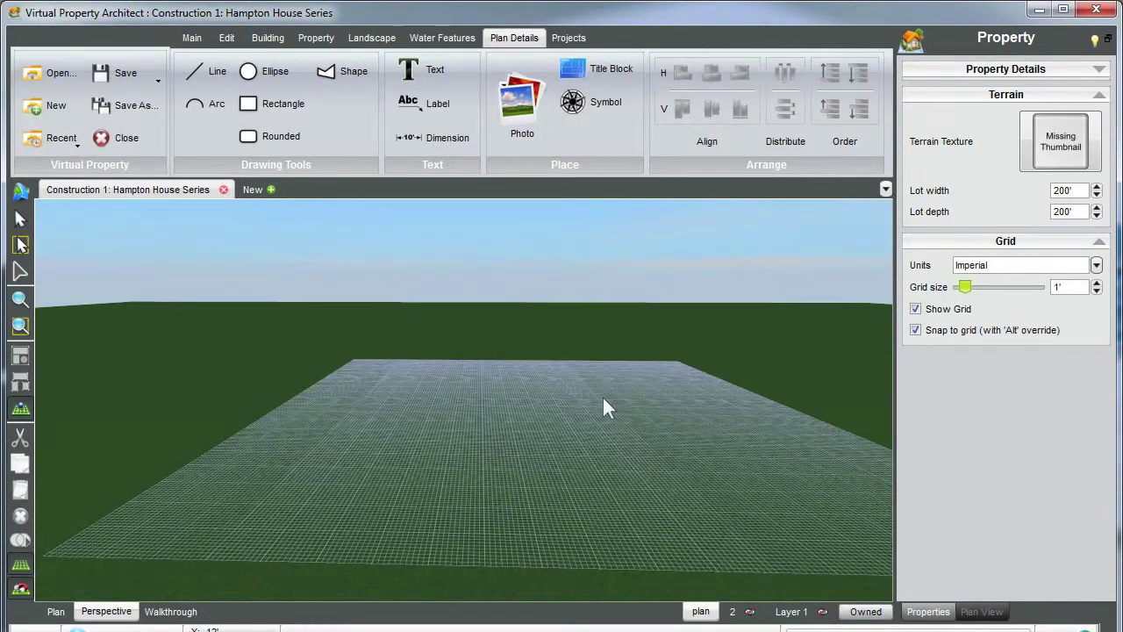
pyautogui.moveTo(539, 412); pyautogui.dragTo(538, 419, button='middle')
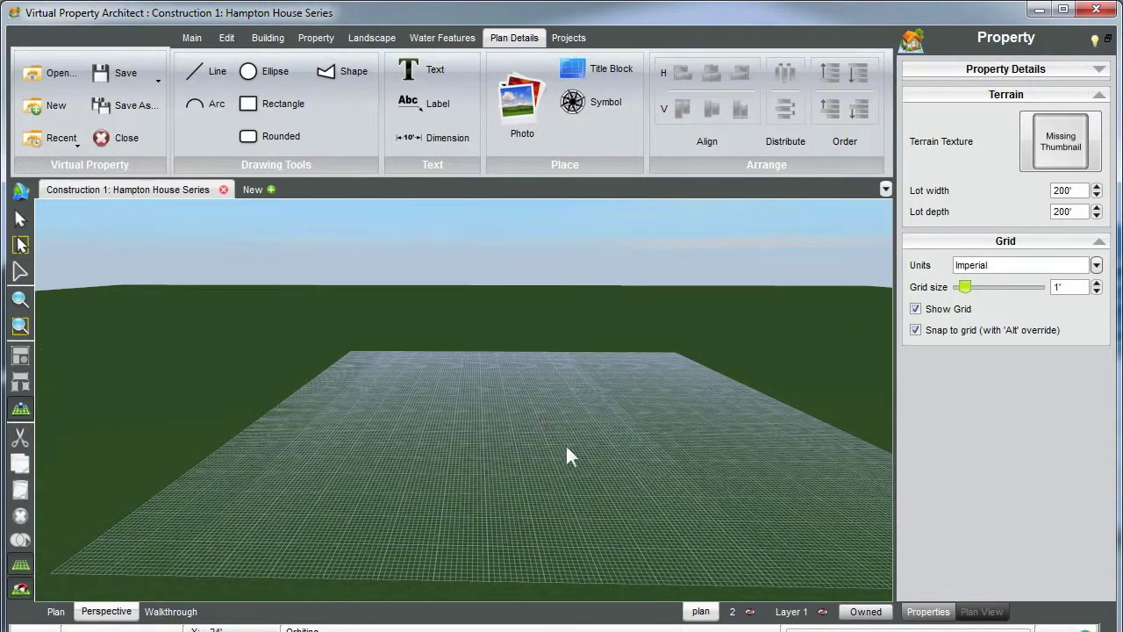
# - Add a second layer named 'house' and make 'plan' the active layer
pyautogui.click(700, 610)
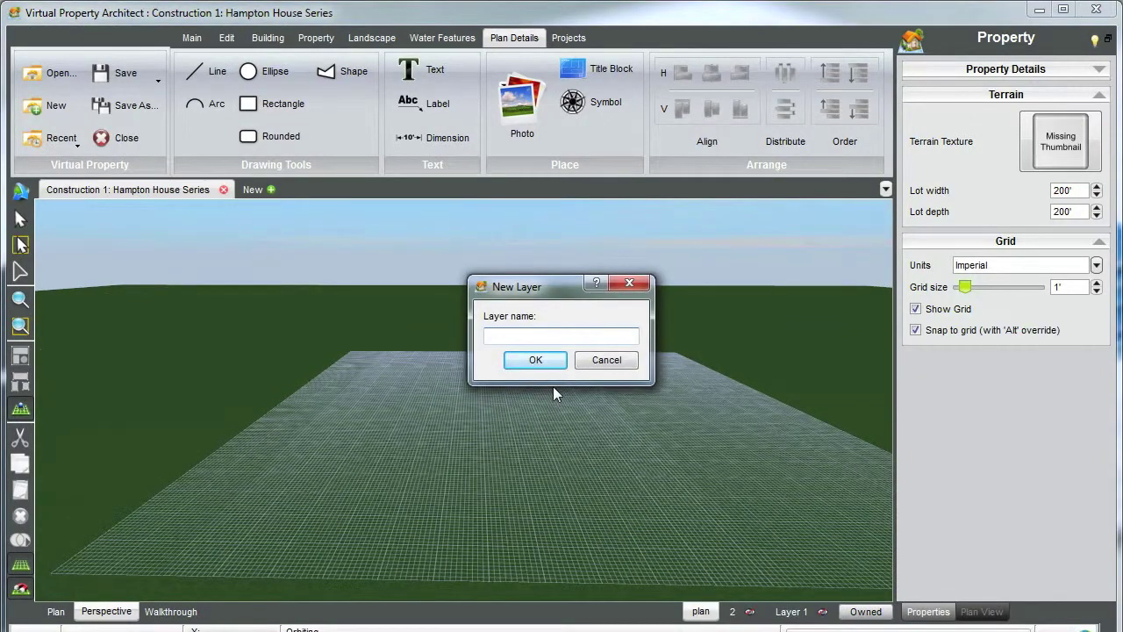
pyautogui.write('house')
pyautogui.click(535, 359)
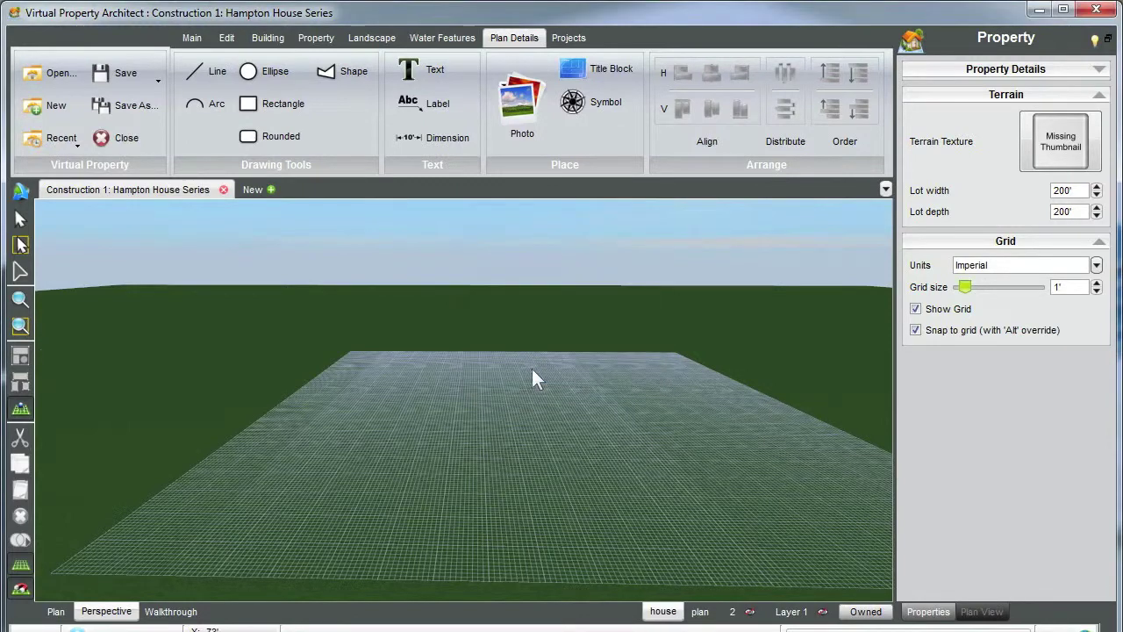
pyautogui.click(699, 613)
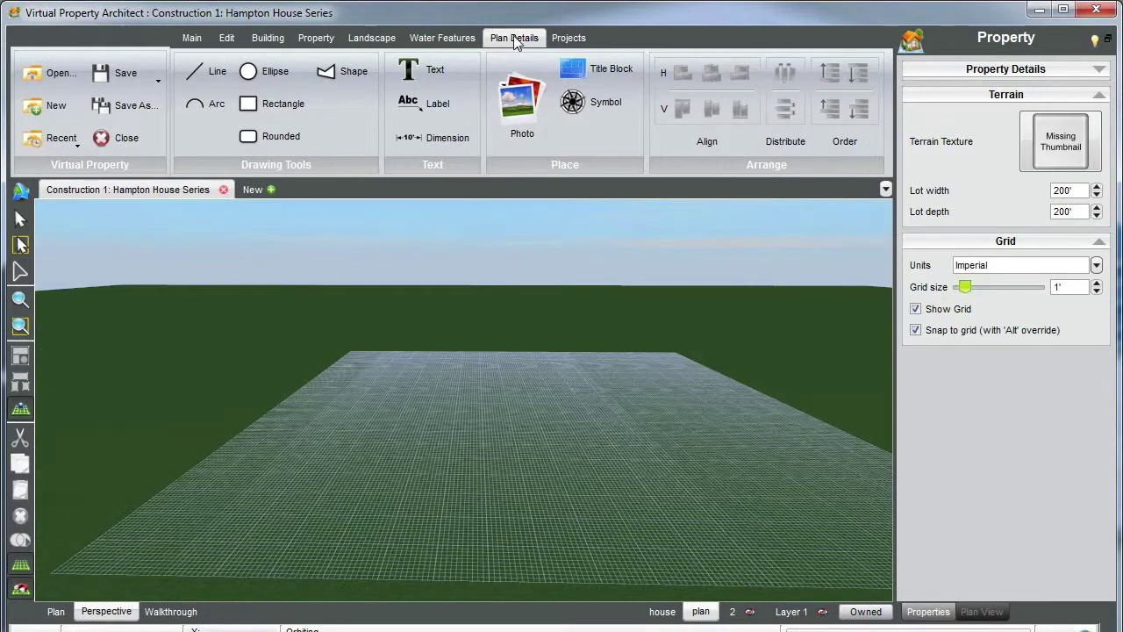
# - In the 2-D plan, load the Hampton Hose Plan image from the Desktop and set its first corner
pyautogui.click(55, 612)
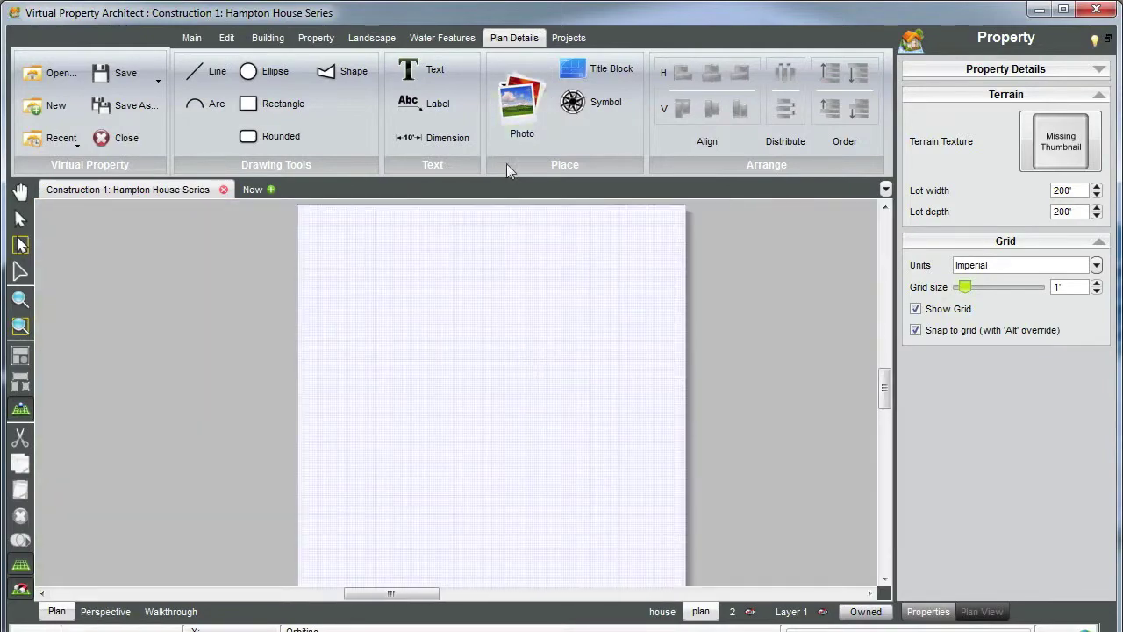
pyautogui.click(517, 111)
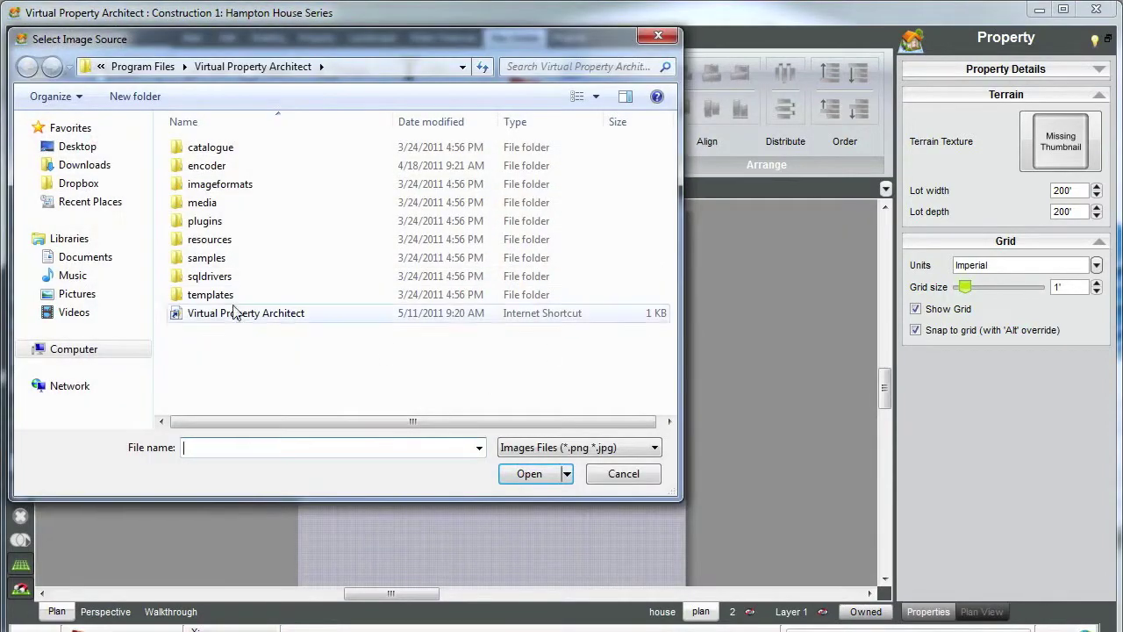
pyautogui.click(61, 146)
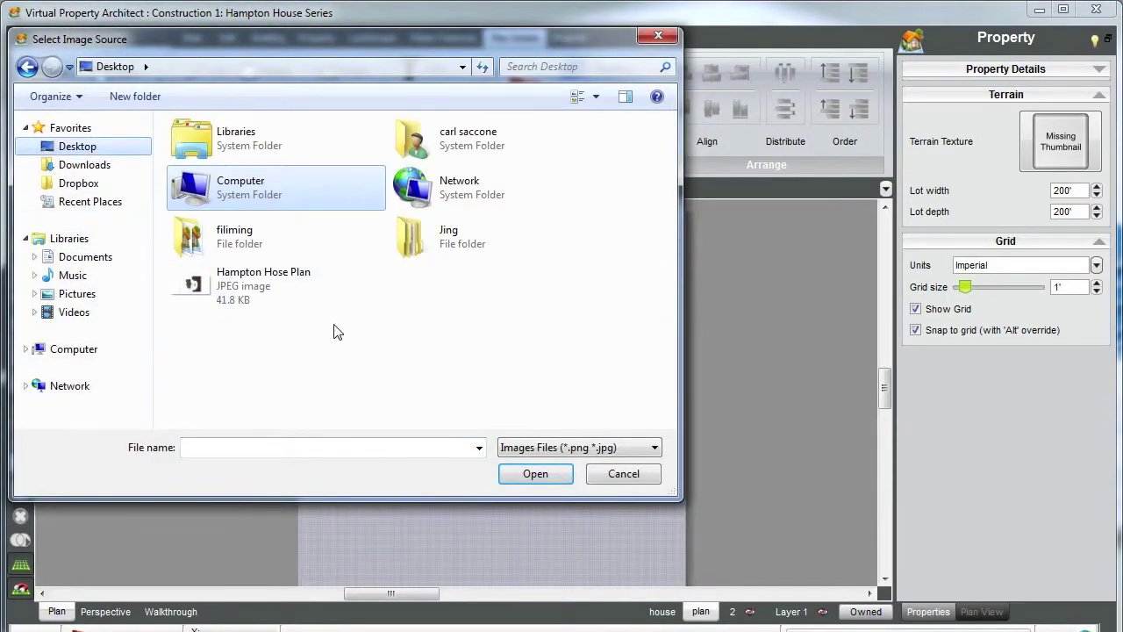
pyautogui.click(244, 292)
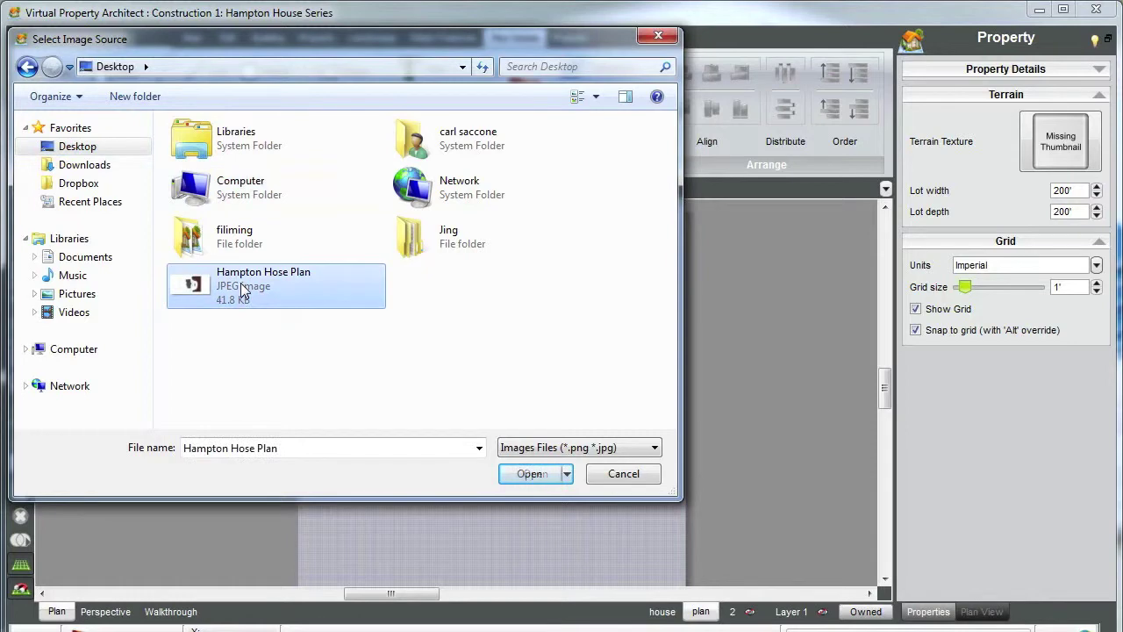
pyautogui.click(515, 475)
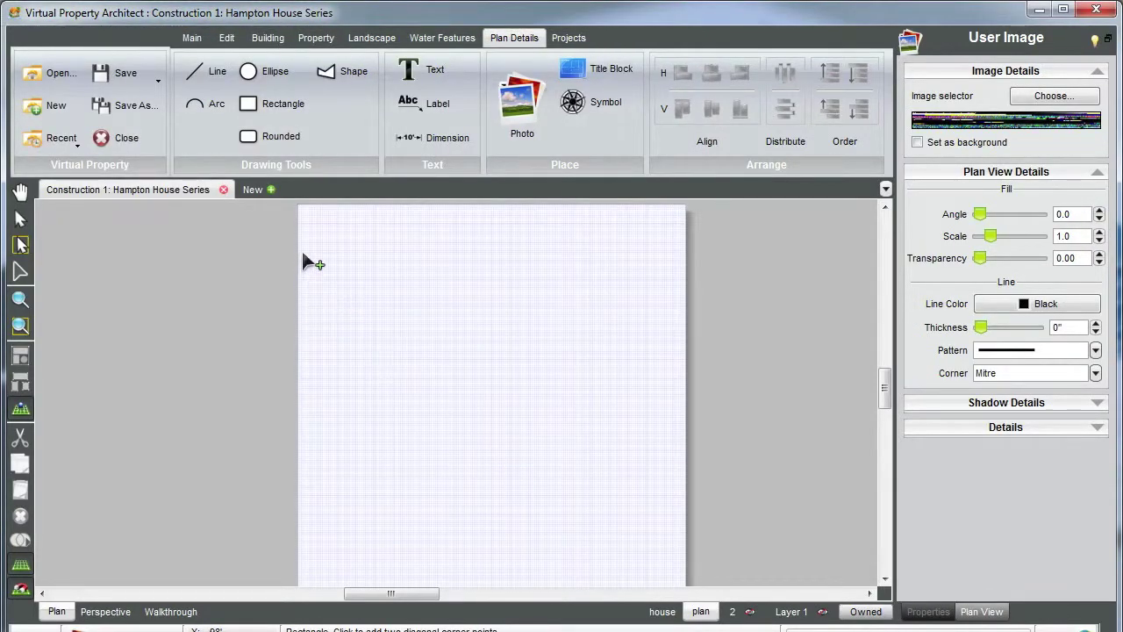
pyautogui.click(302, 254)
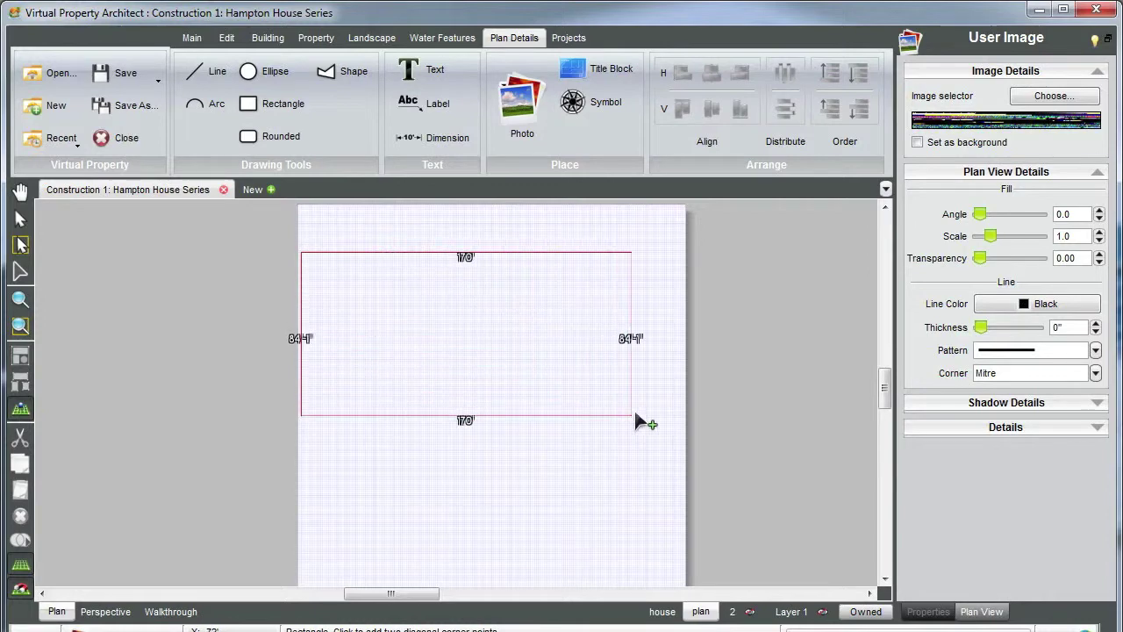
# - Place the Hampton Hose Plan image across the page, reselect it, and fade it to 0.43 transparency
pyautogui.click(682, 441)
pyautogui.scroll(1, 496, 312)
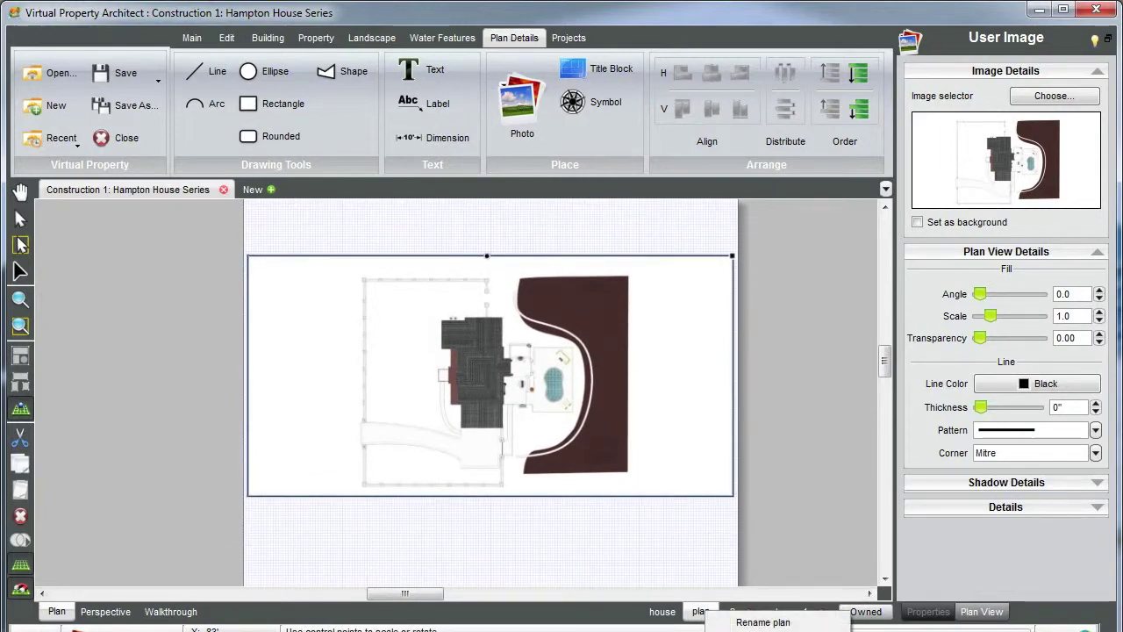
pyautogui.click(704, 614)
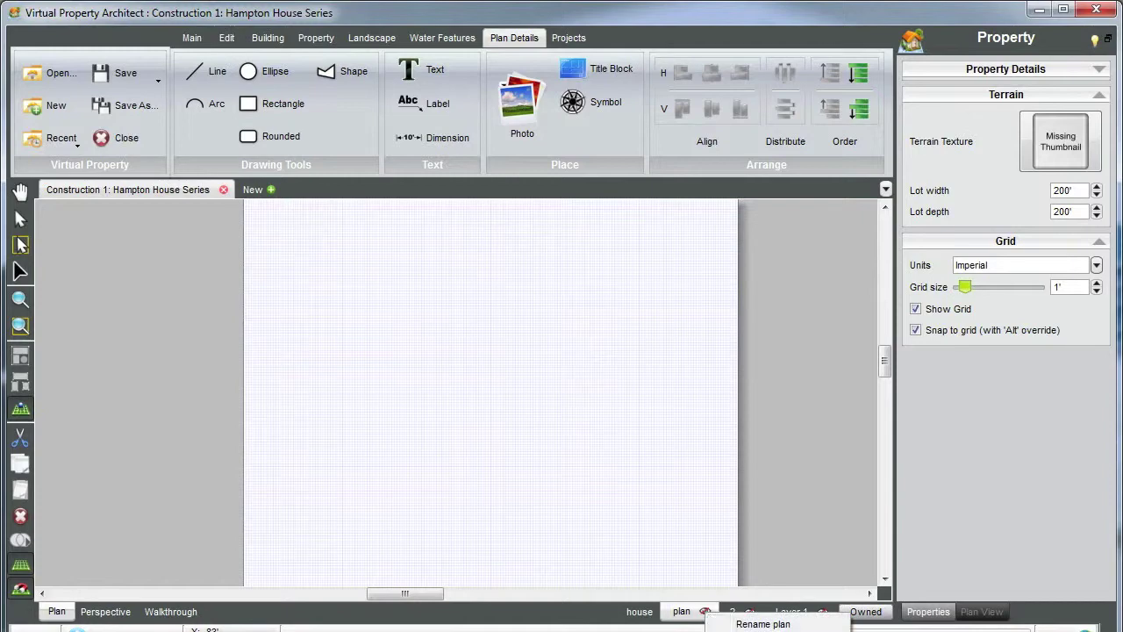
pyautogui.click(705, 611)
pyautogui.click(516, 358)
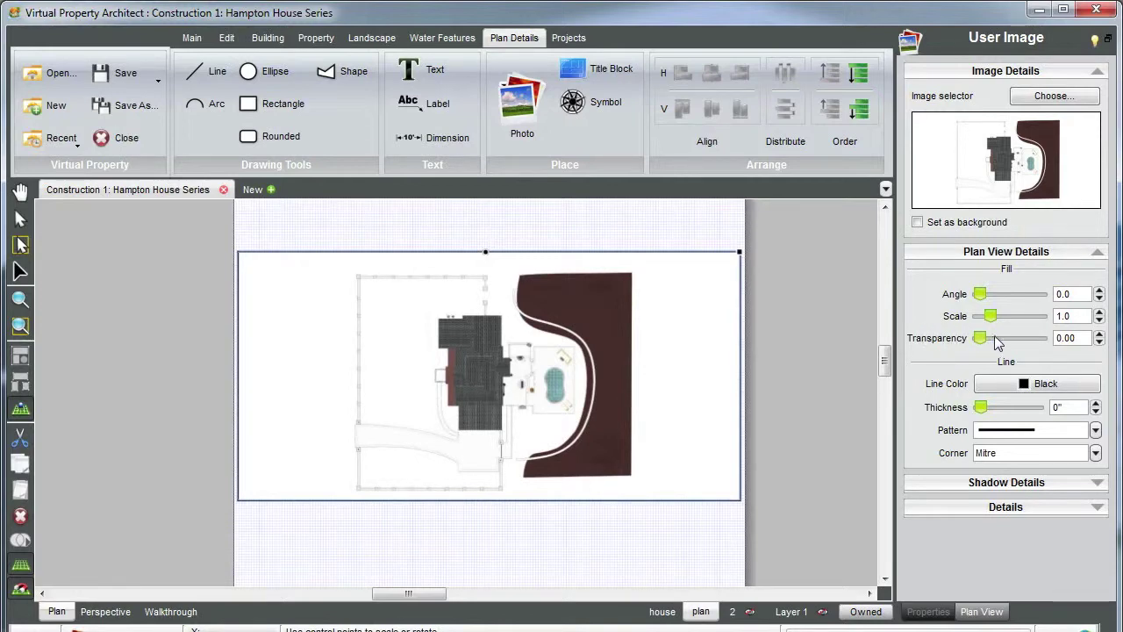
pyautogui.moveTo(997, 342); pyautogui.dragTo(1005, 340)
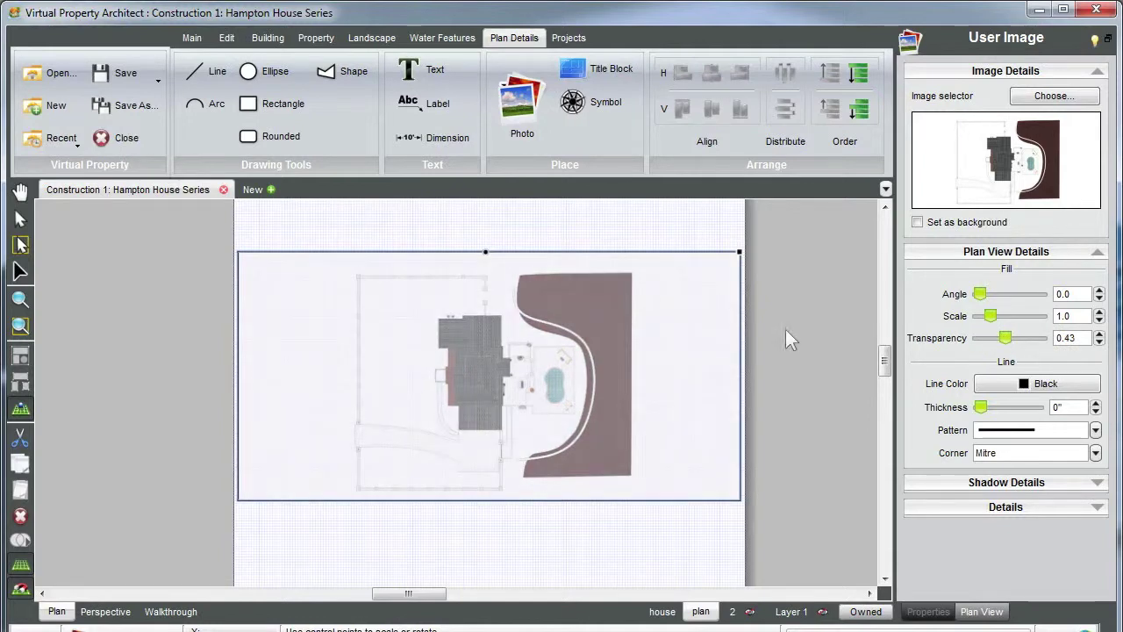
# - Zoom the faded site plan and bring up the dimensioning tool with Arial text
pyautogui.scroll(2, 690, 339)
pyautogui.scroll(-2, 465, 391)
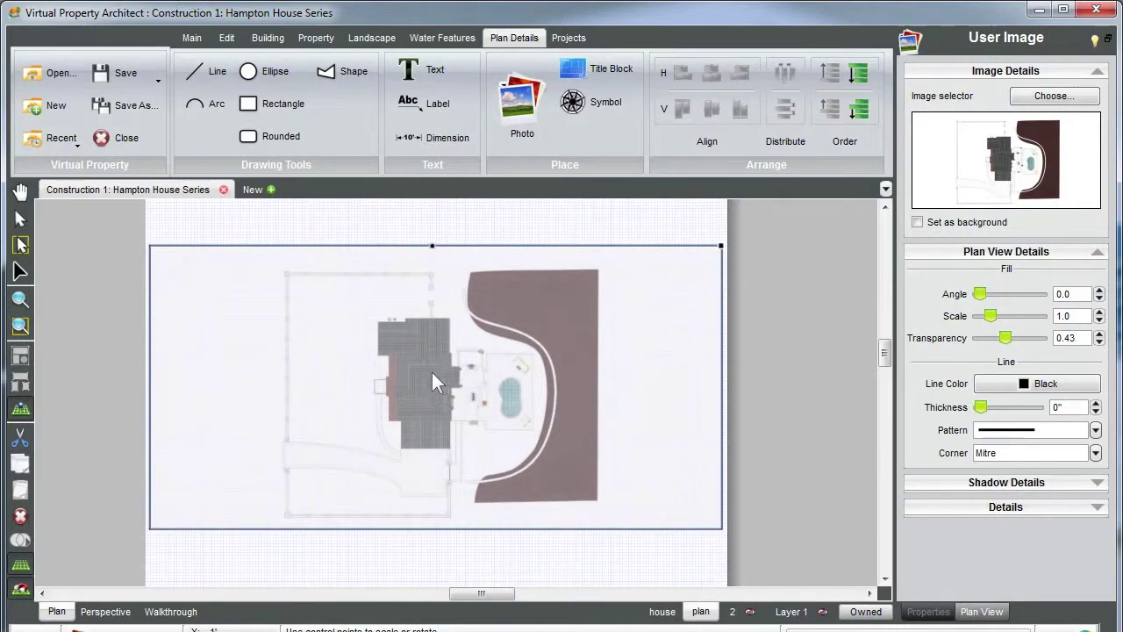
pyautogui.scroll(2, 412, 373)
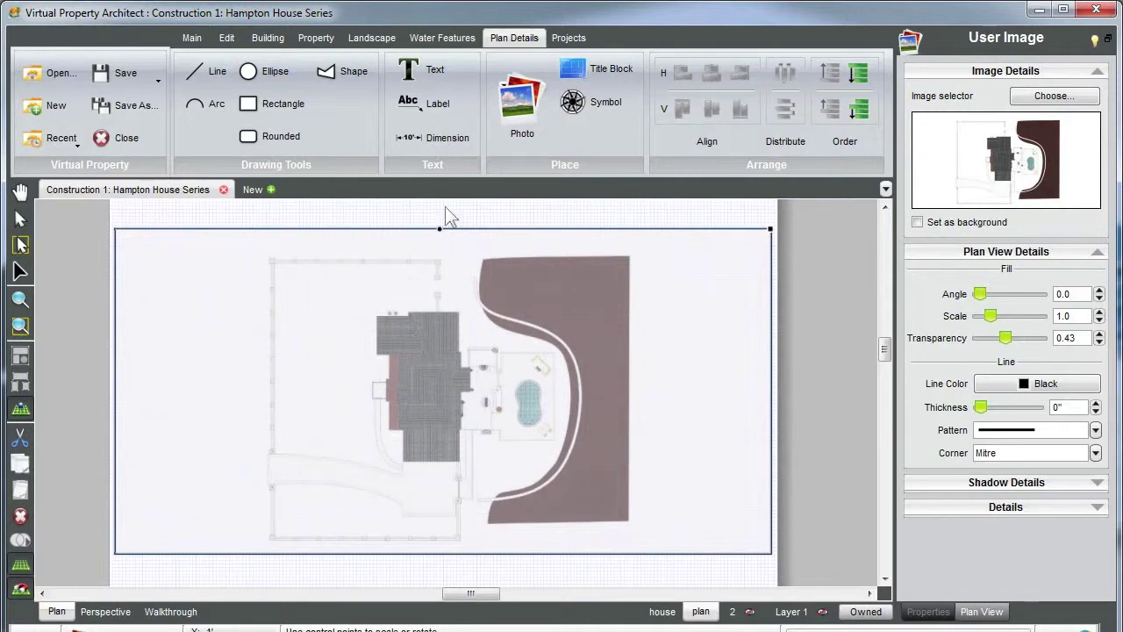
pyautogui.click(429, 138)
pyautogui.scroll(2, 383, 340)
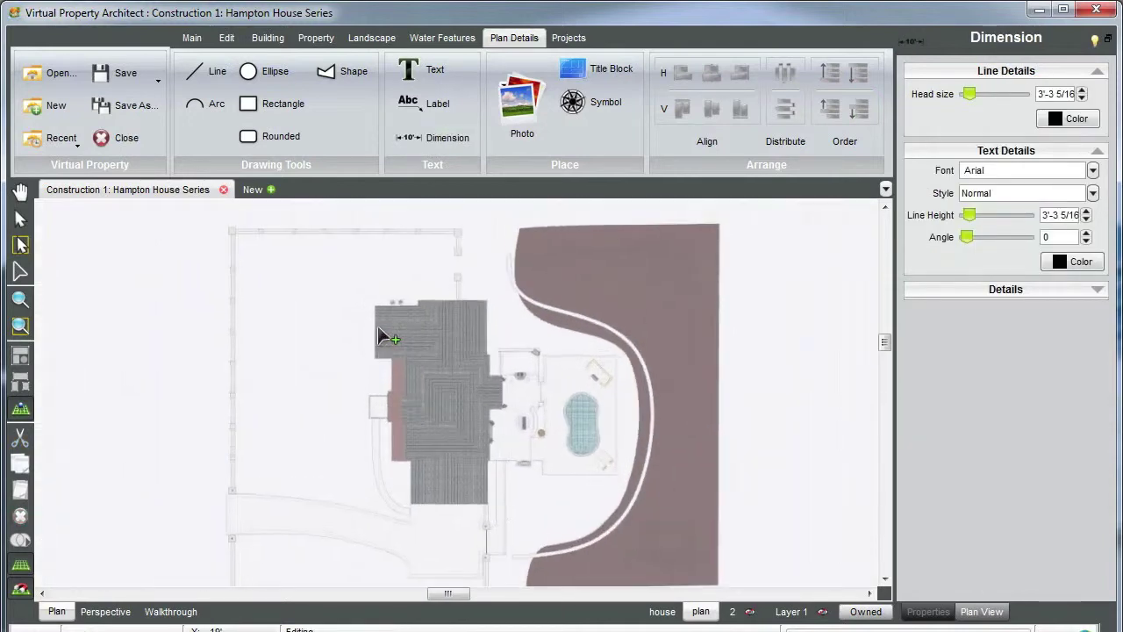
pyautogui.scroll(3, 377, 308)
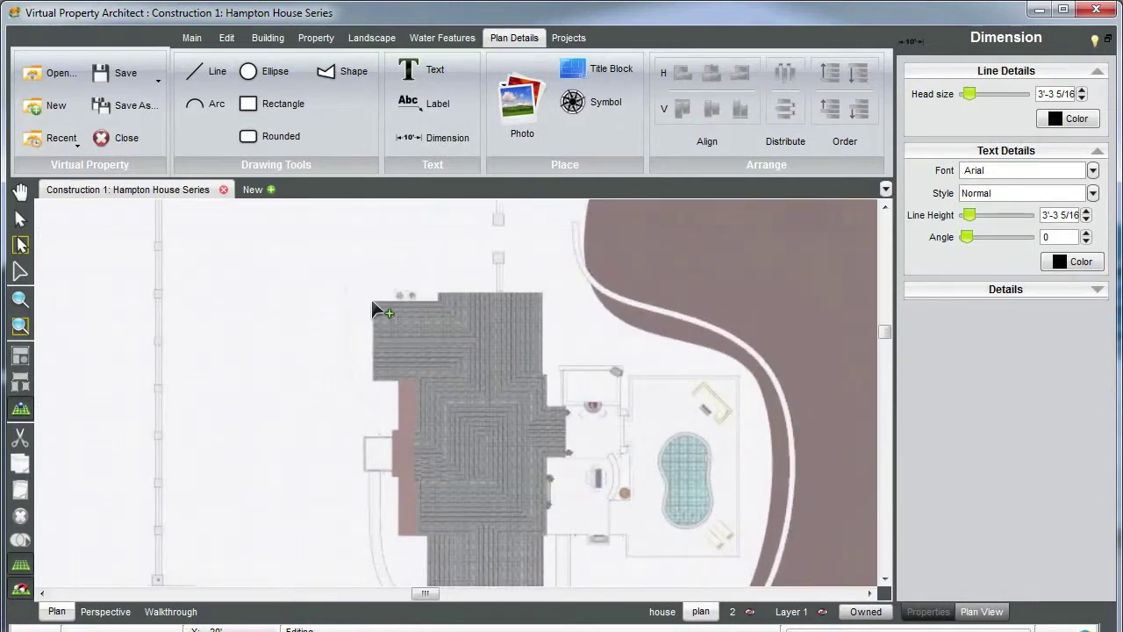
pyautogui.moveTo(371, 299); pyautogui.dragTo(375, 369)
pyautogui.press('Escape')
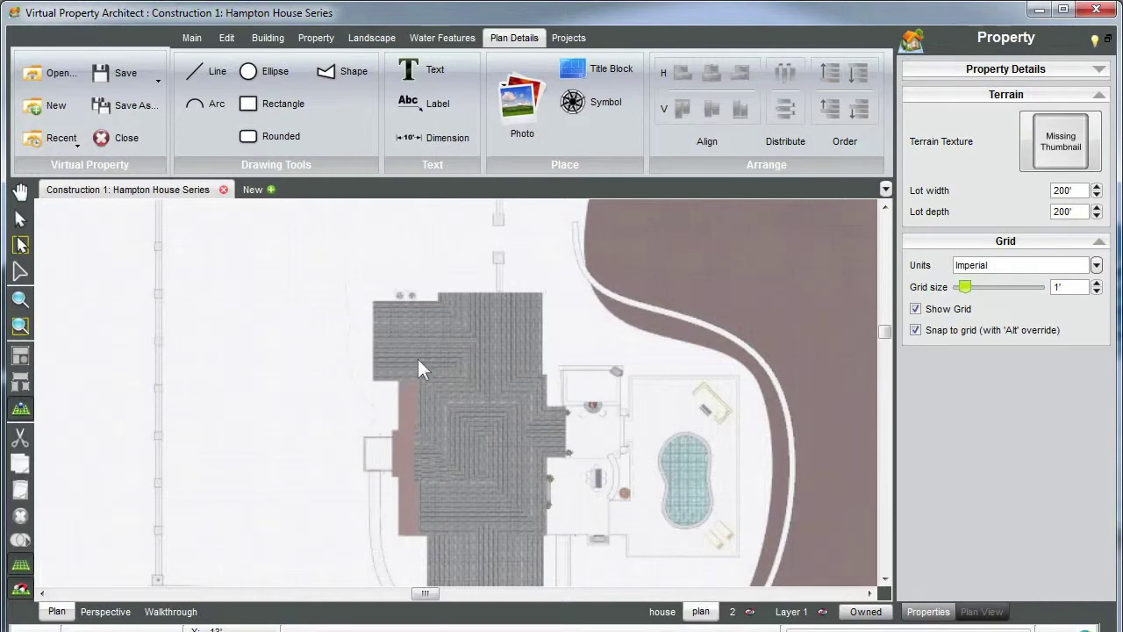
# - Enlarge the site plan image from its corner and nudge it slightly down
pyautogui.scroll(-3, 418, 359)
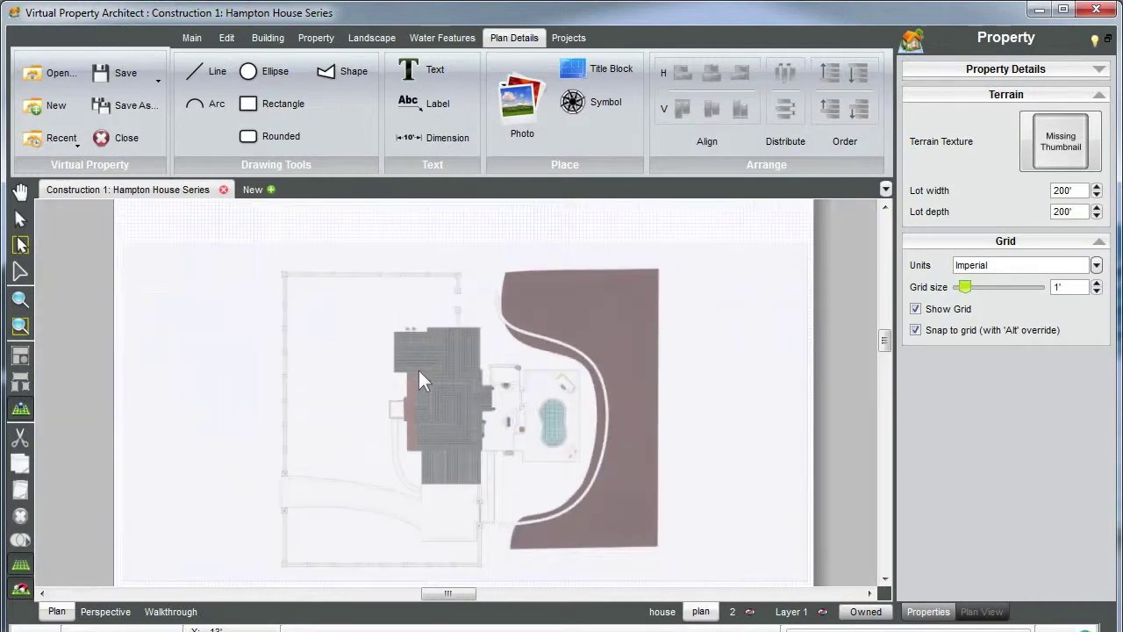
pyautogui.scroll(-2, 422, 373)
pyautogui.click(426, 379)
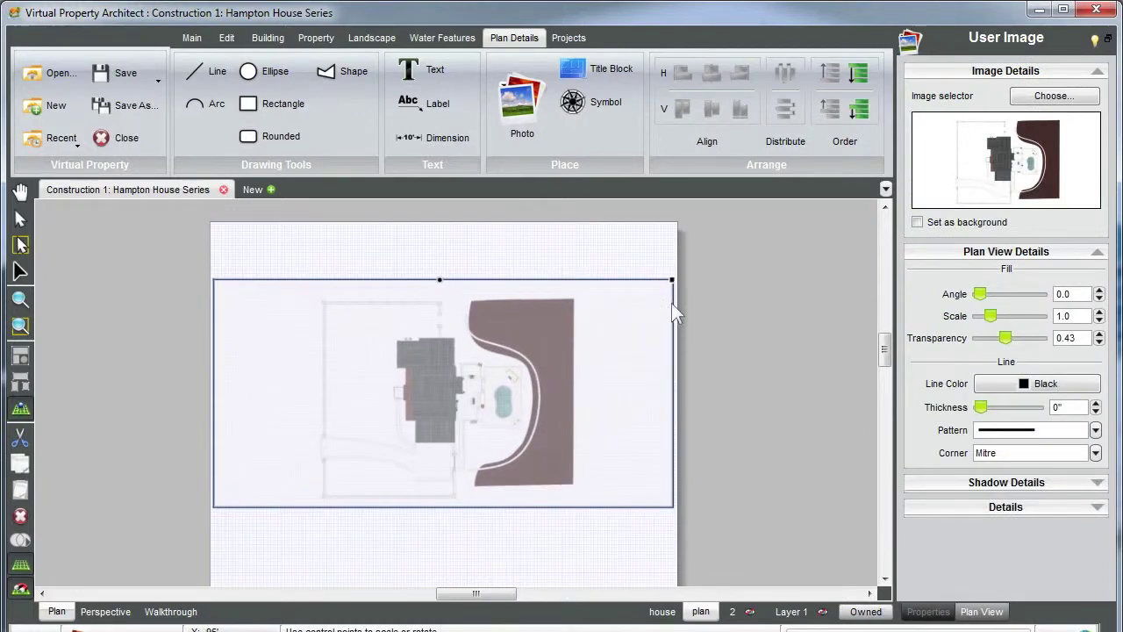
pyautogui.moveTo(671, 281); pyautogui.dragTo(789, 214)
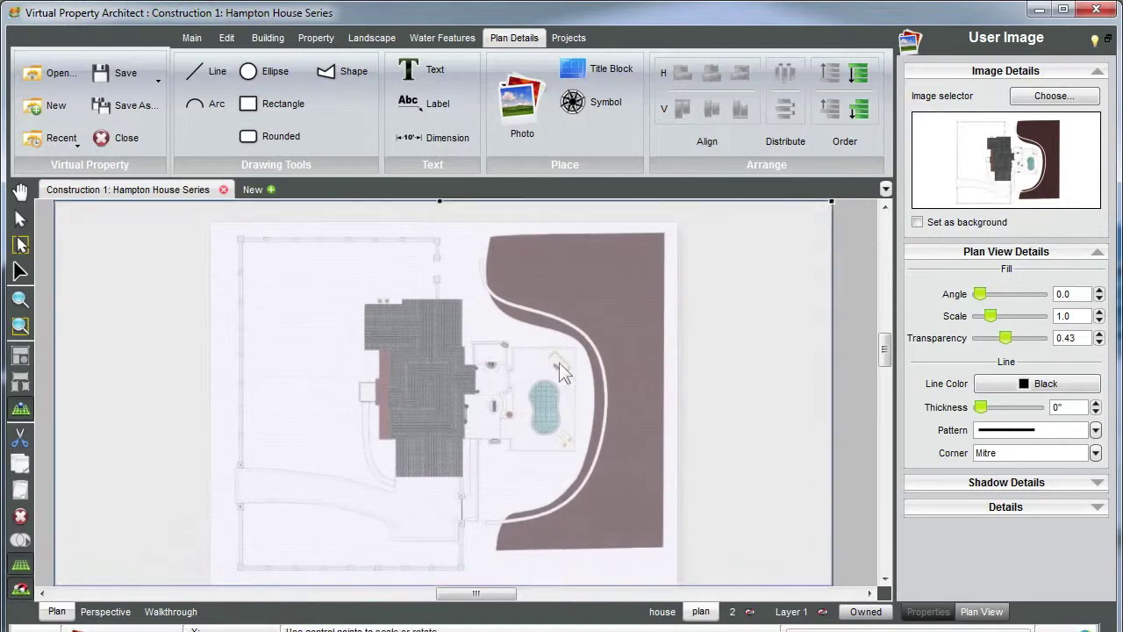
pyautogui.scroll(-2, 518, 391)
pyautogui.moveTo(476, 385); pyautogui.dragTo(468, 411)
pyautogui.scroll(1, 467, 411)
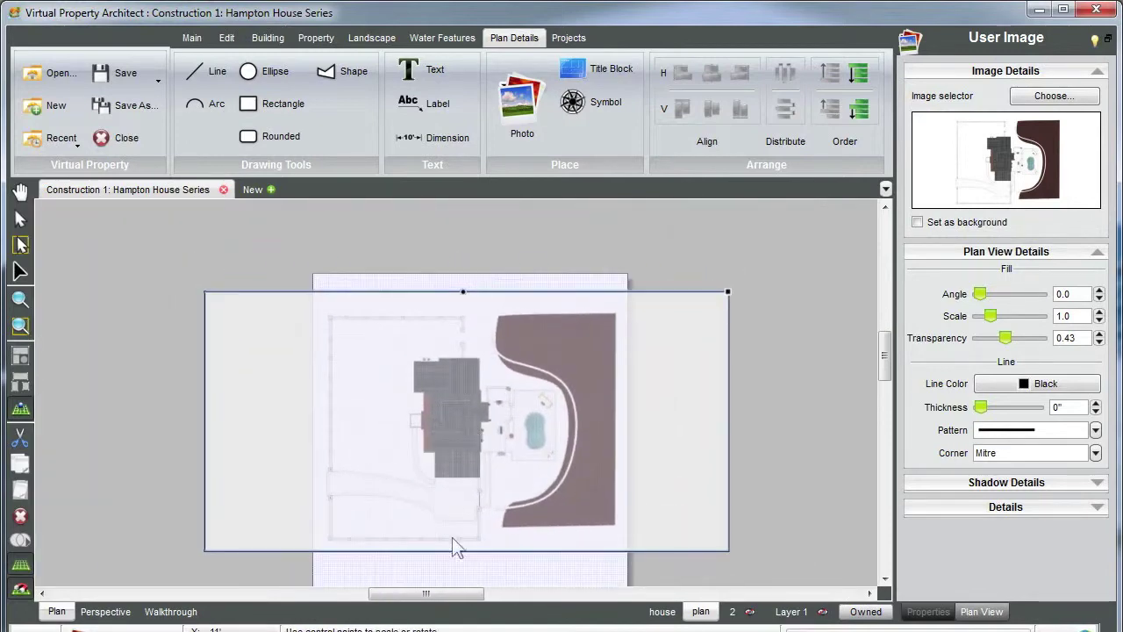
# - Bring up the Building tools and reselect the site plan image
pyautogui.click(475, 568)
pyautogui.scroll(3, 519, 339)
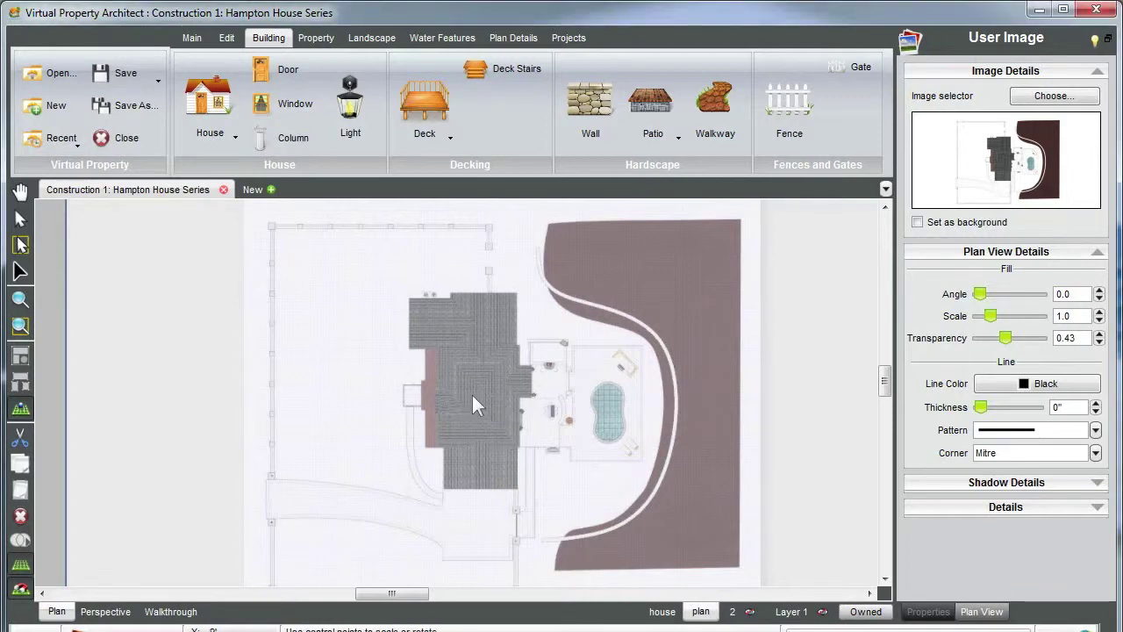
pyautogui.click(472, 403)
pyautogui.scroll(-3, 472, 404)
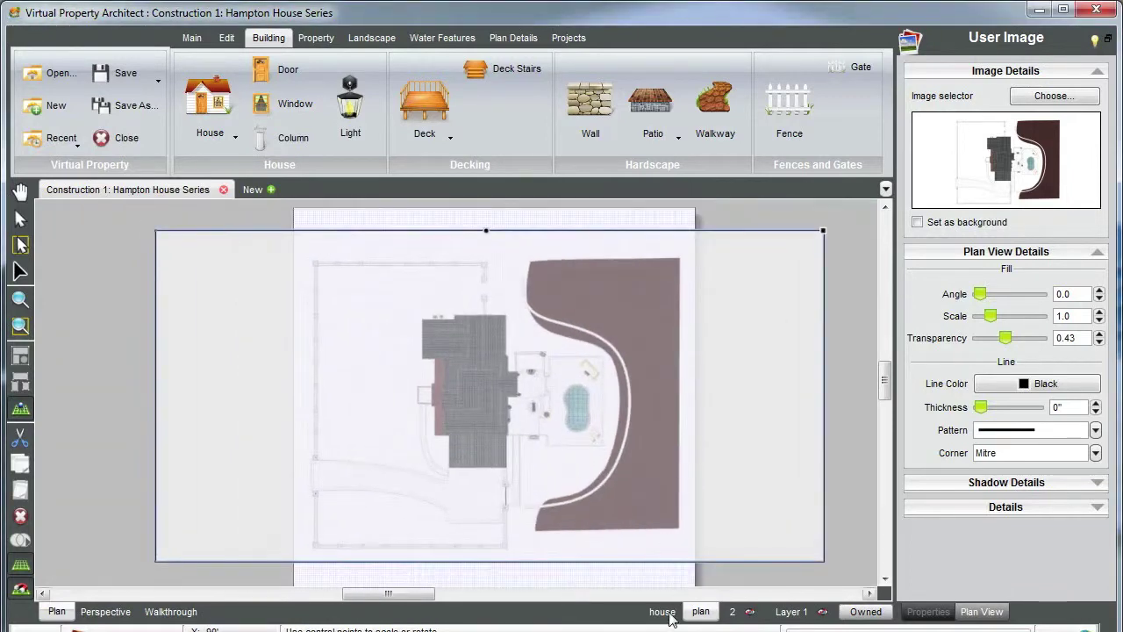
# - Make 'house' the working level and orbit the still-empty lot in 3-D perspective
pyautogui.click(663, 613)
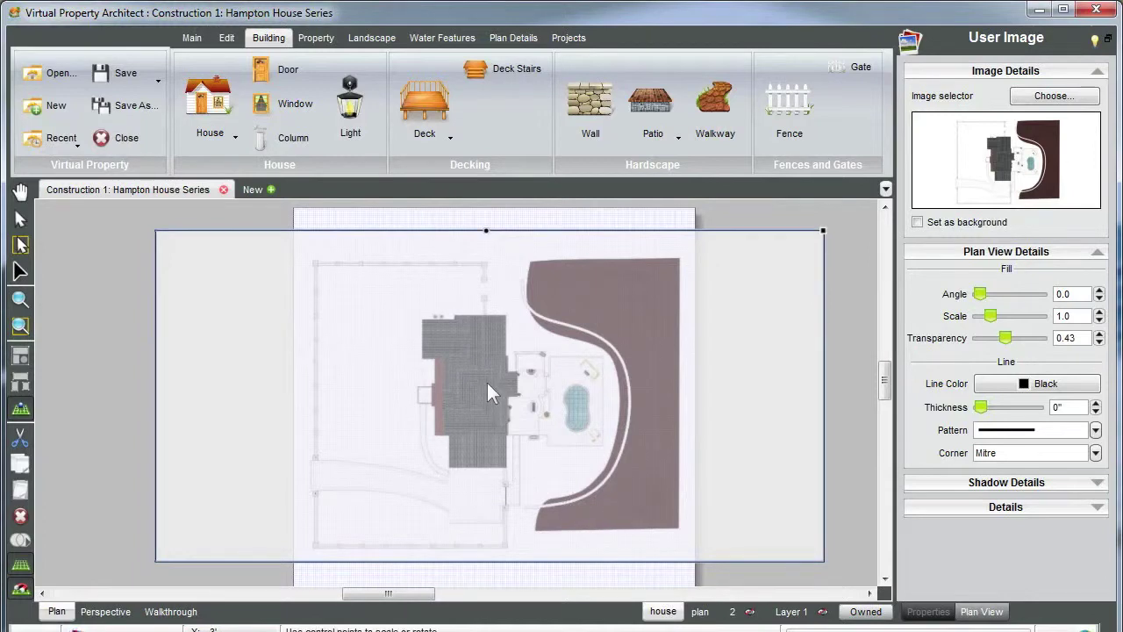
pyautogui.scroll(-1, 486, 384)
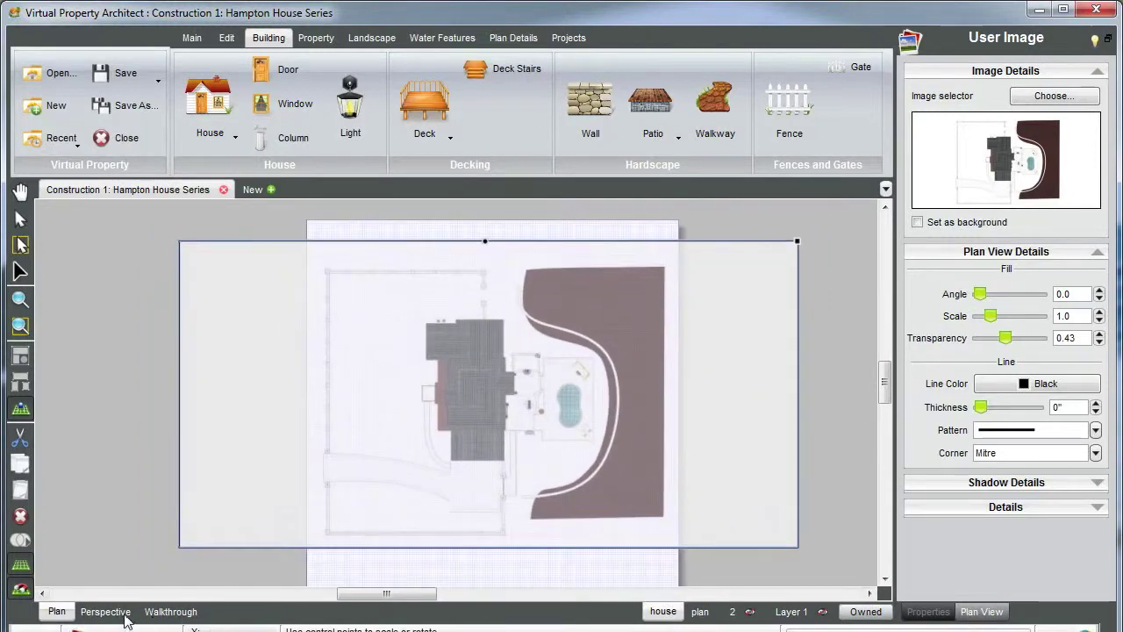
pyautogui.click(106, 611)
pyautogui.scroll(-3, 418, 491)
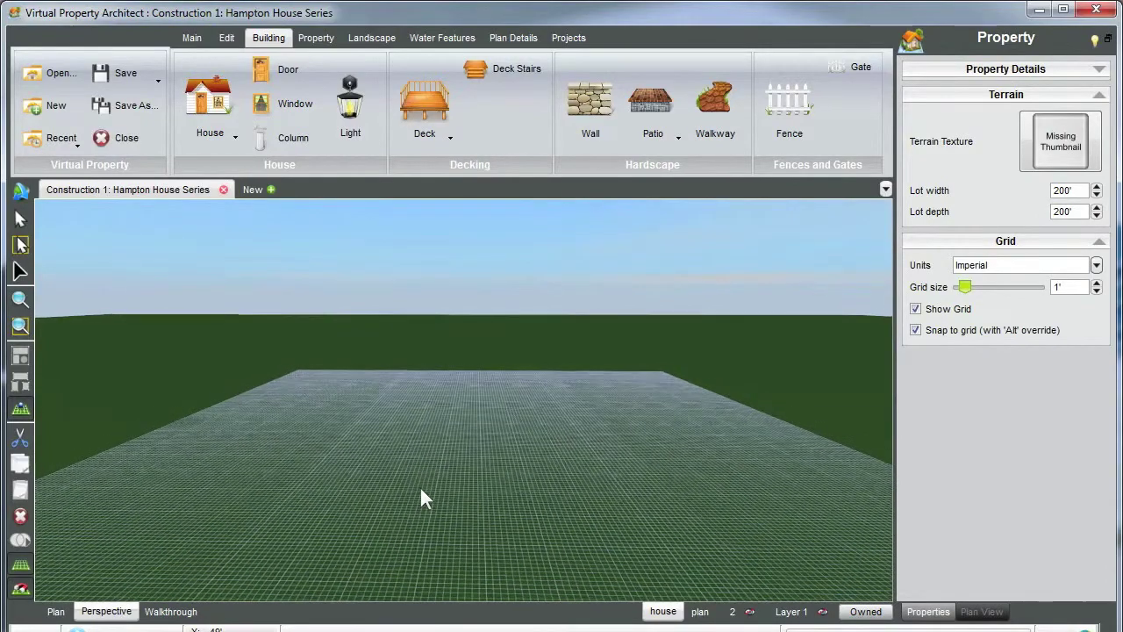
pyautogui.moveTo(448, 465)
pyautogui.mouseDown()
pyautogui.moveTo(471, 468)
pyautogui.moveTo(451, 464)
pyautogui.mouseUp()
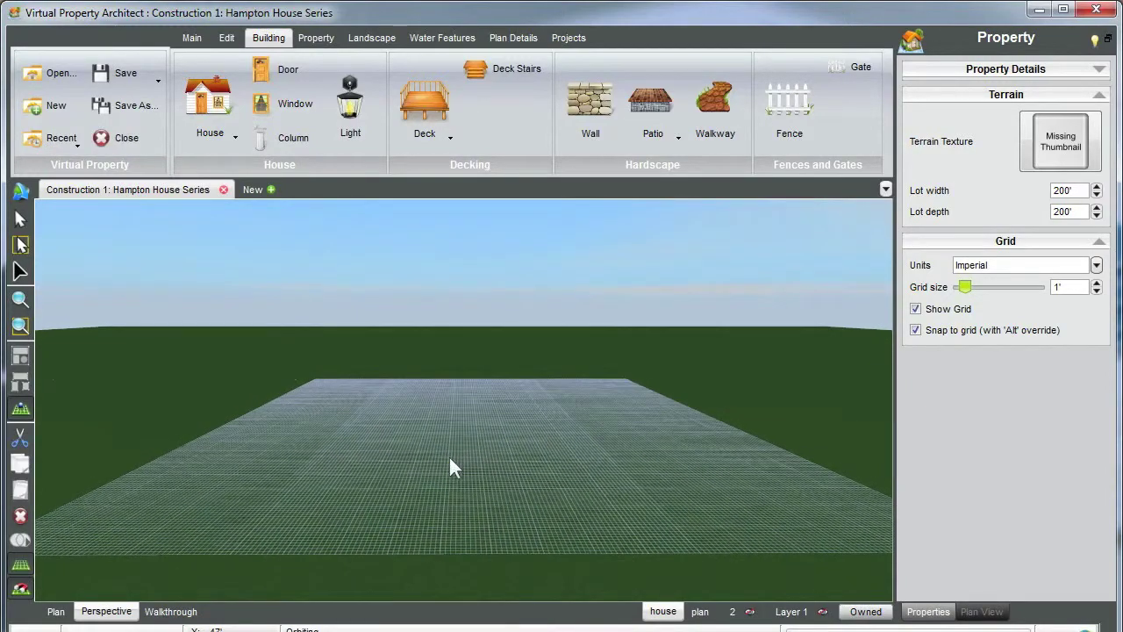
# - Return to the plan, reselect the site plan image, and start the House tool
pyautogui.click(56, 611)
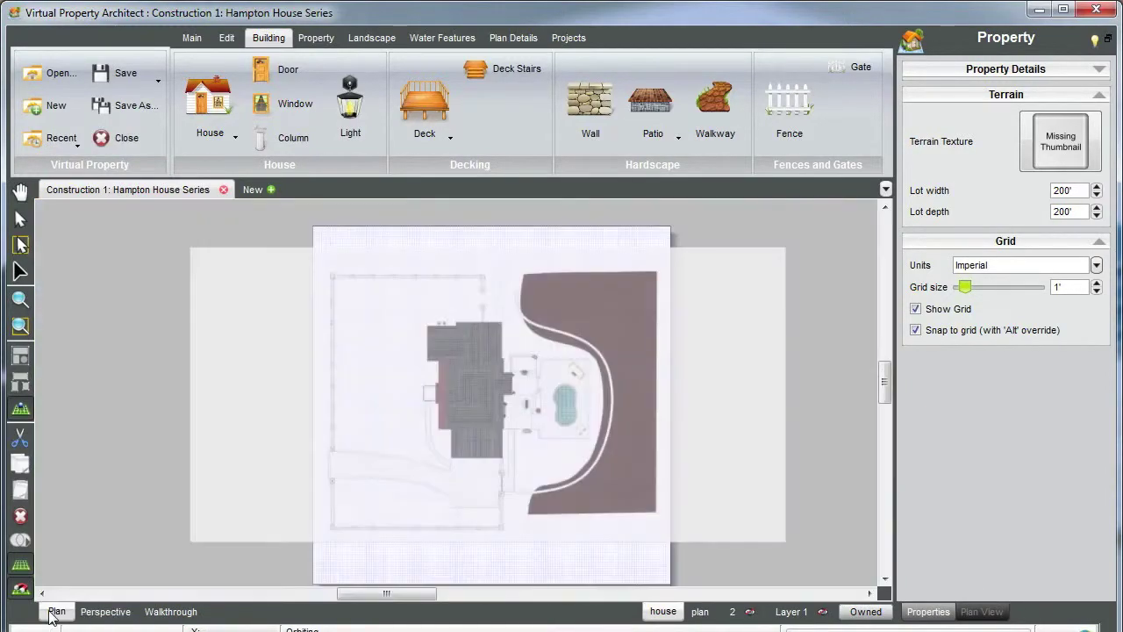
pyautogui.click(492, 363)
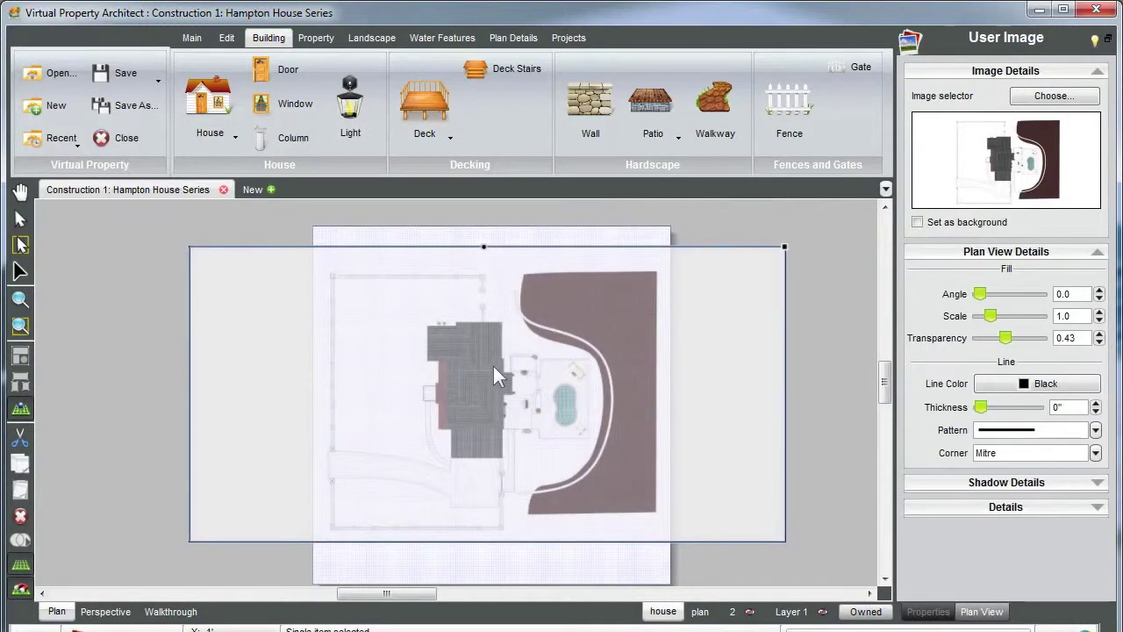
pyautogui.scroll(1, 492, 363)
pyautogui.scroll(2, 493, 365)
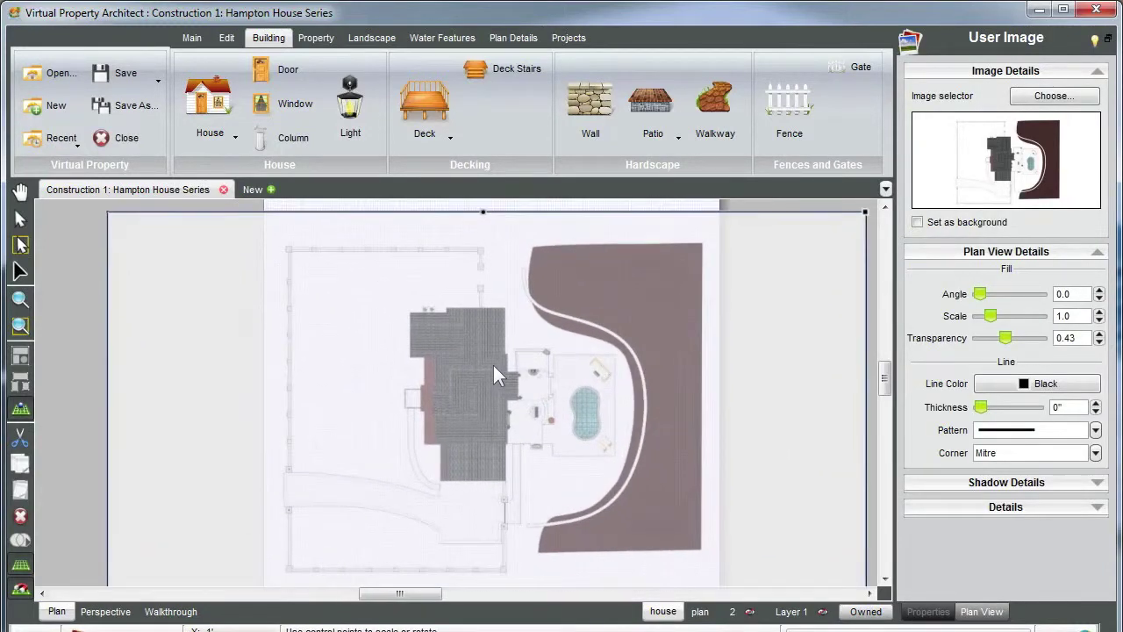
pyautogui.click(208, 101)
# - Trace an 18' by 19' house block over the roof's top-left section and view it in 3-D
pyautogui.scroll(6, 420, 309)
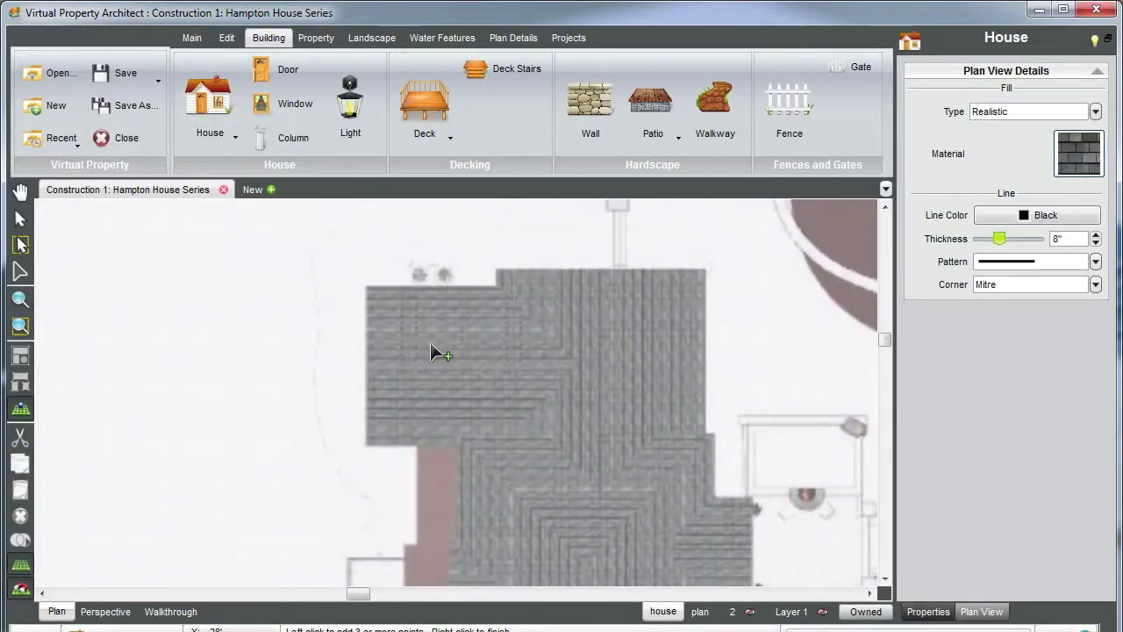
pyautogui.click(365, 287)
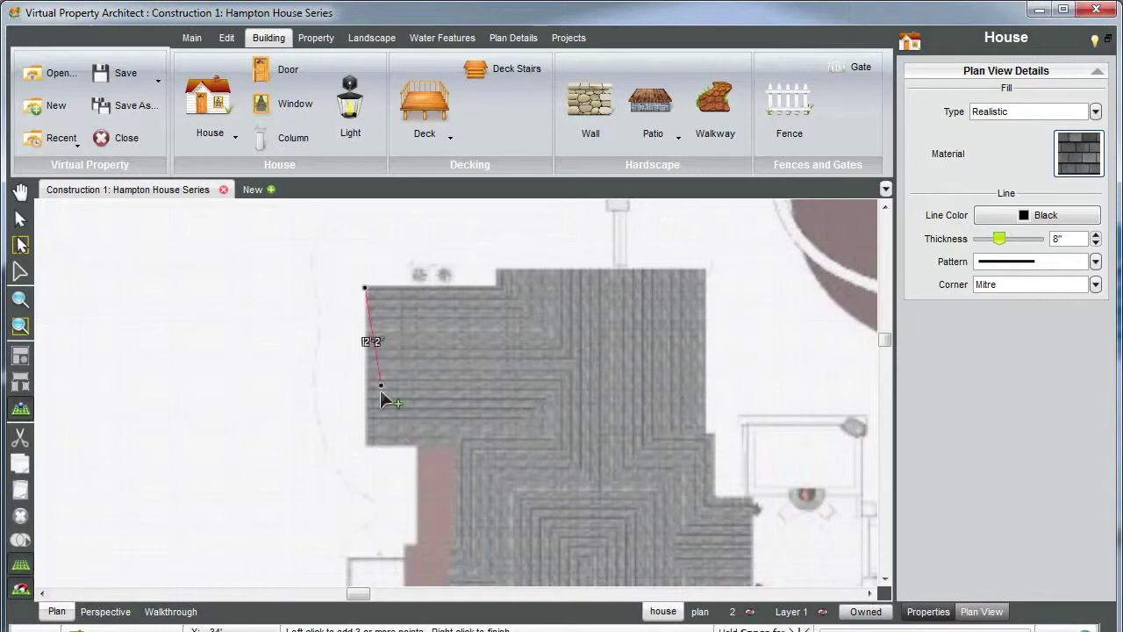
pyautogui.click(366, 441)
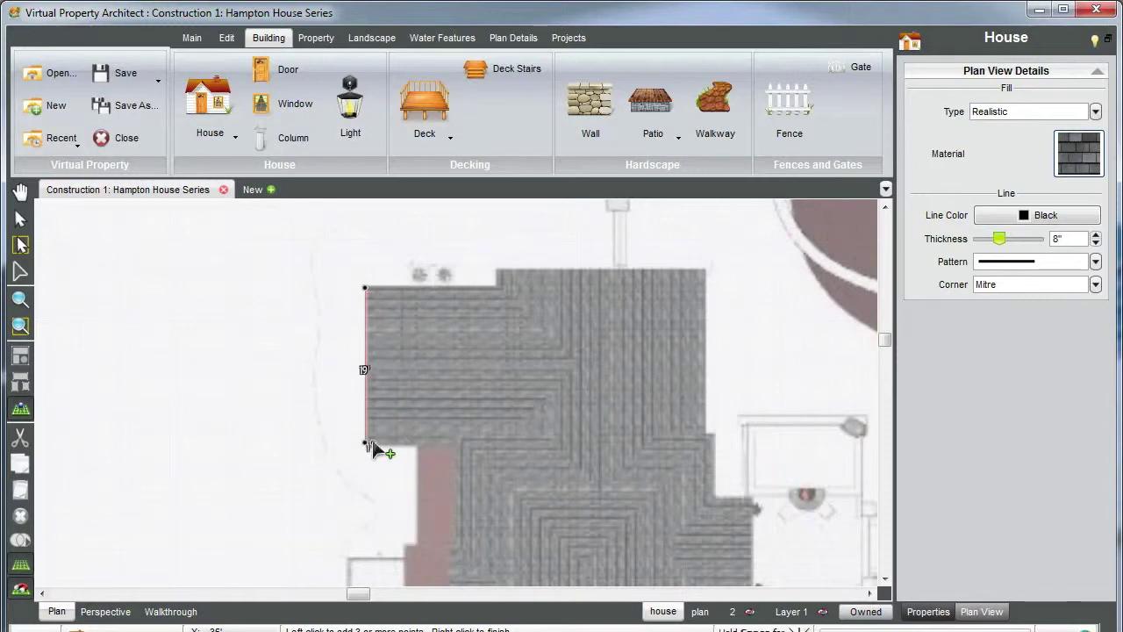
pyautogui.click(511, 441)
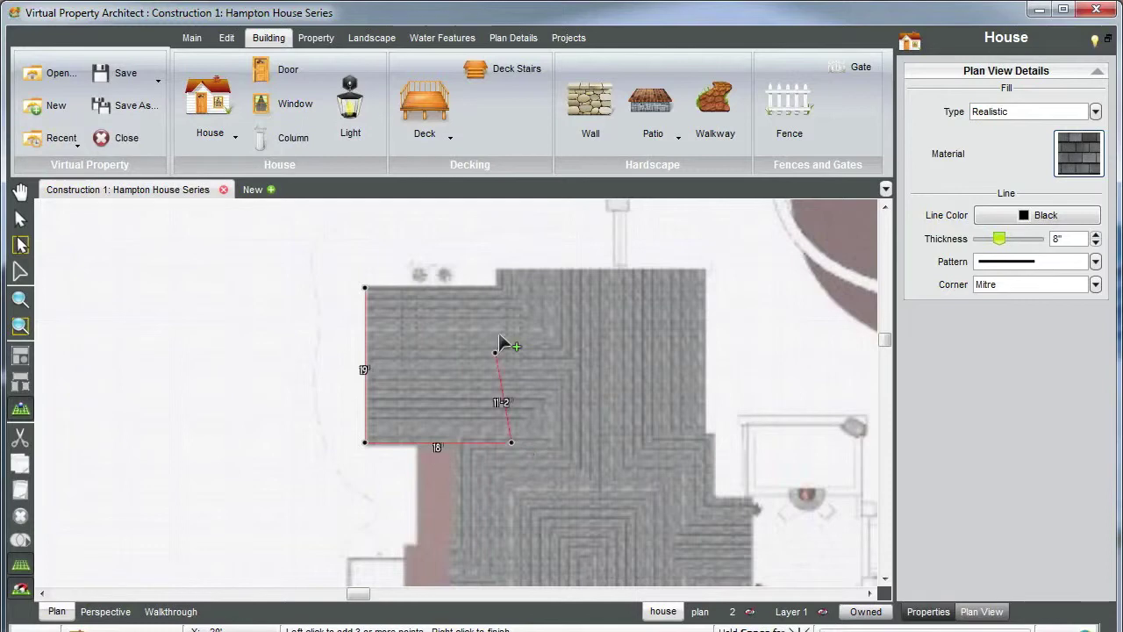
pyautogui.click(511, 287)
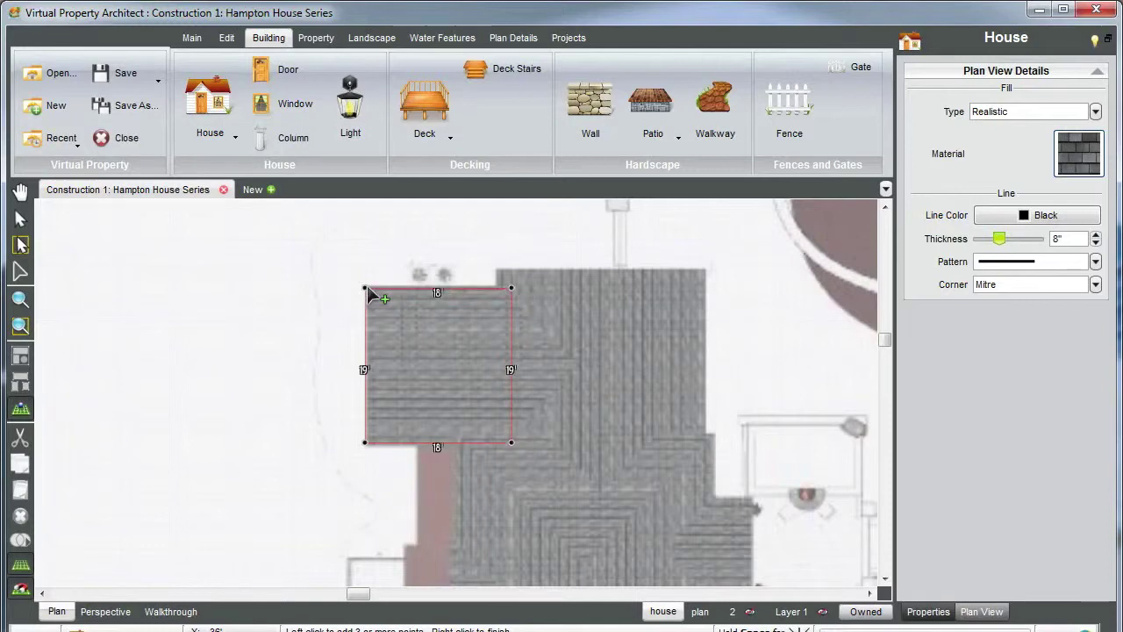
pyautogui.click(367, 287)
pyautogui.scroll(-2, 416, 324)
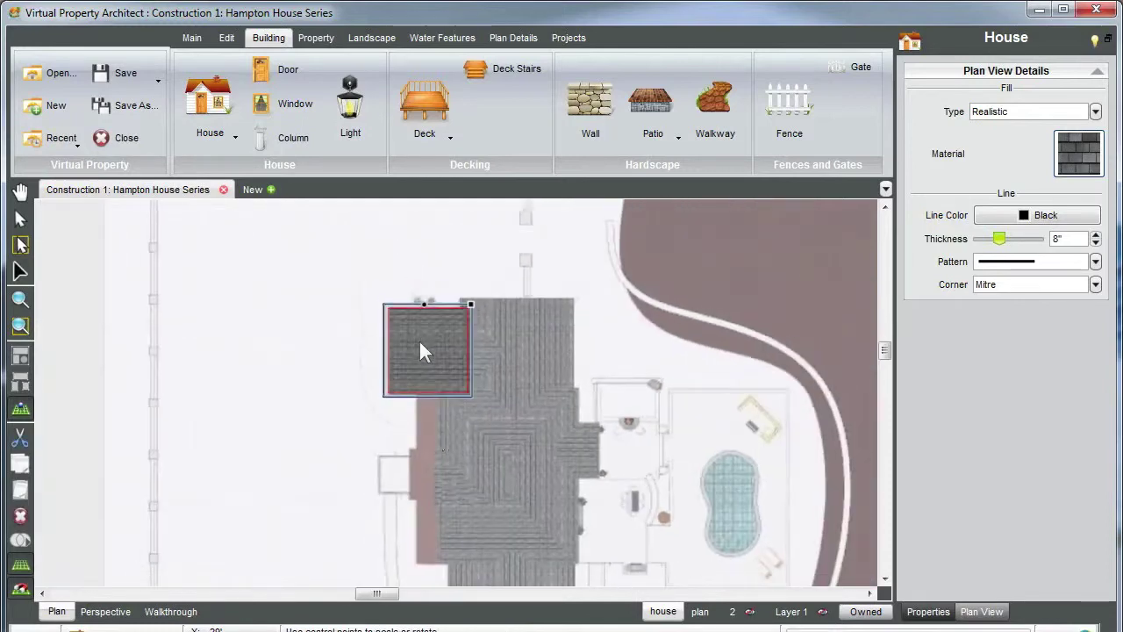
pyautogui.click(105, 611)
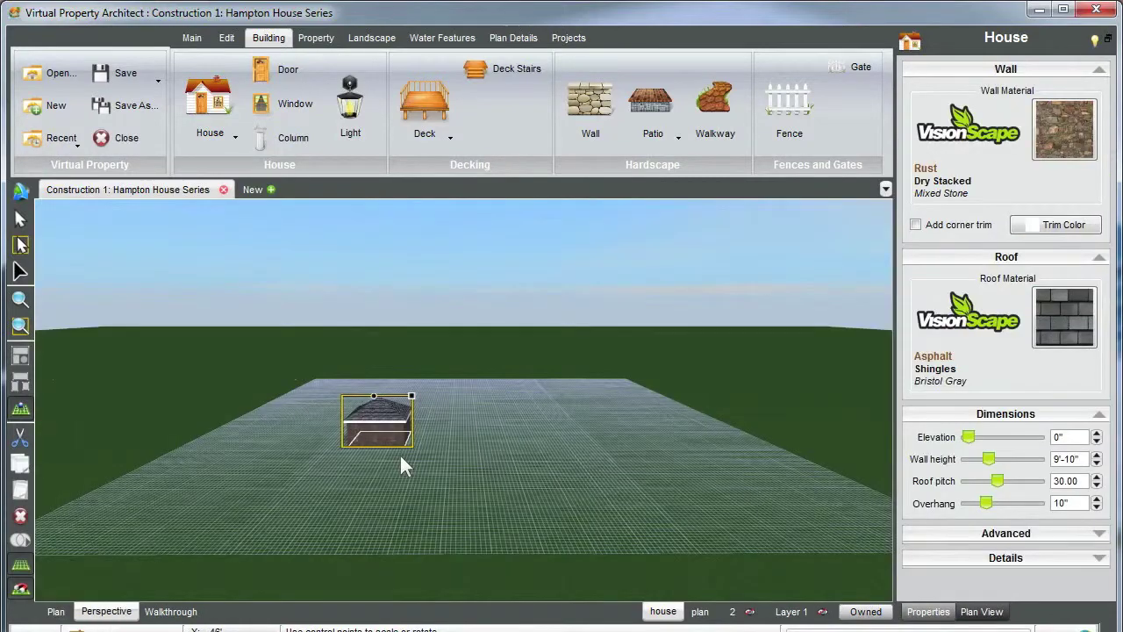
pyautogui.moveTo(399, 453); pyautogui.dragTo(409, 456)
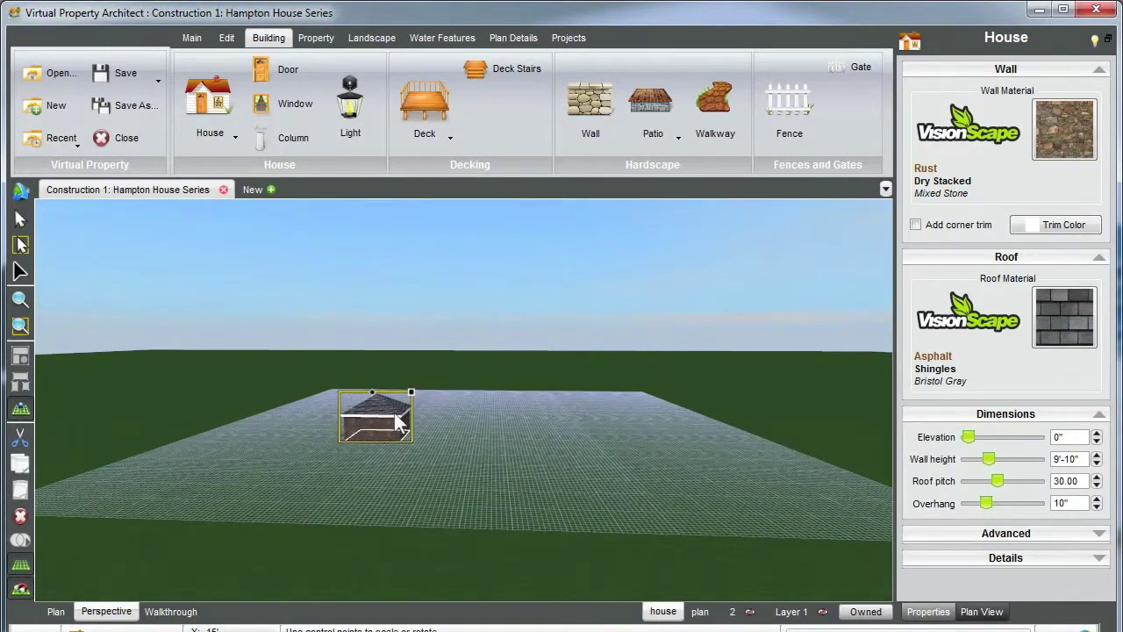
pyautogui.moveTo(394, 412); pyautogui.dragTo(370, 424)
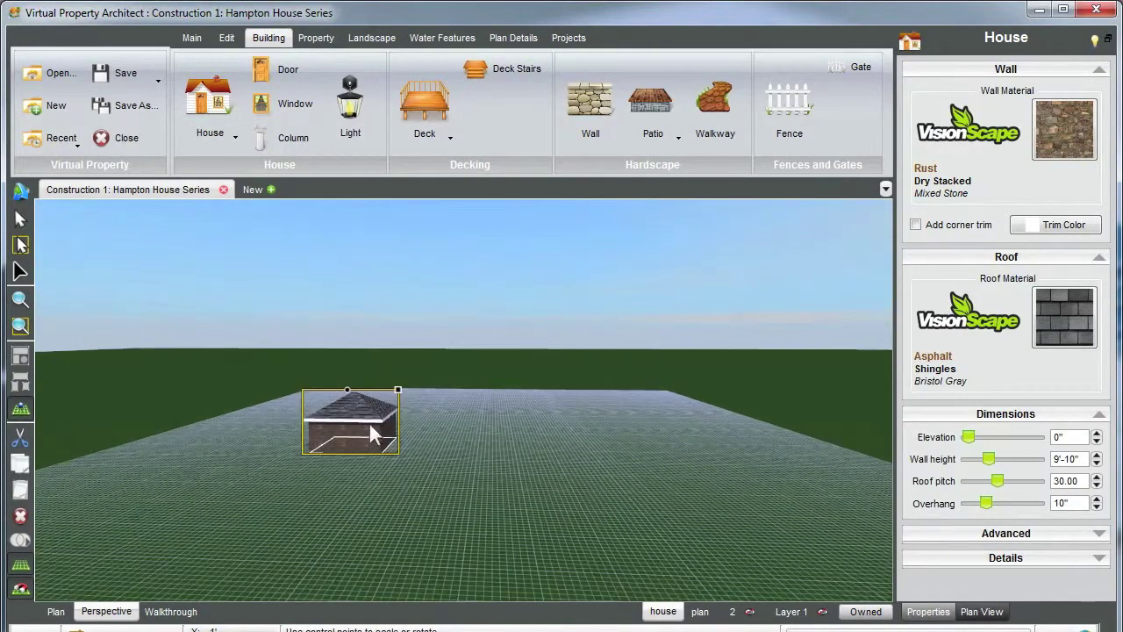
pyautogui.click(22, 301)
pyautogui.moveTo(459, 427)
pyautogui.mouseDown()
pyautogui.moveTo(463, 441)
pyautogui.moveTo(392, 432)
pyautogui.moveTo(458, 433)
pyautogui.moveTo(447, 434)
pyautogui.mouseUp()
pyautogui.scroll(-3, 458, 443)
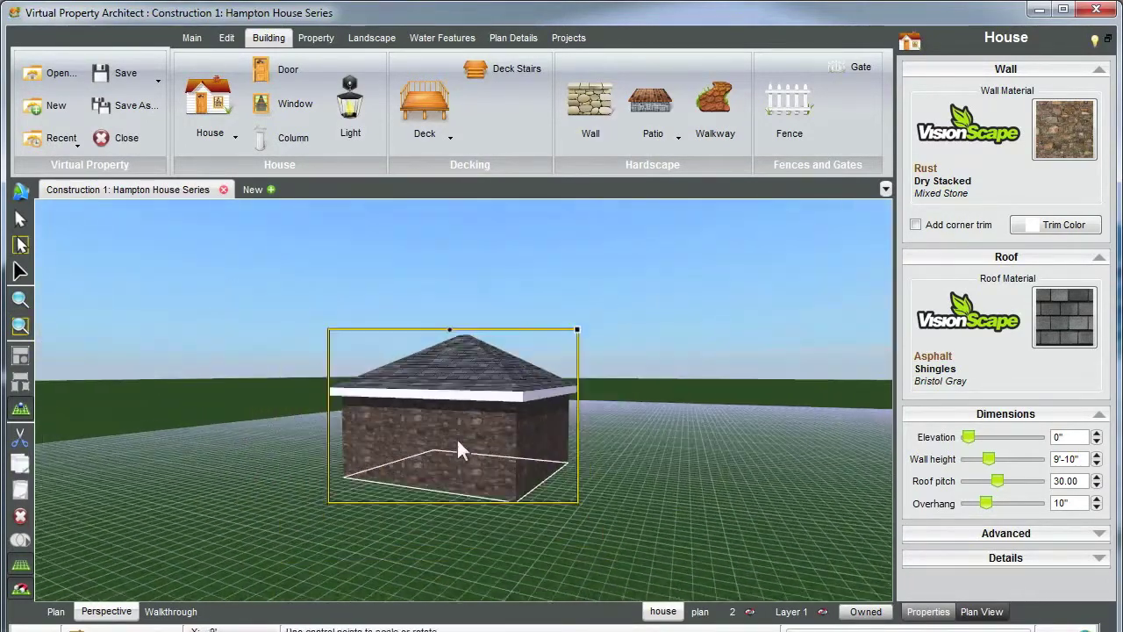
pyautogui.scroll(-2, 456, 437)
pyautogui.click(307, 526)
# - Outline a 38' by 30' house section around the central roof area and view it in 3-D
pyautogui.click(56, 612)
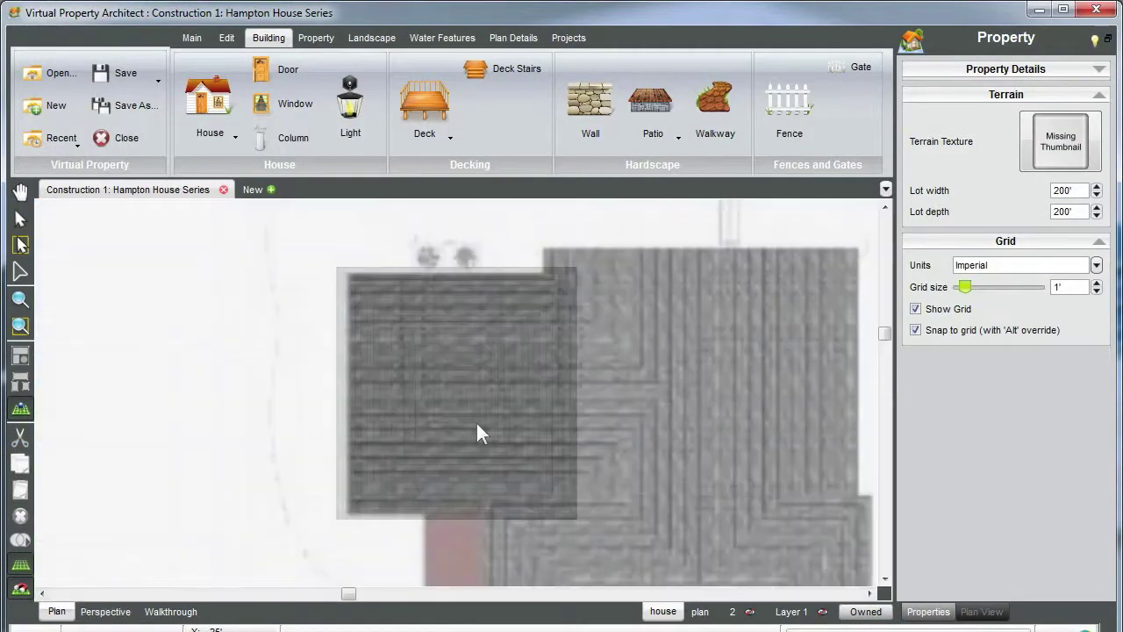
pyautogui.moveTo(560, 437); pyautogui.dragTo(487, 307)
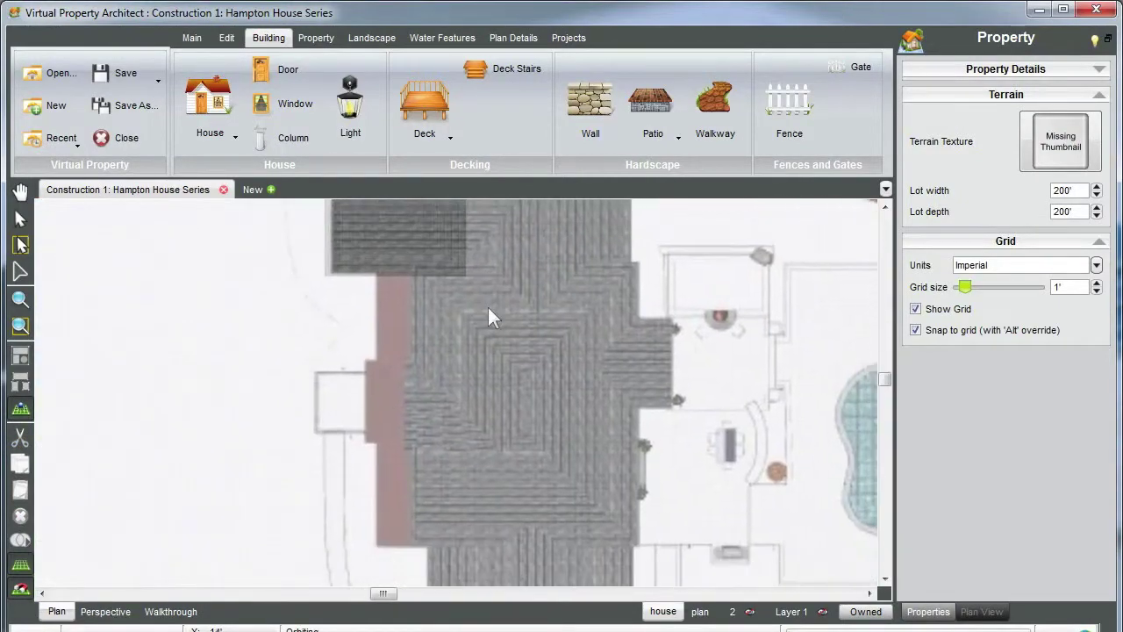
pyautogui.click(206, 95)
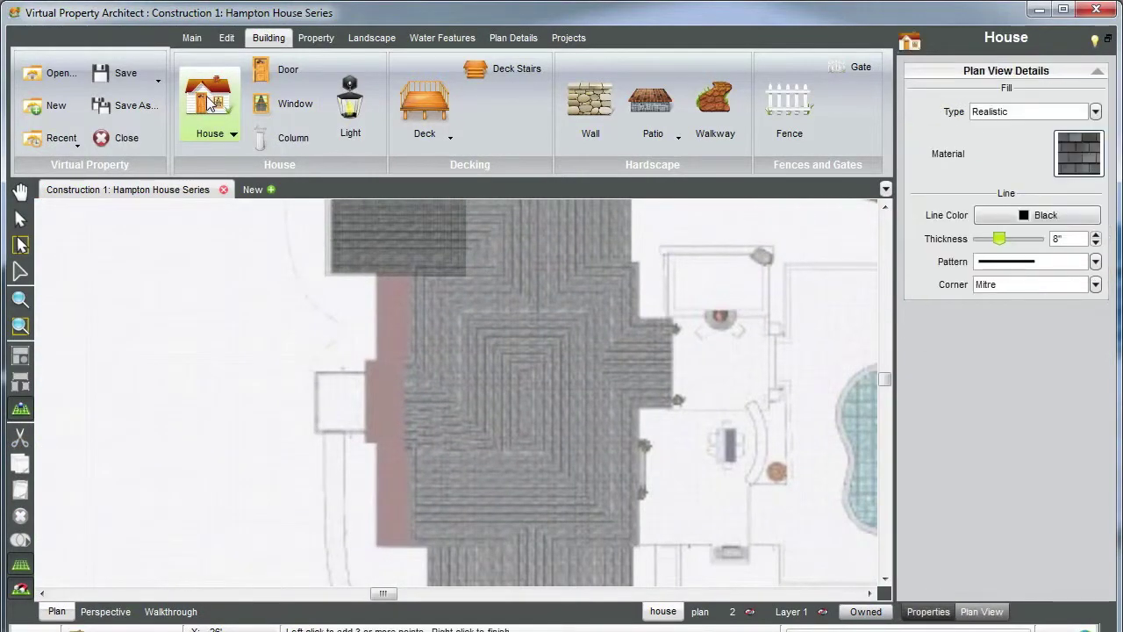
pyautogui.click(416, 269)
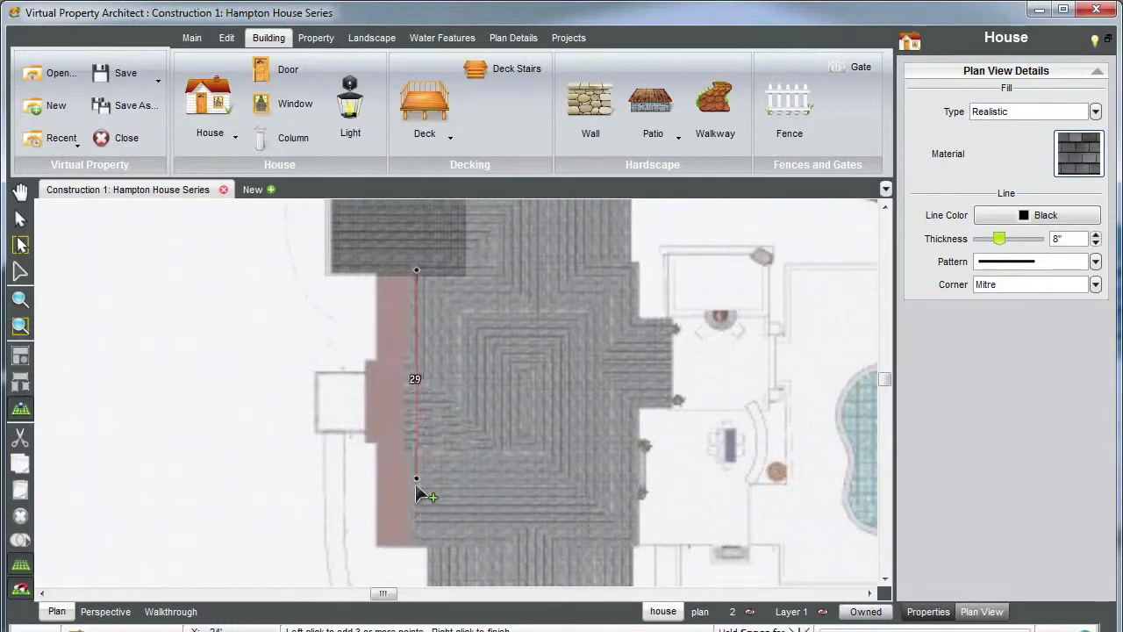
pyautogui.click(418, 542)
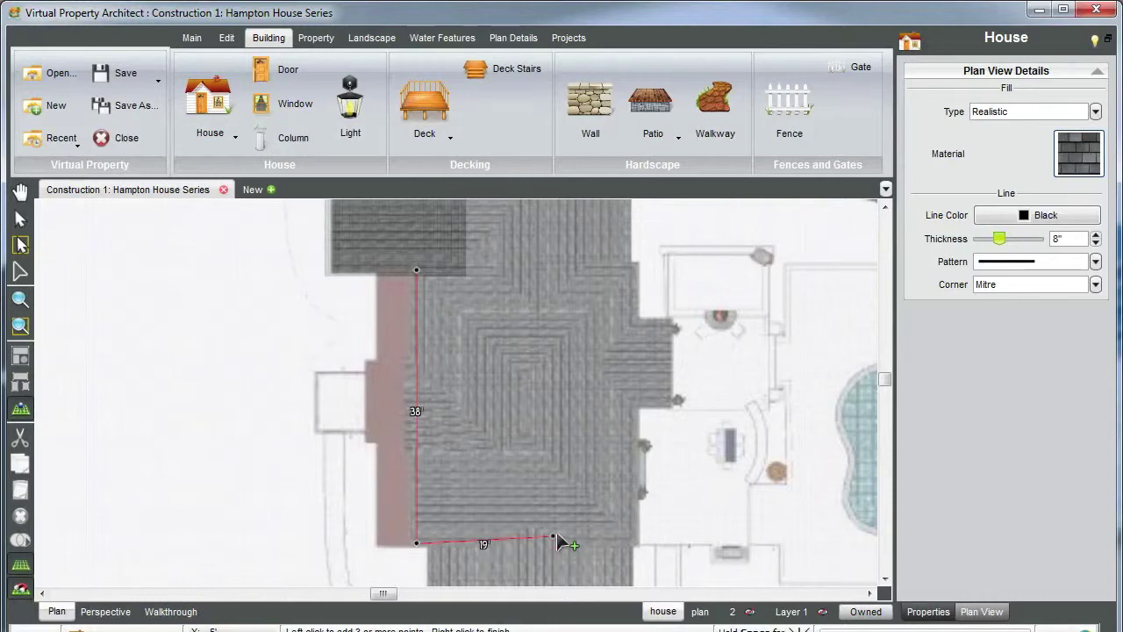
pyautogui.click(553, 530)
pyautogui.click(631, 544)
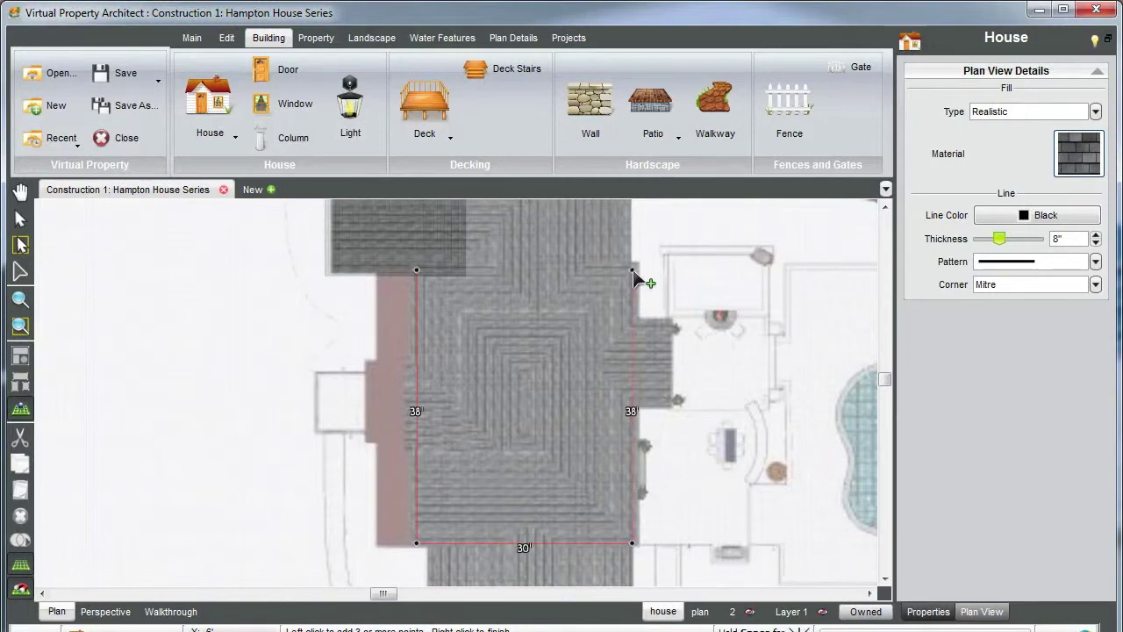
pyautogui.click(632, 272)
pyautogui.click(417, 269)
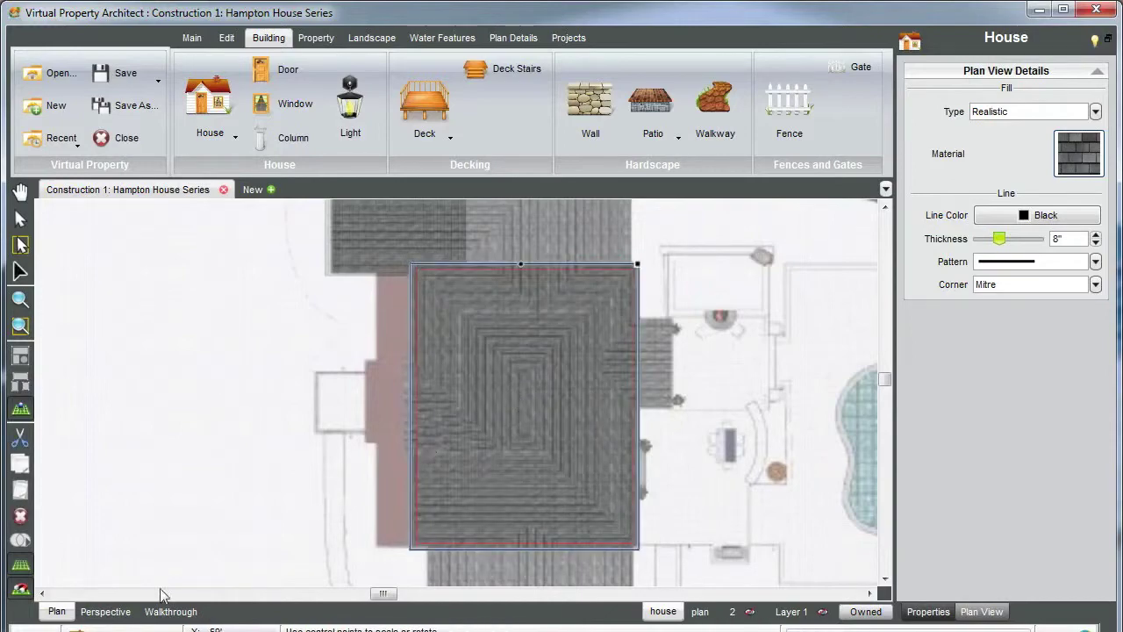
pyautogui.click(105, 611)
# - Orbit the 3-D view and select the left and right sections to check how they join
pyautogui.moveTo(445, 456); pyautogui.dragTo(586, 483)
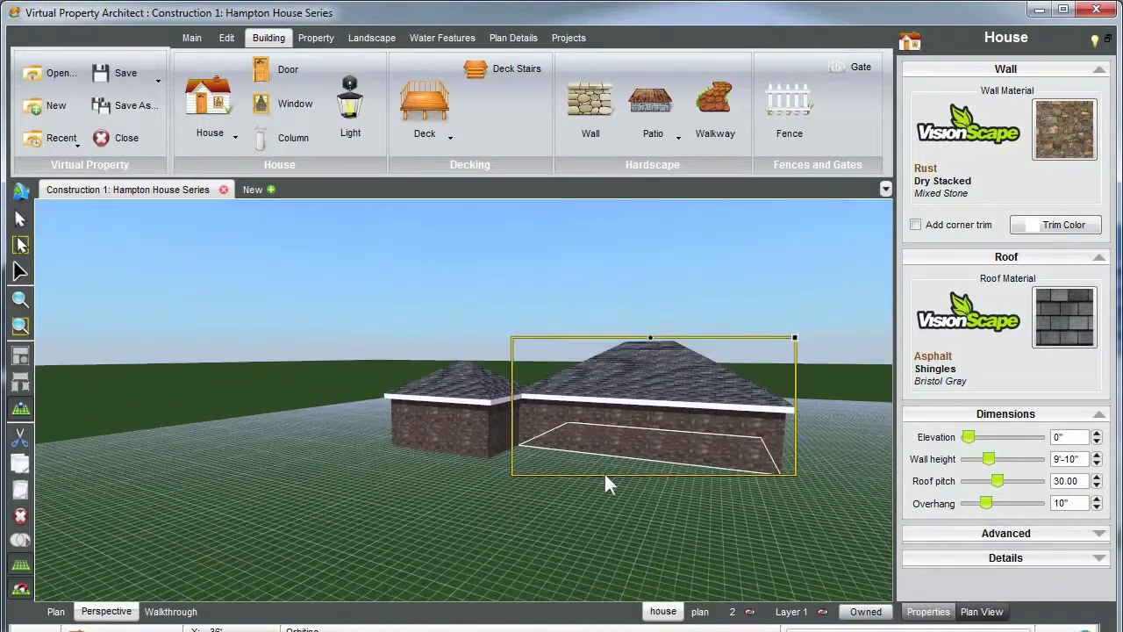
pyautogui.click(507, 418)
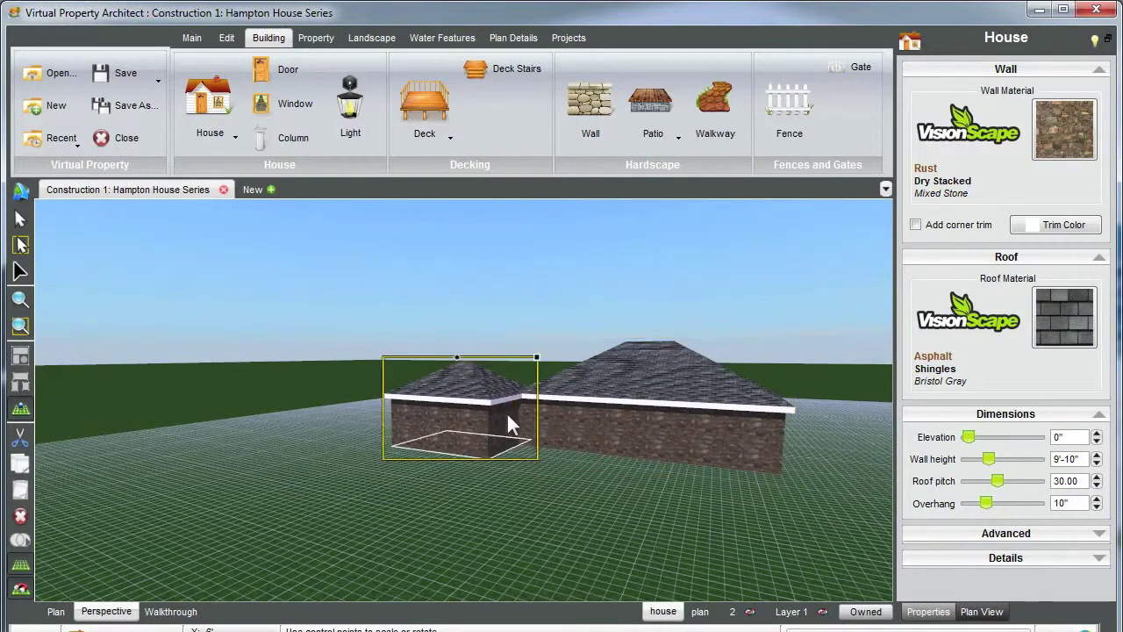
pyautogui.click(510, 419)
pyautogui.click(511, 419)
pyautogui.click(584, 430)
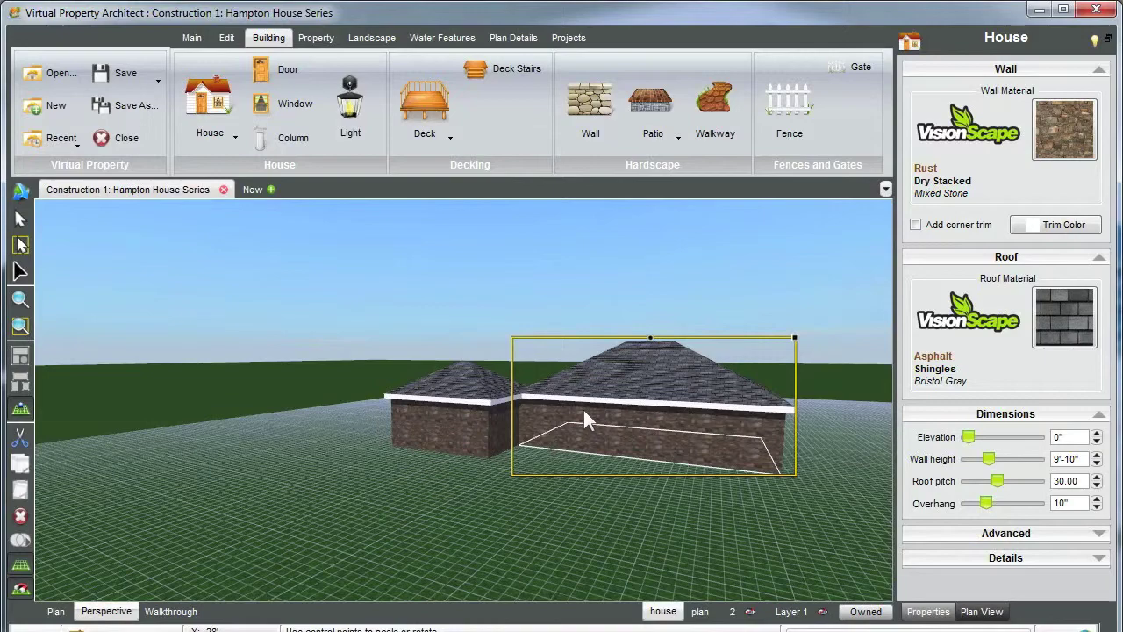
pyautogui.scroll(5, 583, 410)
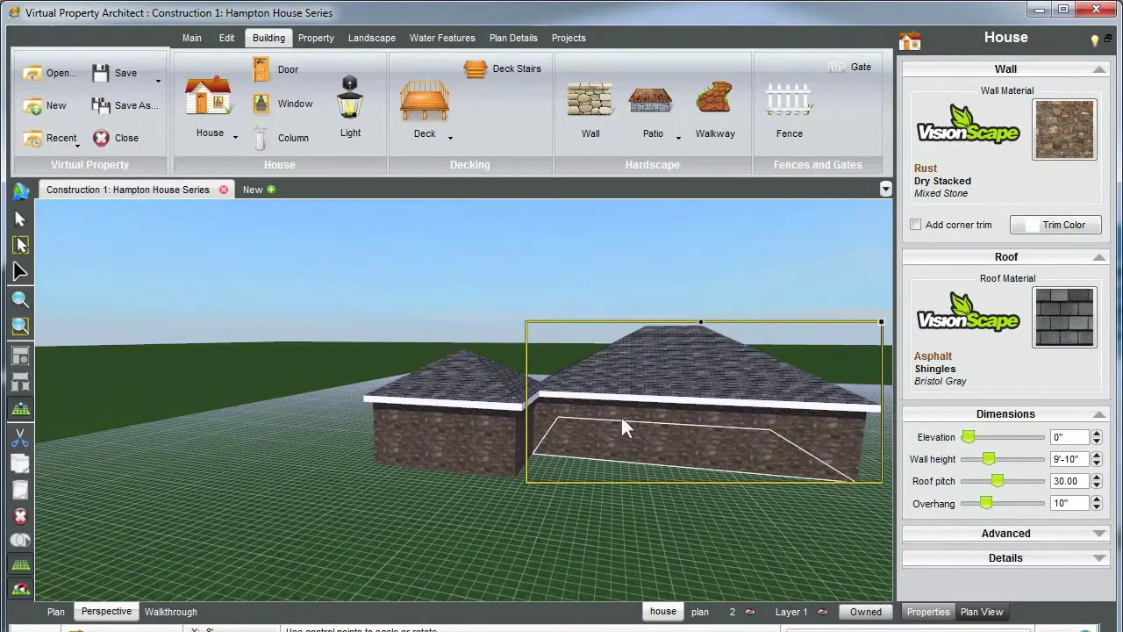
# - Nudge the smaller left section left and back right to realign it
pyautogui.click(507, 452)
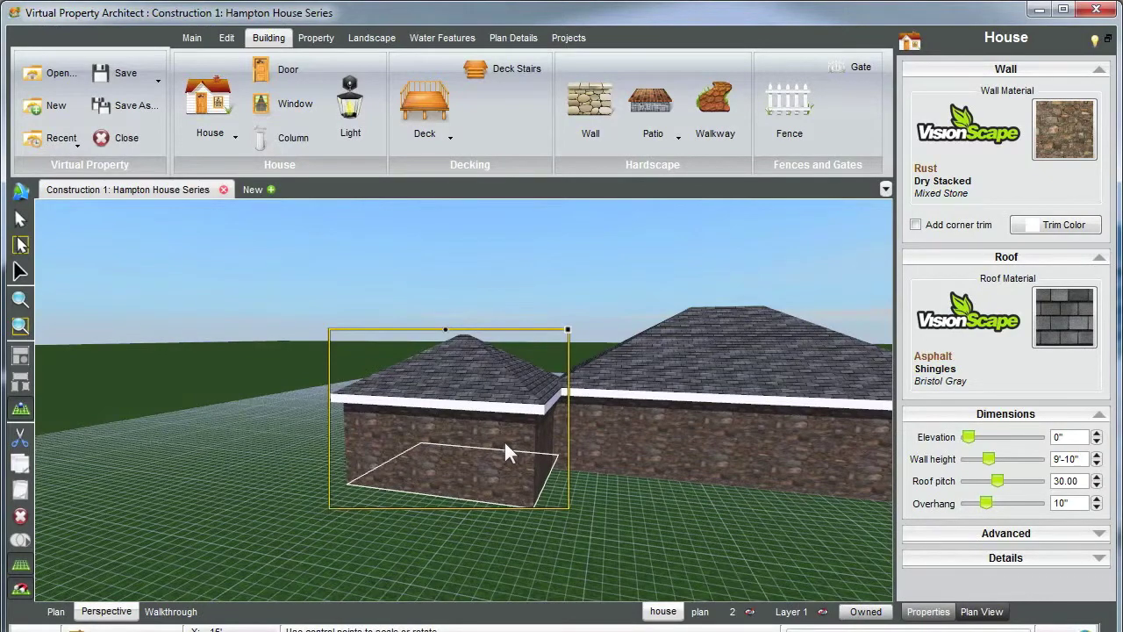
pyautogui.press('Left')
pyautogui.press('Left')
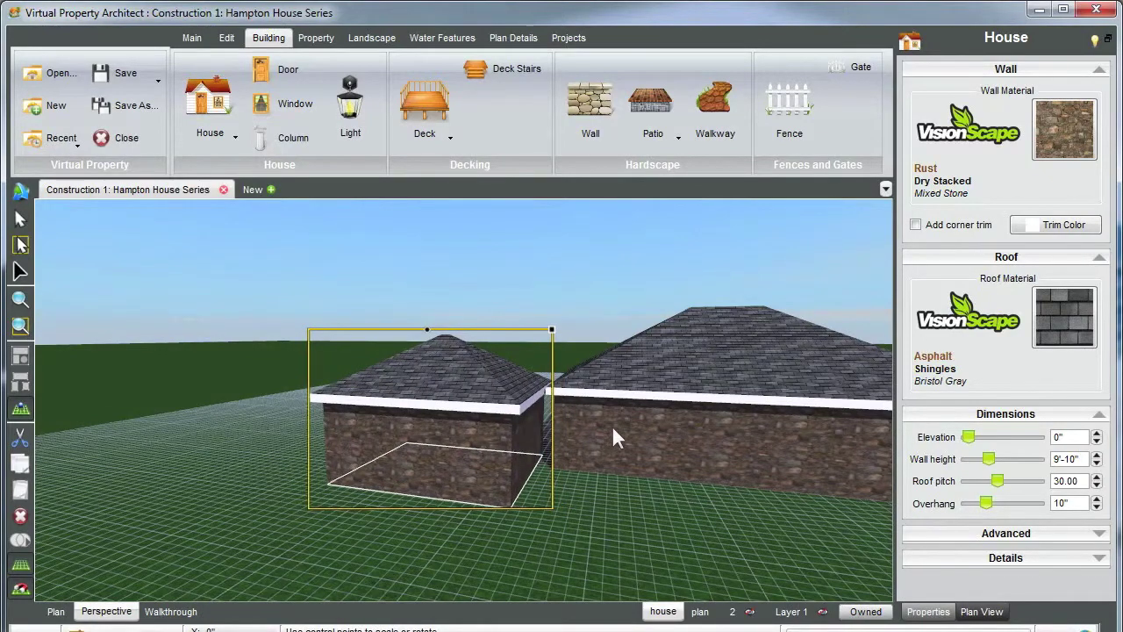
pyautogui.moveTo(611, 425); pyautogui.dragTo(624, 427, button='middle')
pyautogui.press('Right')
pyautogui.press('Right')
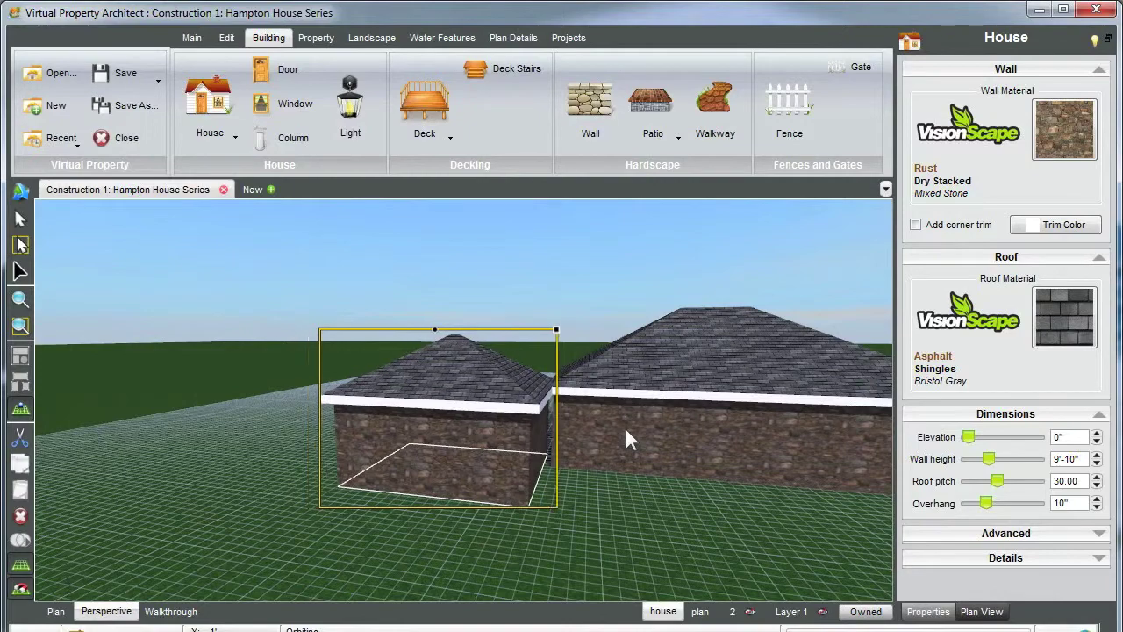
pyautogui.click(621, 328)
# - Reset the small section's elevation to 0 and raise its walls to about 11'-1"
pyautogui.moveTo(620, 335); pyautogui.dragTo(514, 457, button='middle')
pyautogui.click(481, 444)
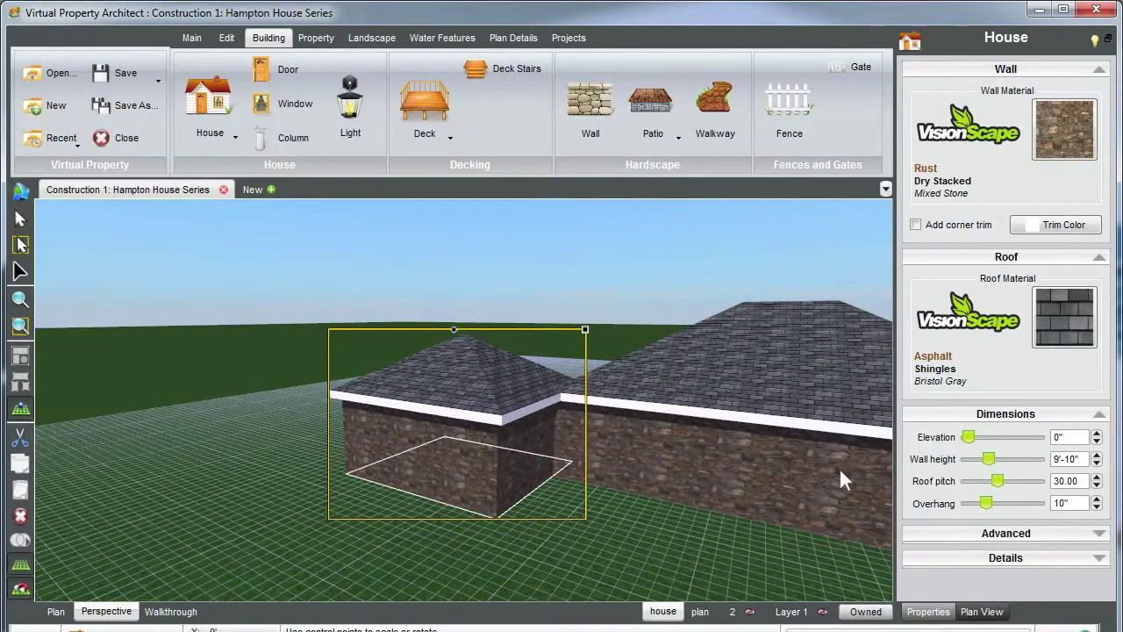
pyautogui.moveTo(969, 437); pyautogui.dragTo(1001, 487)
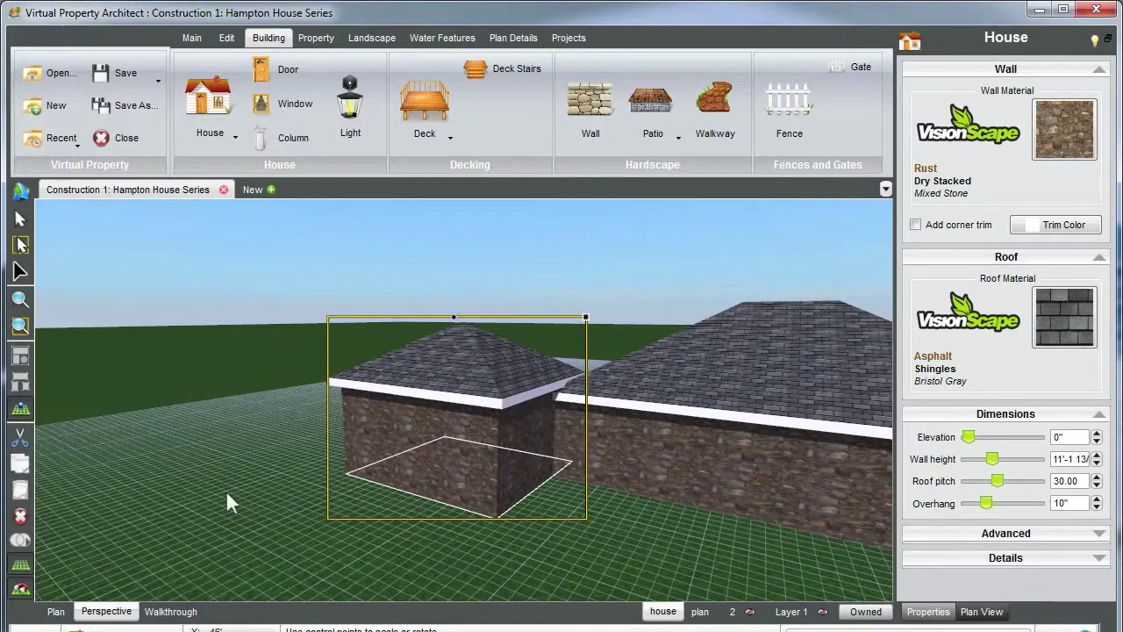
pyautogui.click(55, 612)
# - Draw a 29' by 17' house section over the lower roof area of the plan
pyautogui.scroll(-2, 499, 434)
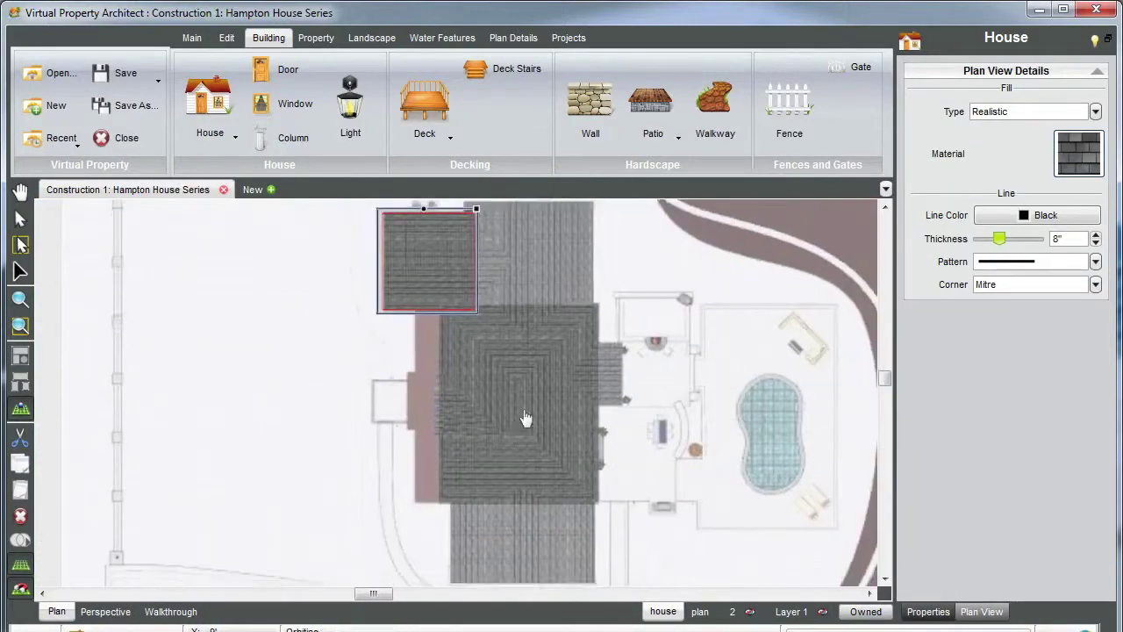
pyautogui.scroll(2, 523, 338)
pyautogui.scroll(2, 514, 430)
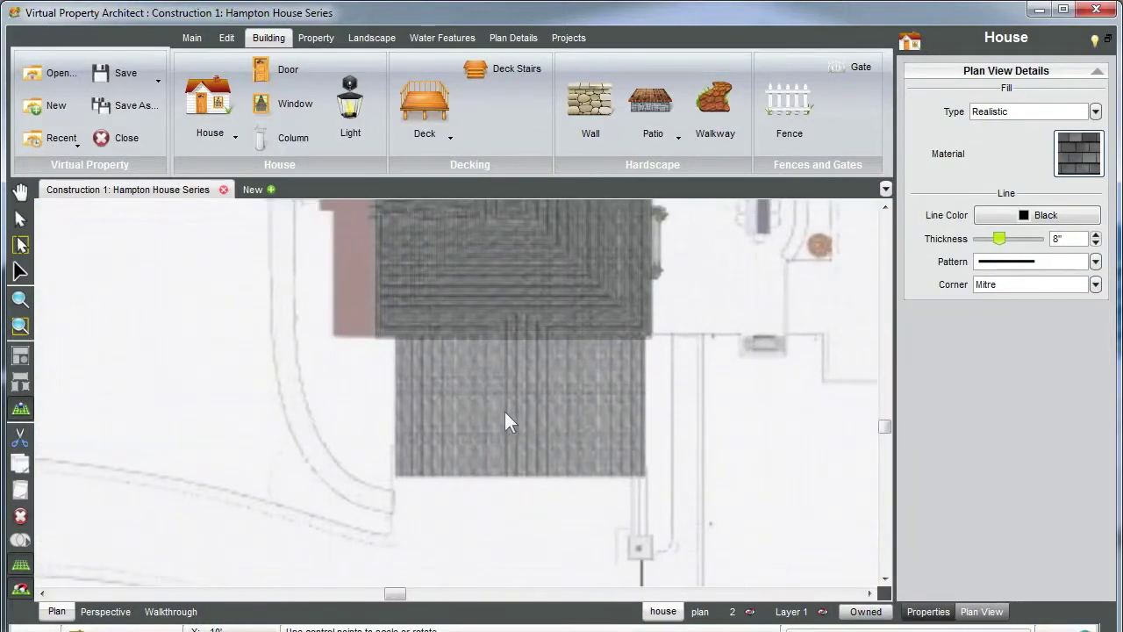
pyautogui.click(209, 101)
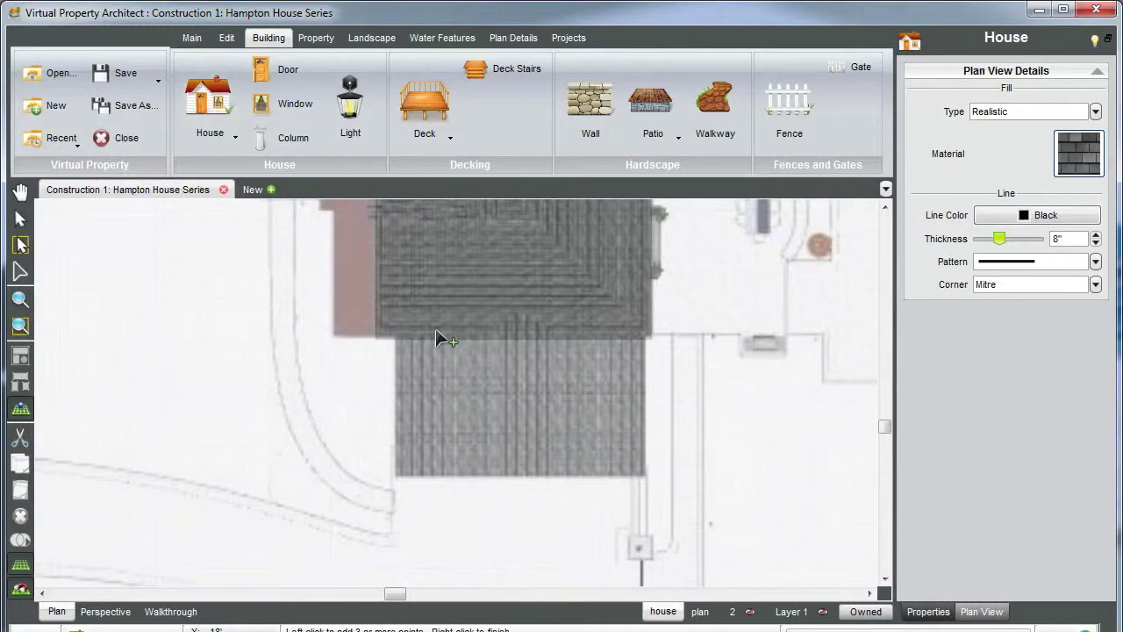
pyautogui.click(390, 332)
pyautogui.click(390, 480)
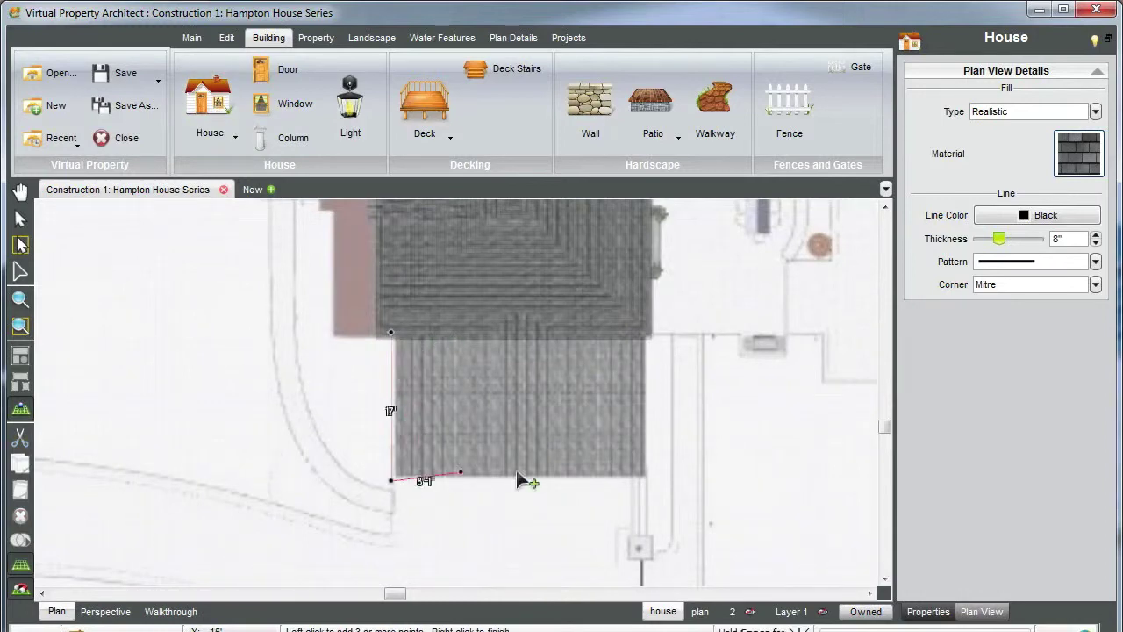
pyautogui.click(645, 480)
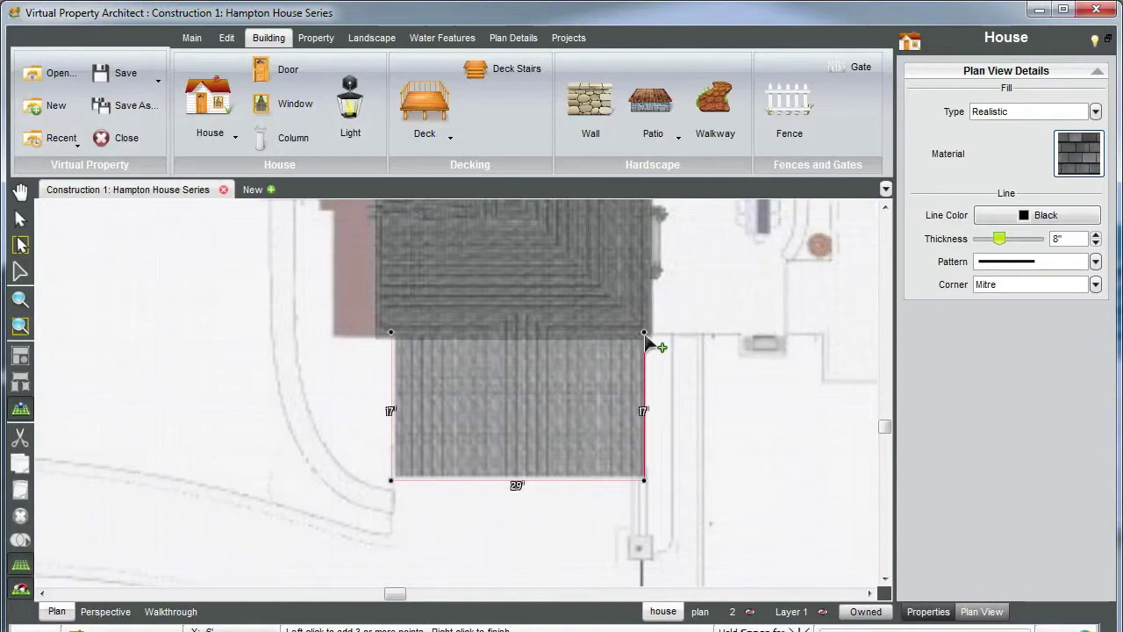
pyautogui.click(645, 334)
pyautogui.click(391, 333)
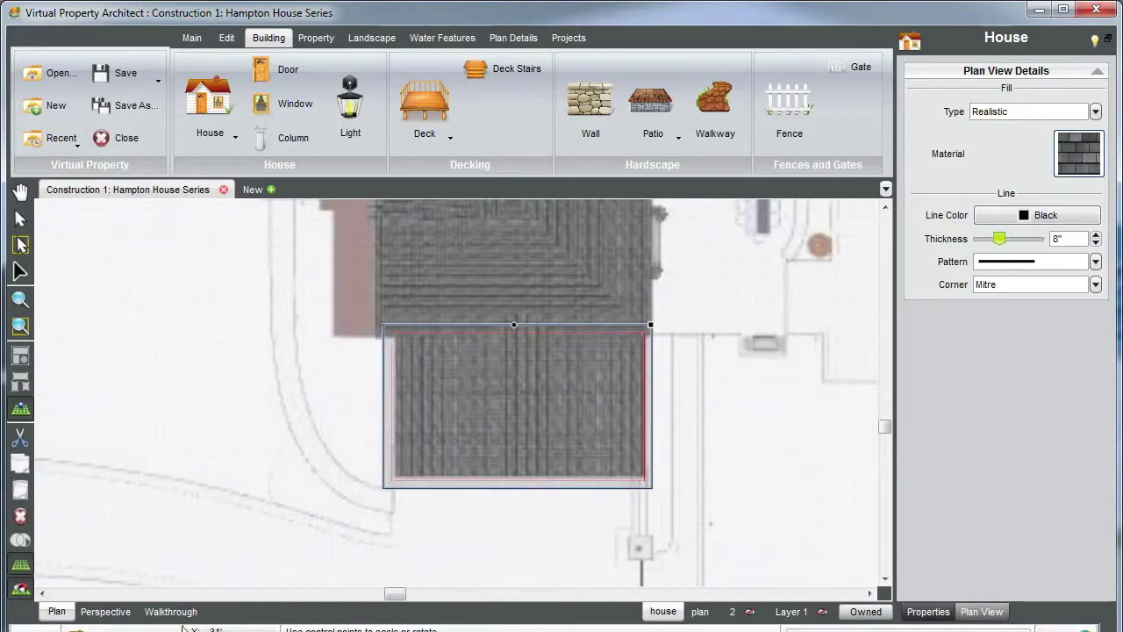
# - Switch to the 3-D perspective and orbit to view the three joined wings
pyautogui.click(106, 612)
pyautogui.moveTo(281, 518); pyautogui.dragTo(541, 458)
pyautogui.click(614, 282)
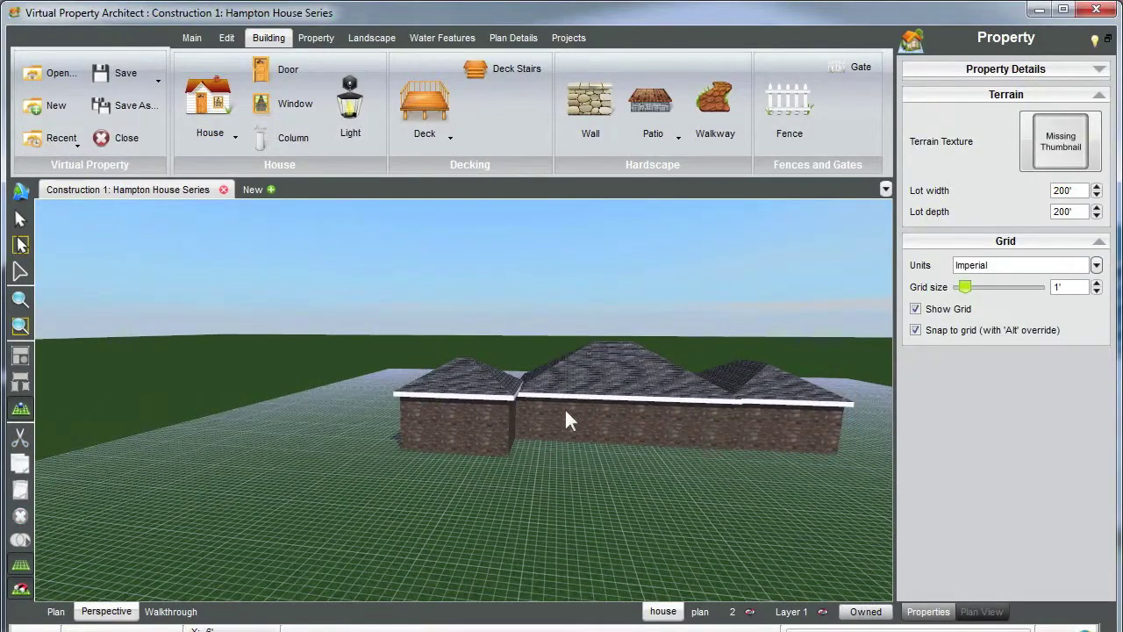
# - Set the middle section's wall height to 20'
pyautogui.moveTo(602, 412); pyautogui.dragTo(602, 413)
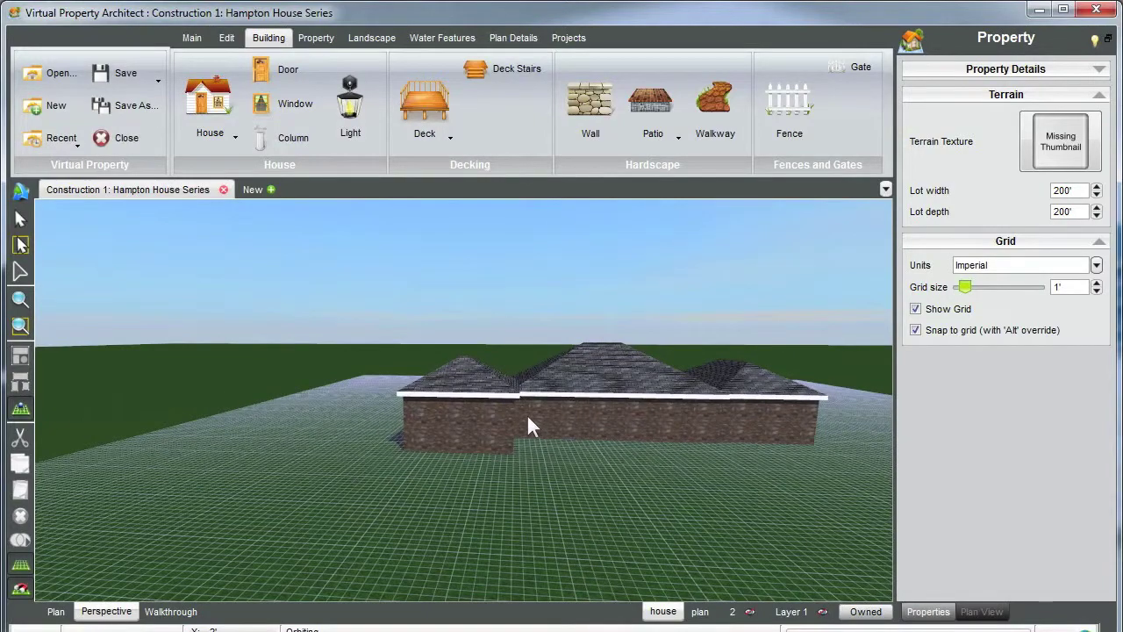
pyautogui.moveTo(527, 415); pyautogui.dragTo(595, 430)
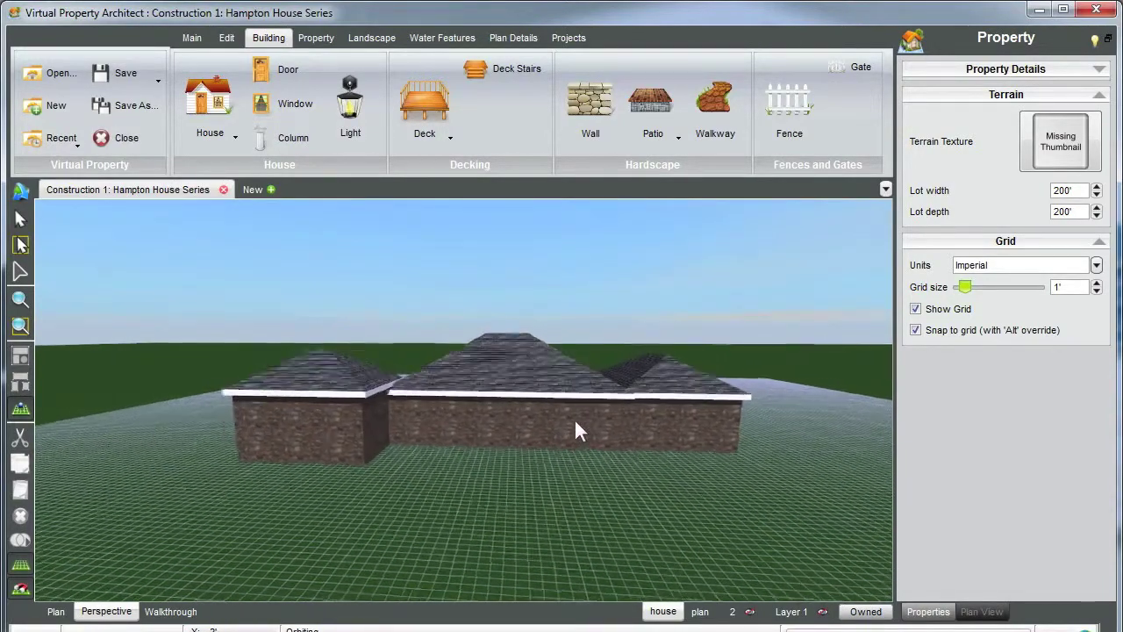
pyautogui.scroll(3, 576, 422)
pyautogui.click(251, 419)
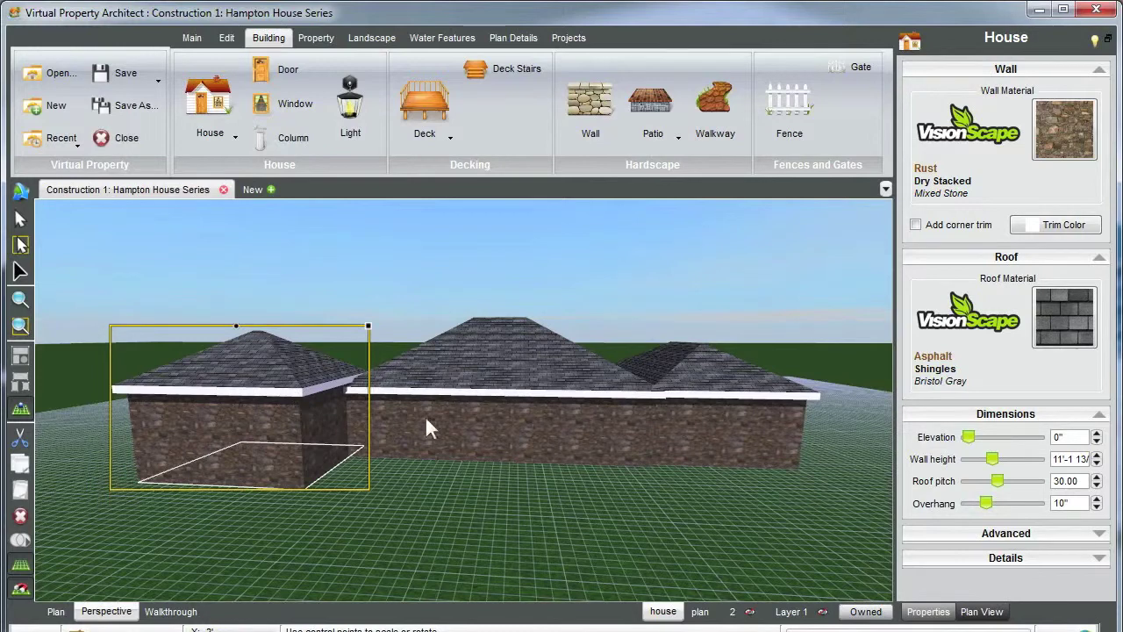
pyautogui.click(471, 418)
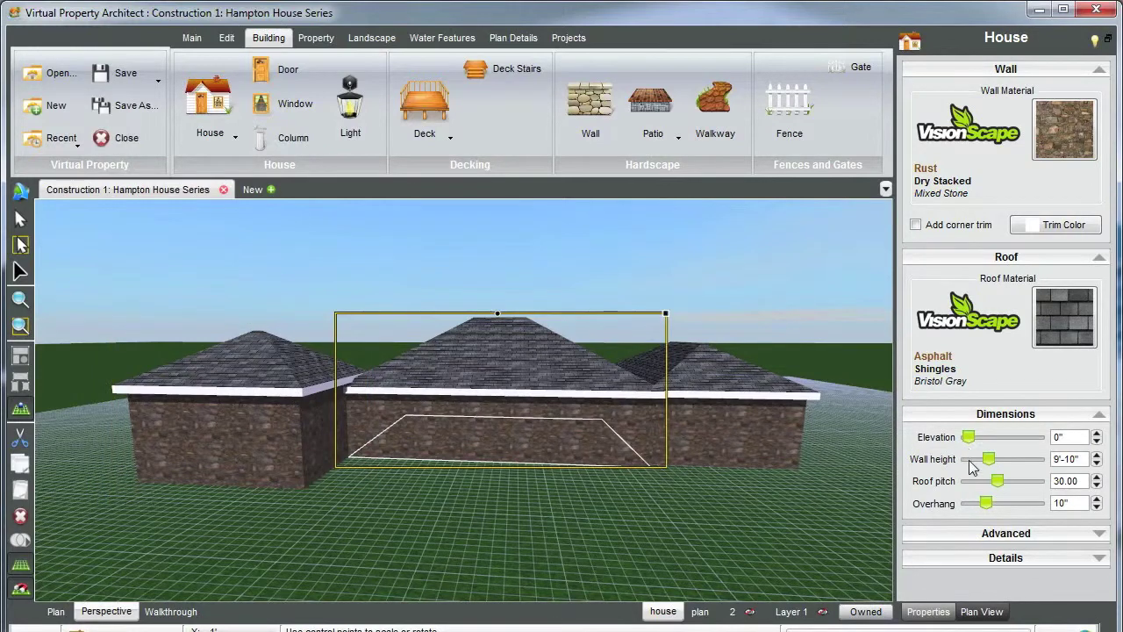
pyautogui.click(1068, 459)
pyautogui.write('20')
pyautogui.press('Return')
# - Set both the left and right wings' wall heights to 15'
pyautogui.click(263, 434)
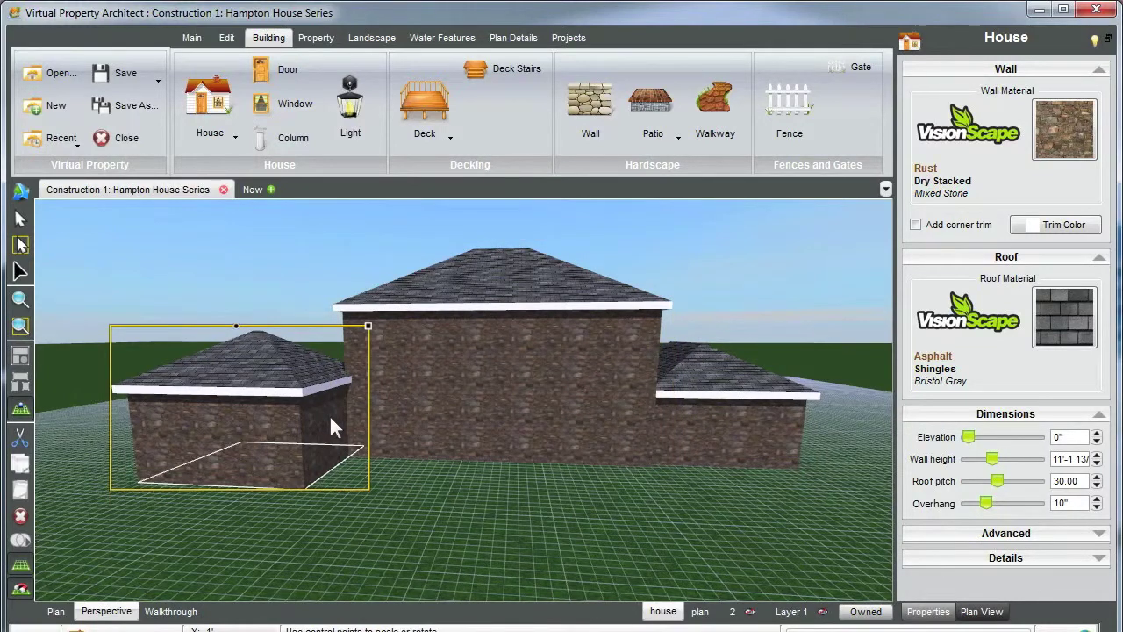
pyautogui.click(1072, 460)
pyautogui.write('15')
pyautogui.press('Return')
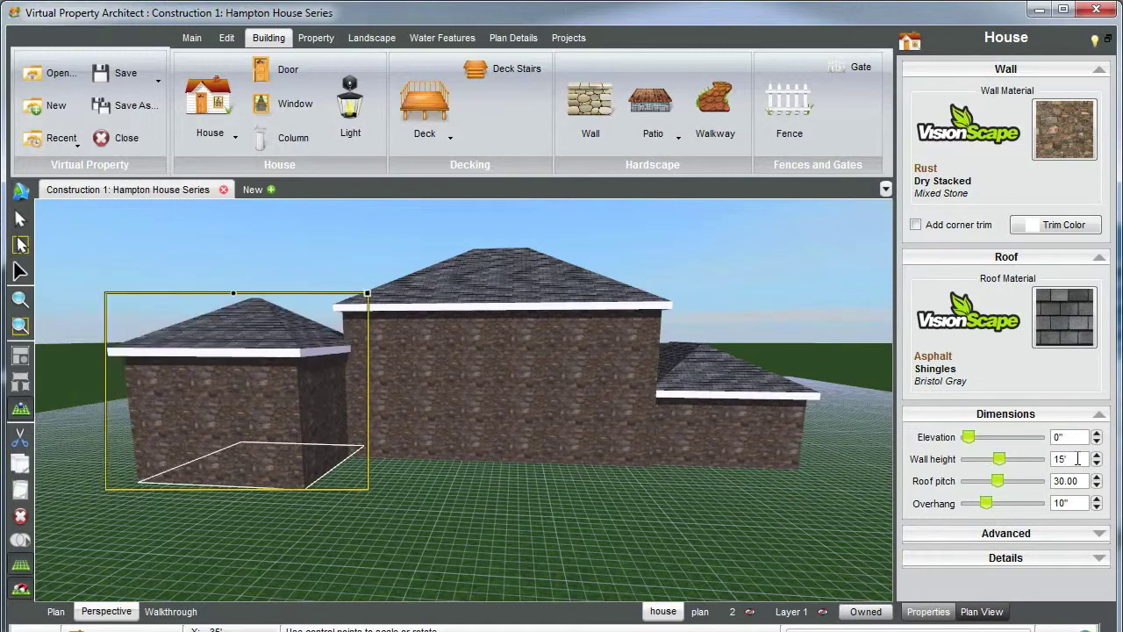
pyautogui.click(747, 418)
pyautogui.click(1074, 458)
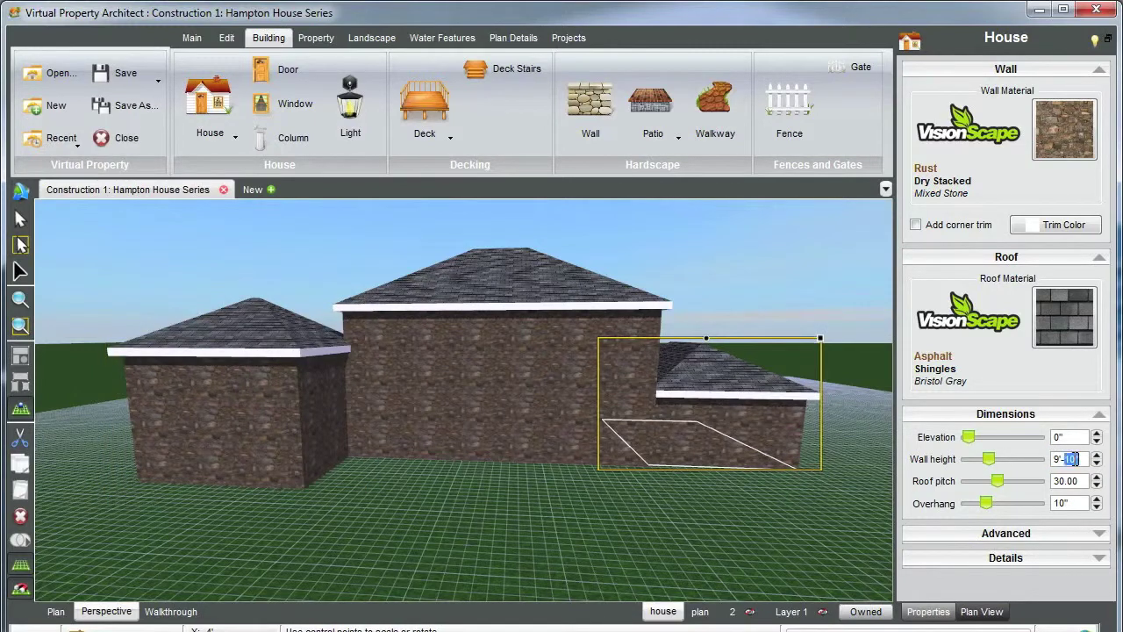
pyautogui.write('15')
pyautogui.press('Return')
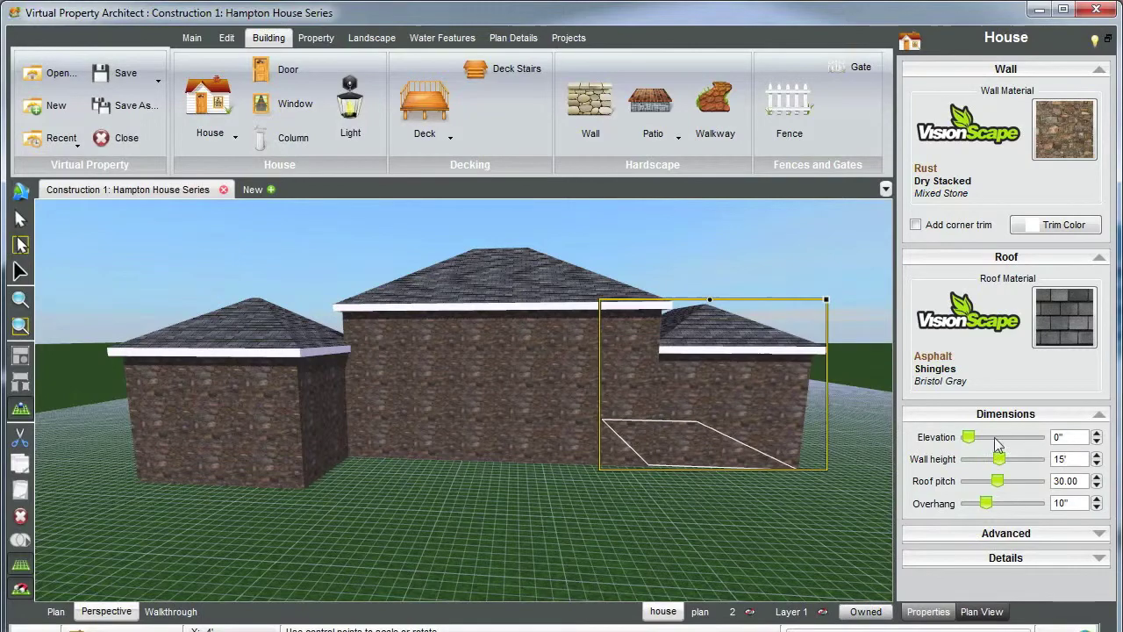
# - Turn the left wing's hip roof into a gable end
pyautogui.click(427, 431)
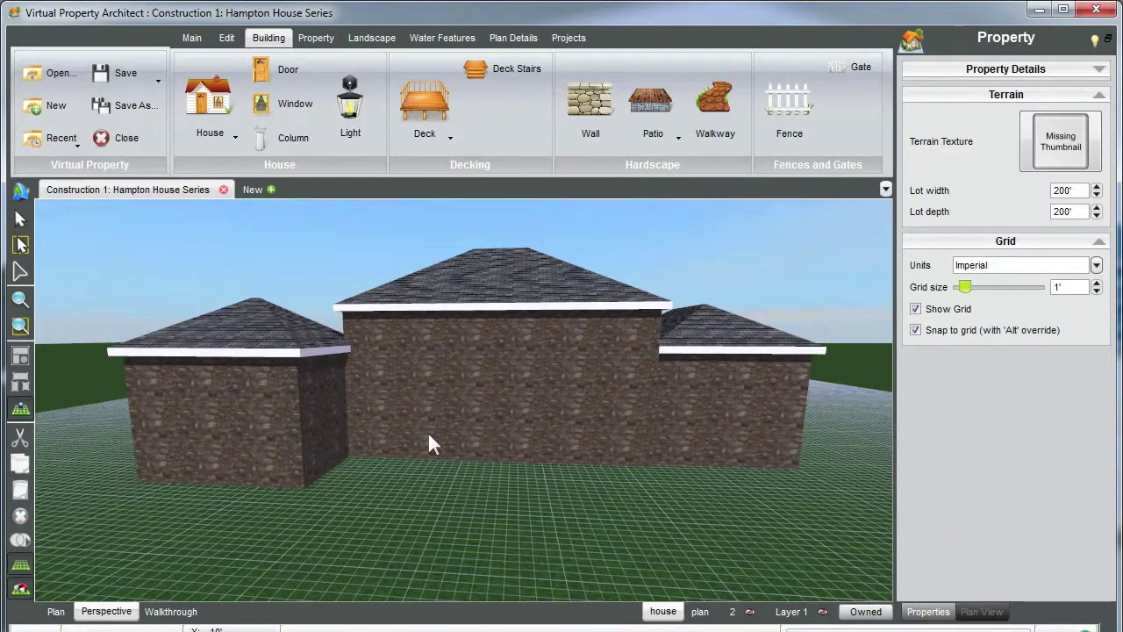
pyautogui.scroll(-2, 428, 430)
pyautogui.moveTo(427, 435); pyautogui.dragTo(304, 397, button='right')
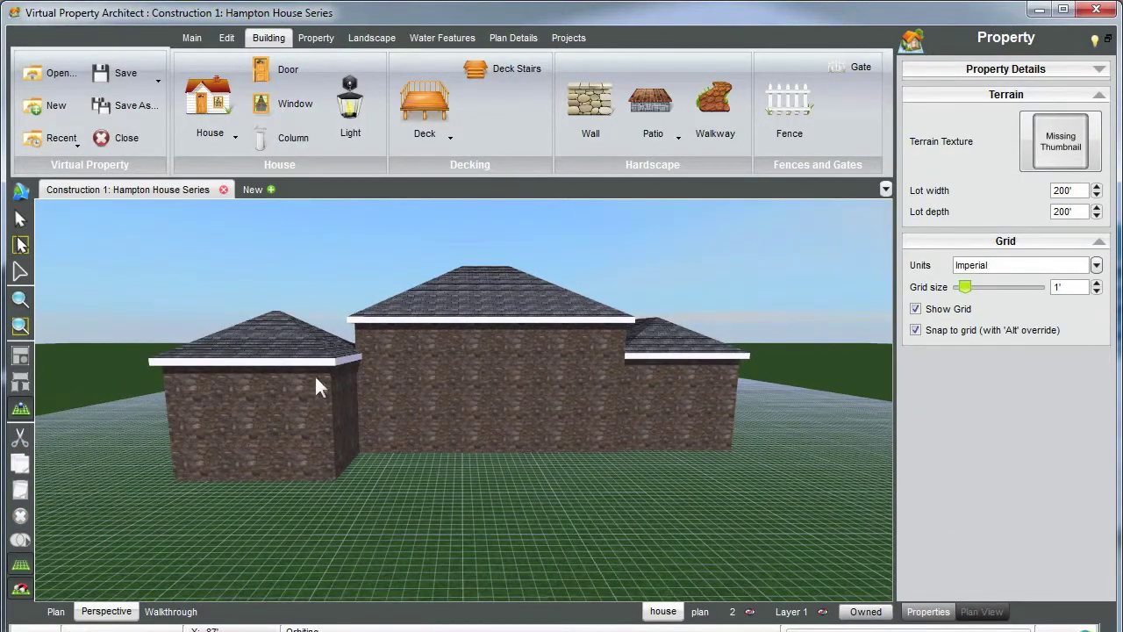
pyautogui.click(308, 435)
pyautogui.moveTo(348, 437); pyautogui.dragTo(281, 407, button='right')
pyautogui.click(279, 405)
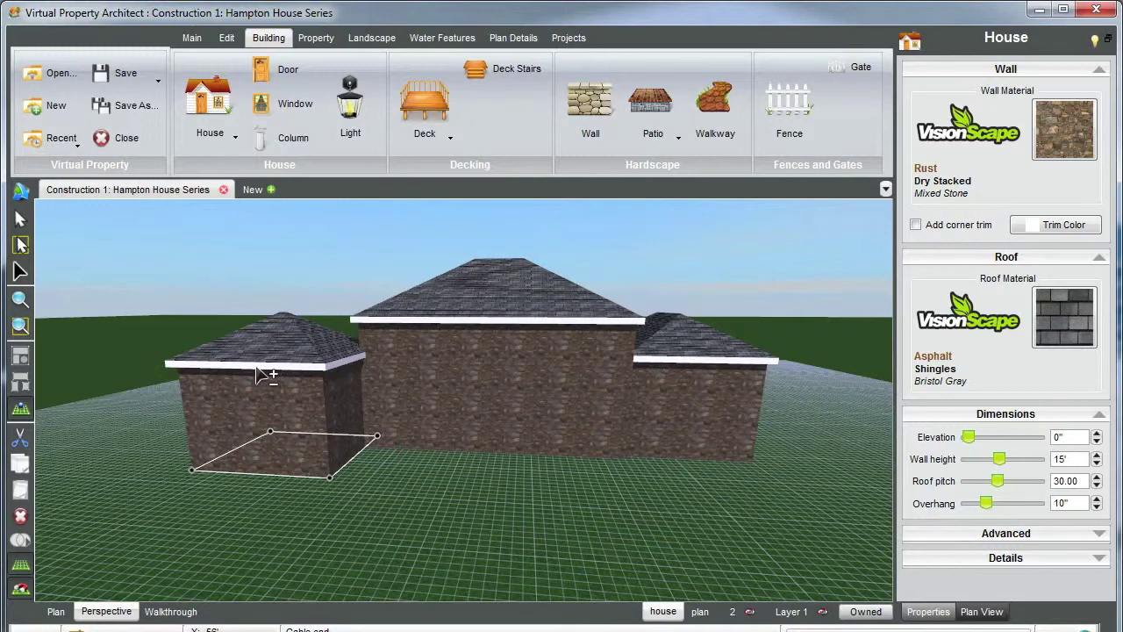
pyautogui.click(258, 375)
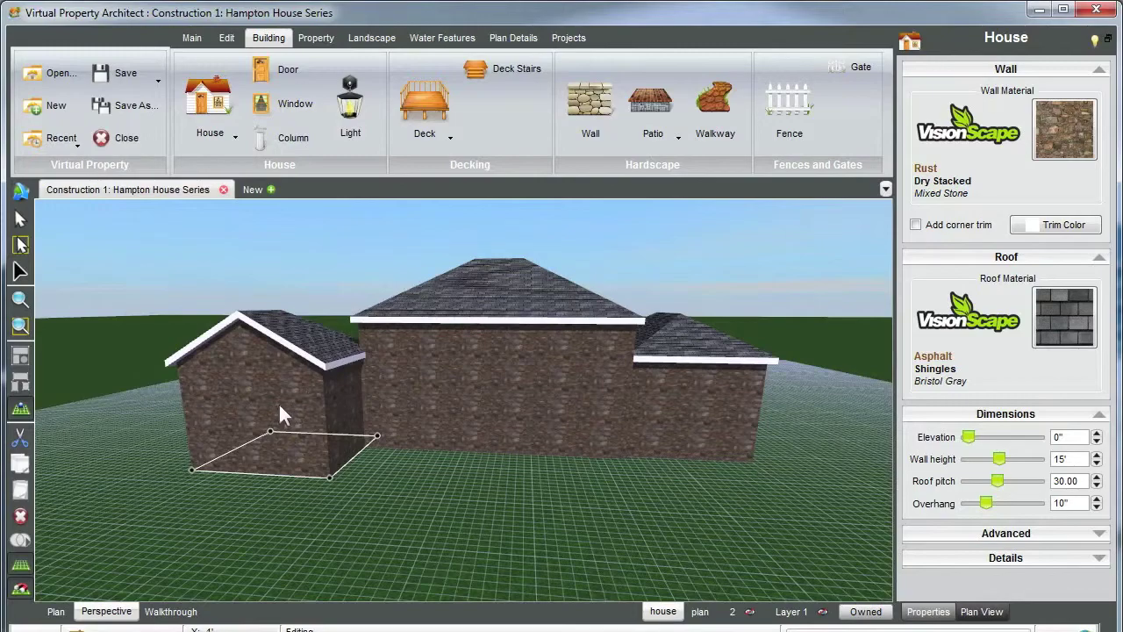
pyautogui.moveTo(279, 393); pyautogui.dragTo(377, 431)
# - Steepen the central block's roof pitch
pyautogui.click(716, 418)
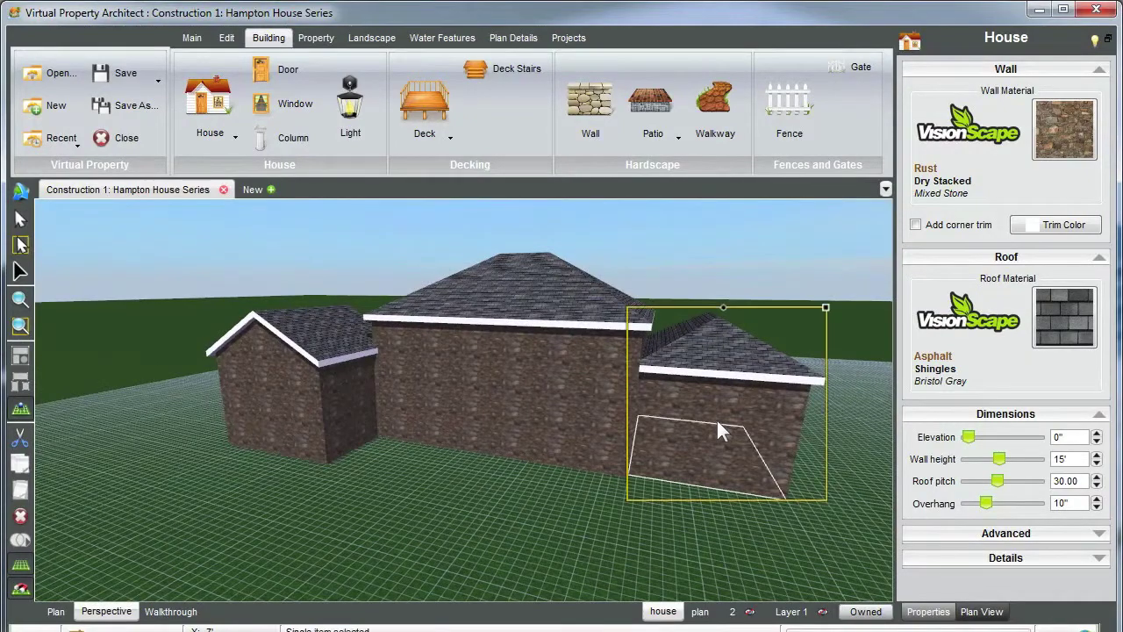
pyautogui.click(545, 339)
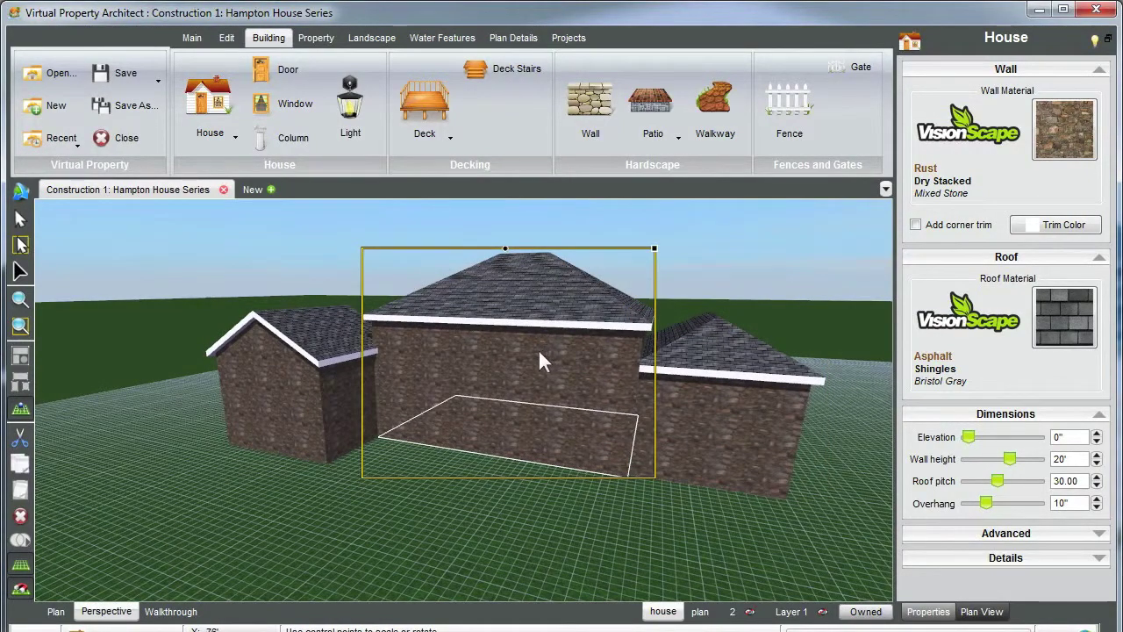
pyautogui.moveTo(519, 336)
pyautogui.mouseDown()
pyautogui.moveTo(541, 381)
pyautogui.moveTo(529, 375)
pyautogui.moveTo(534, 335)
pyautogui.mouseUp()
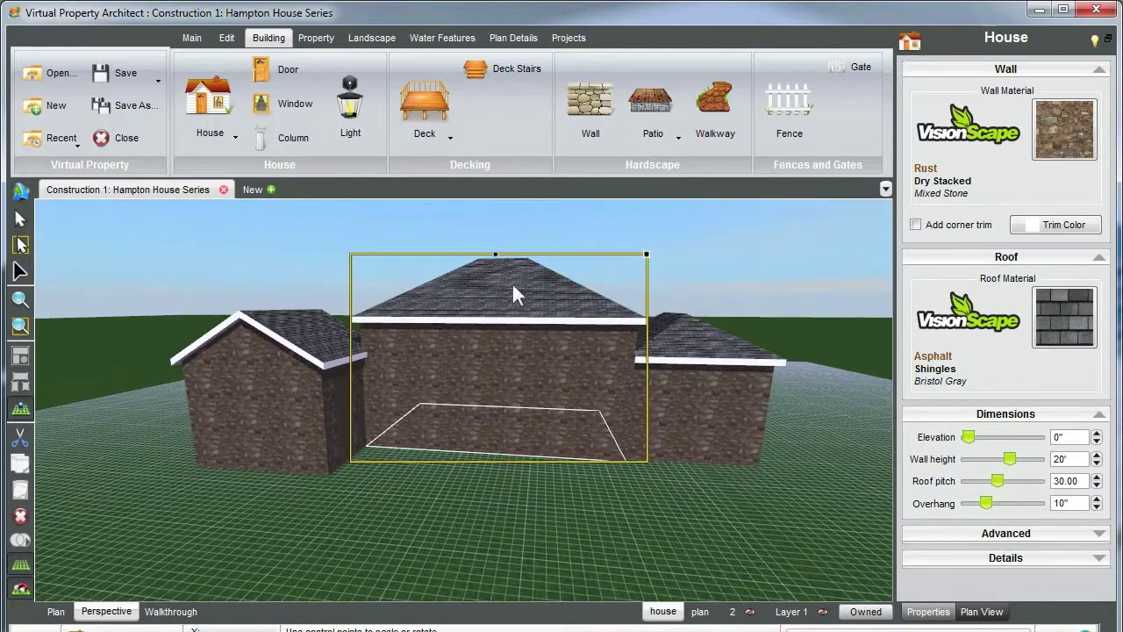
pyautogui.click(1095, 478)
pyautogui.click(699, 248)
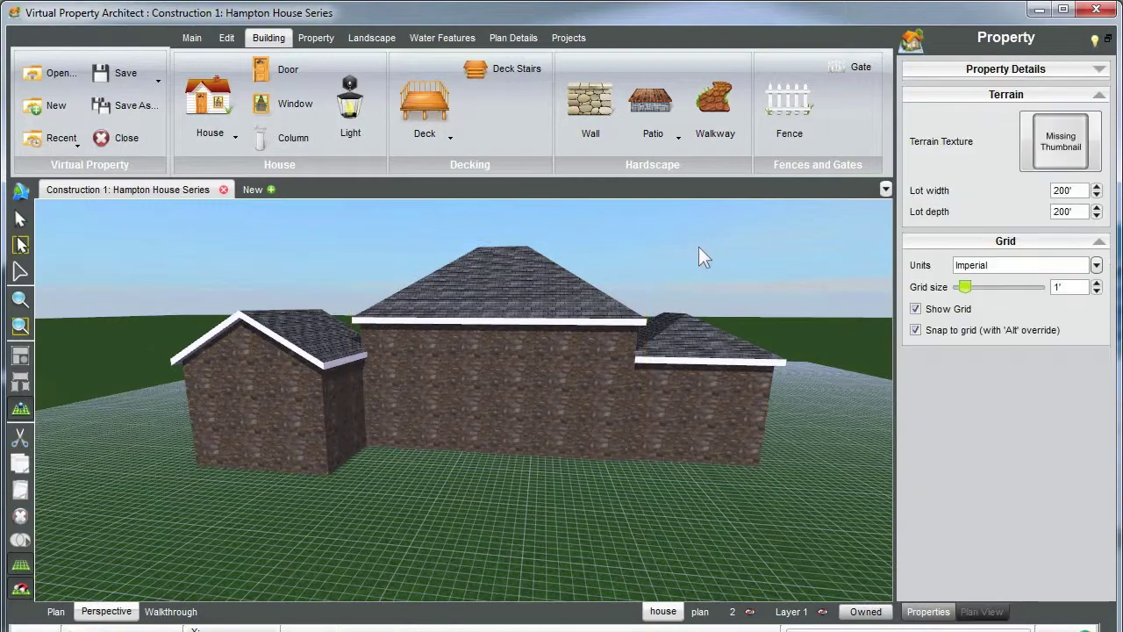
# - Give the right wing a gable-end roof instead of a hip
pyautogui.moveTo(709, 413); pyautogui.dragTo(704, 446)
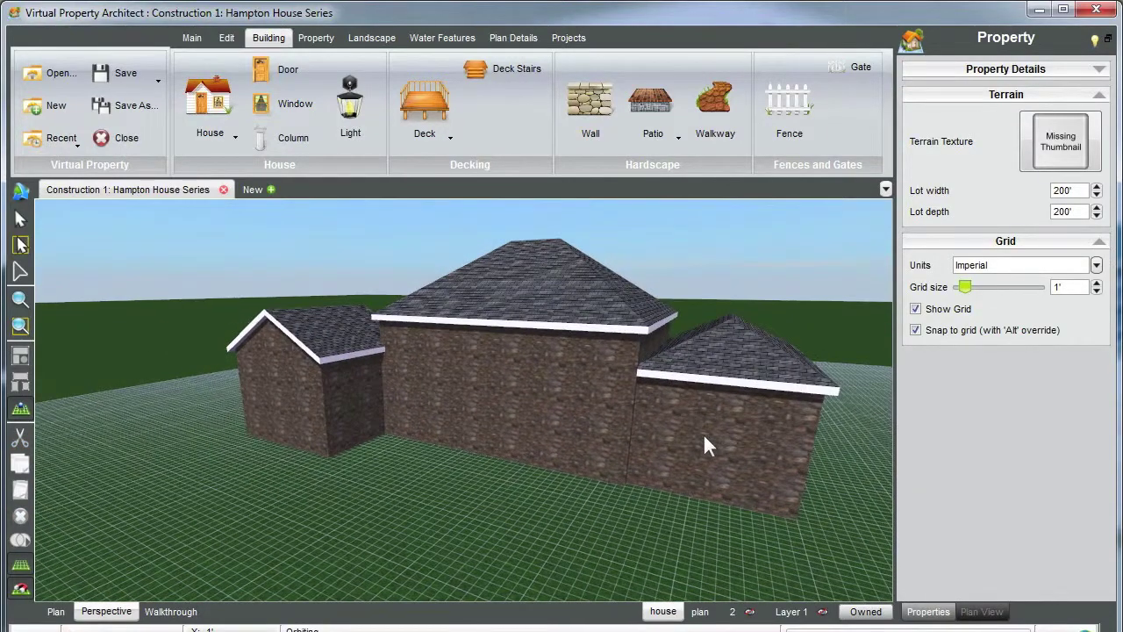
pyautogui.click(707, 446)
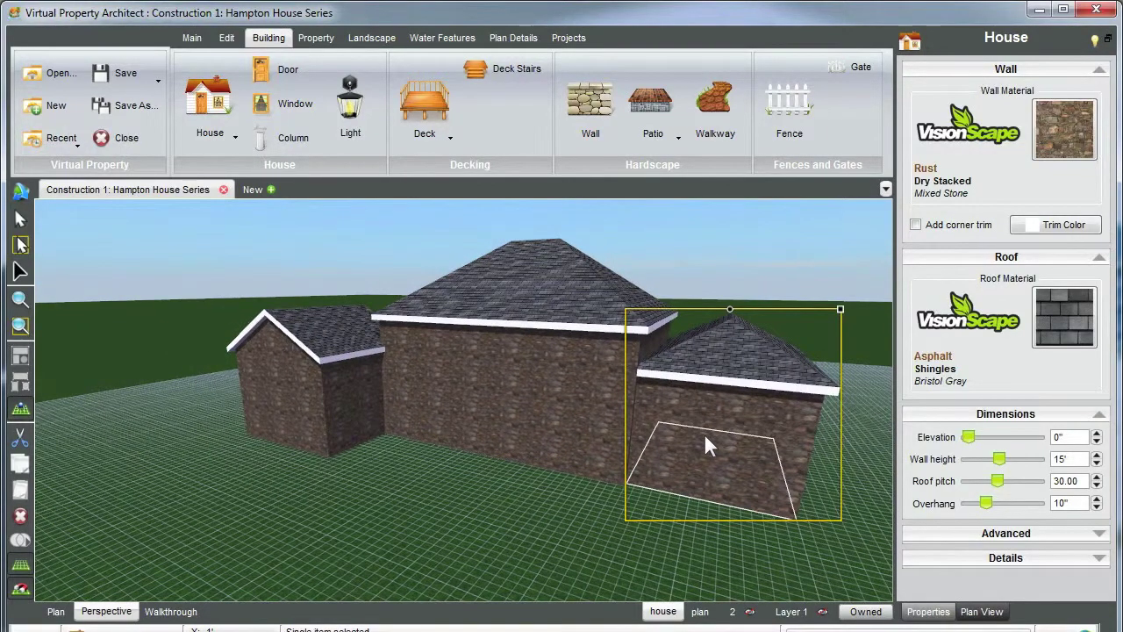
pyautogui.moveTo(706, 437); pyautogui.dragTo(502, 394)
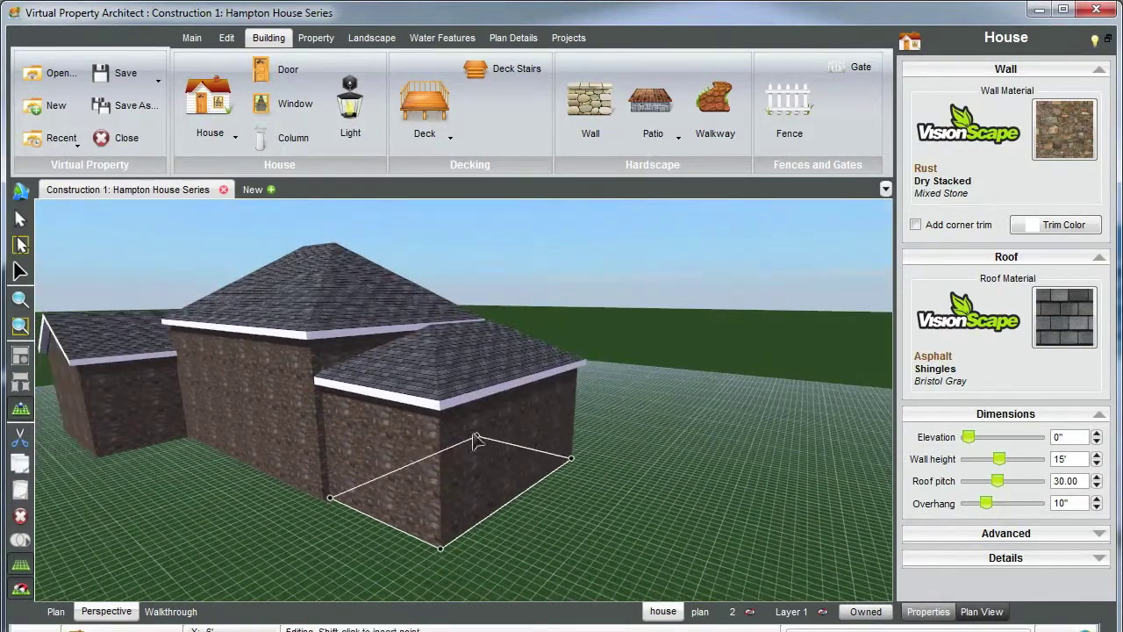
pyautogui.click(511, 401)
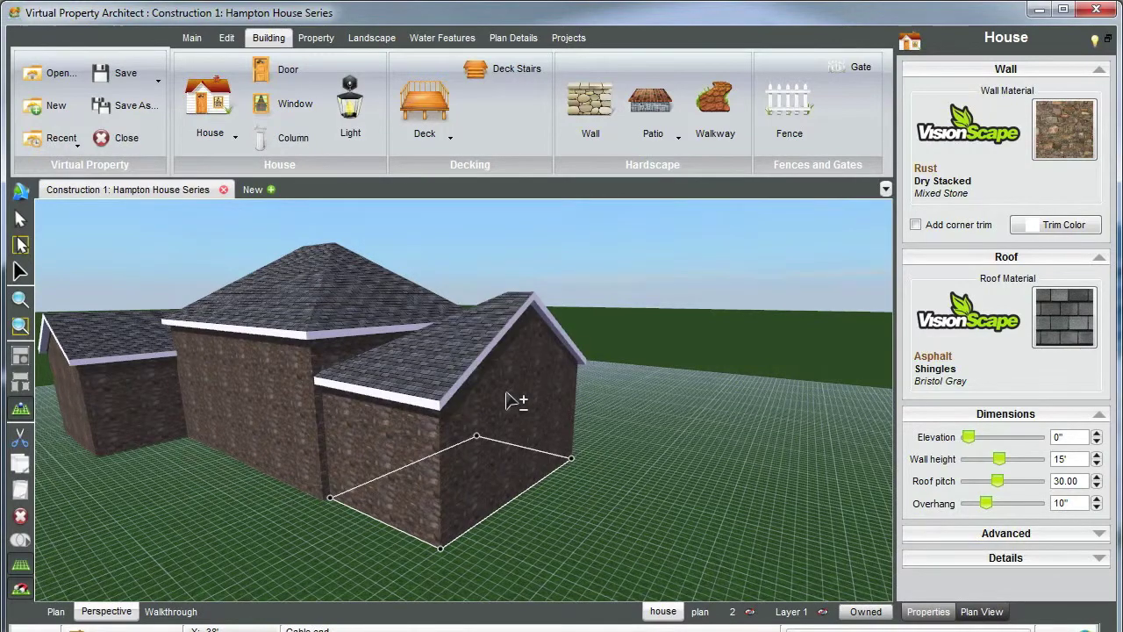
pyautogui.moveTo(514, 401); pyautogui.dragTo(445, 458)
# - Shift the gabled right wing, nudging it right and then sliding it left
pyautogui.click(461, 461)
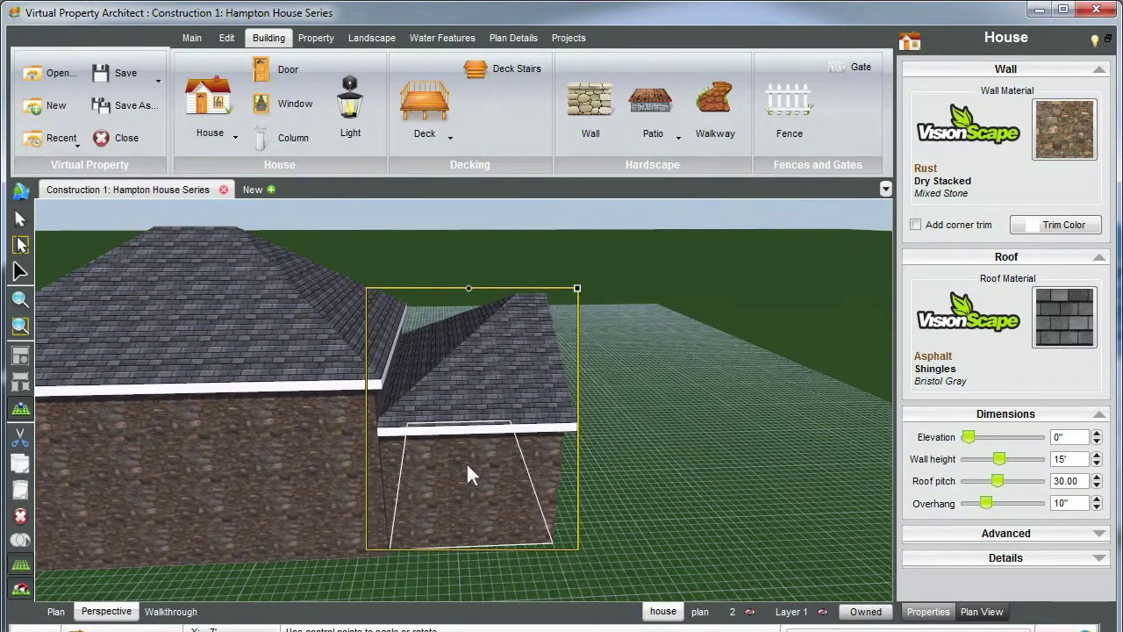
pyautogui.press('Right')
pyautogui.press('Right')
pyautogui.press('Right')
pyautogui.press('Right')
pyautogui.press('Right')
pyautogui.press('Right')
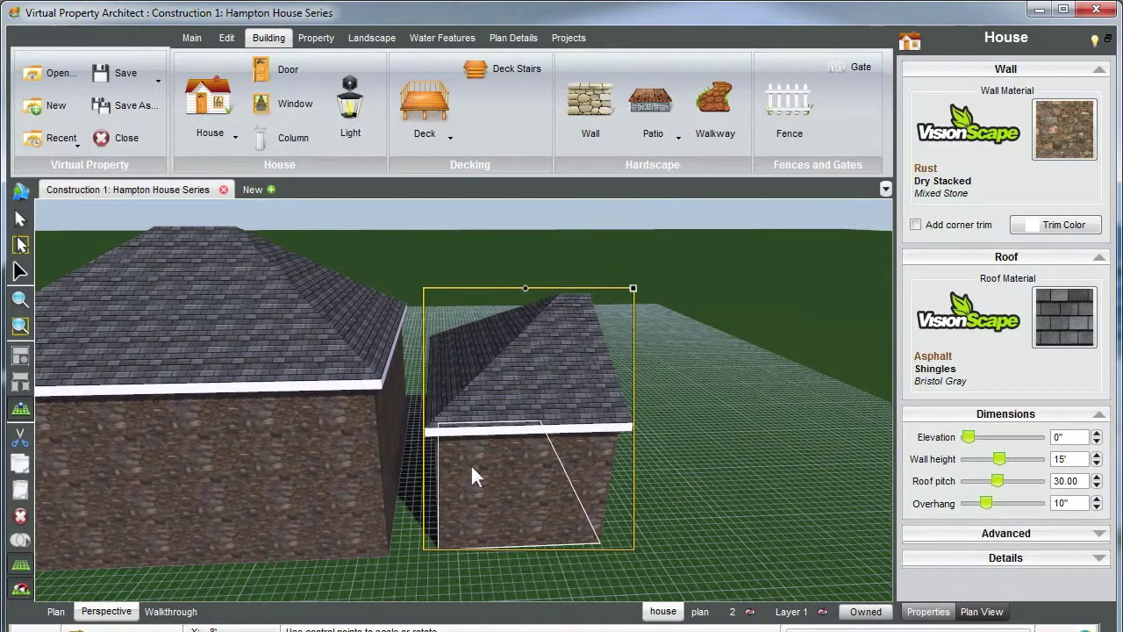
pyautogui.moveTo(526, 465); pyautogui.dragTo(455, 415)
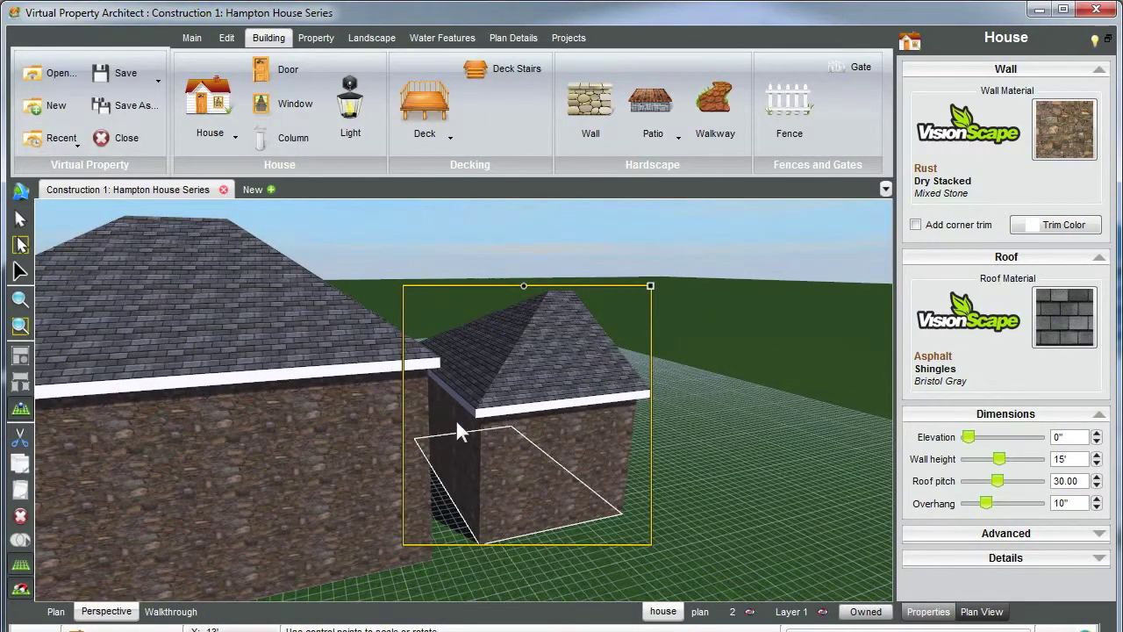
pyautogui.doubleClick(546, 456)
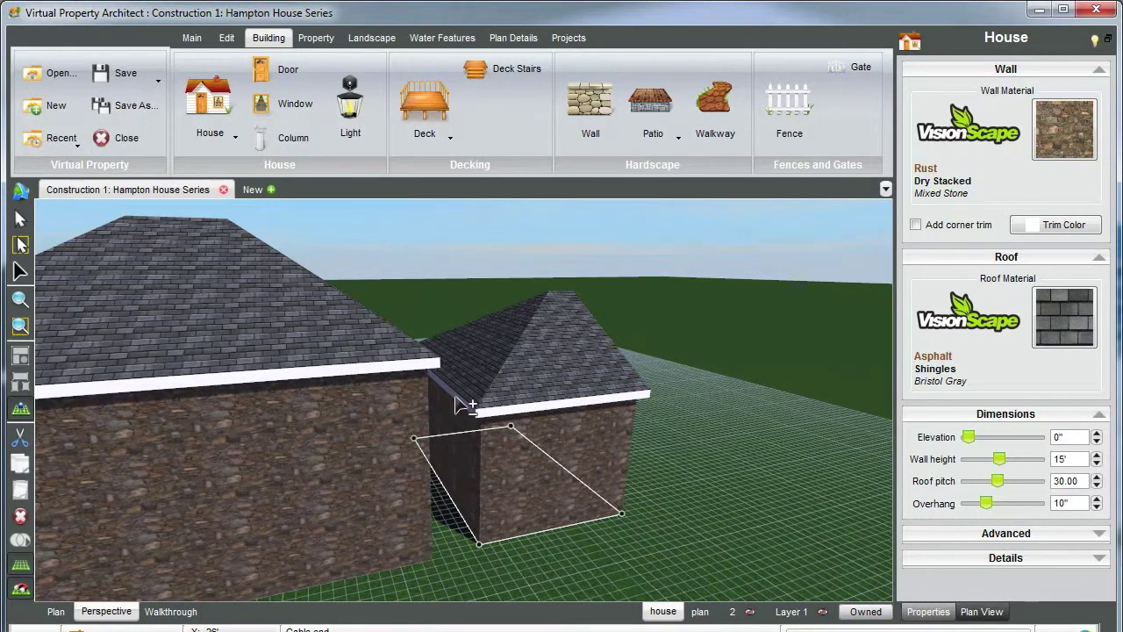
pyautogui.moveTo(537, 439); pyautogui.dragTo(506, 444)
pyautogui.click(506, 445)
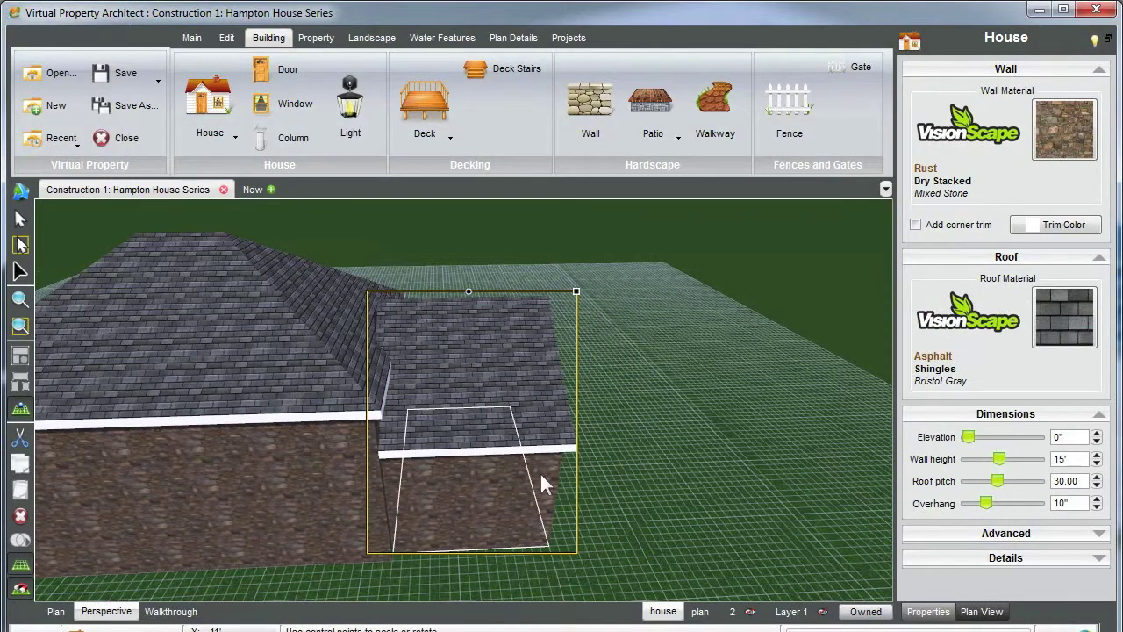
pyautogui.moveTo(542, 476); pyautogui.dragTo(382, 480)
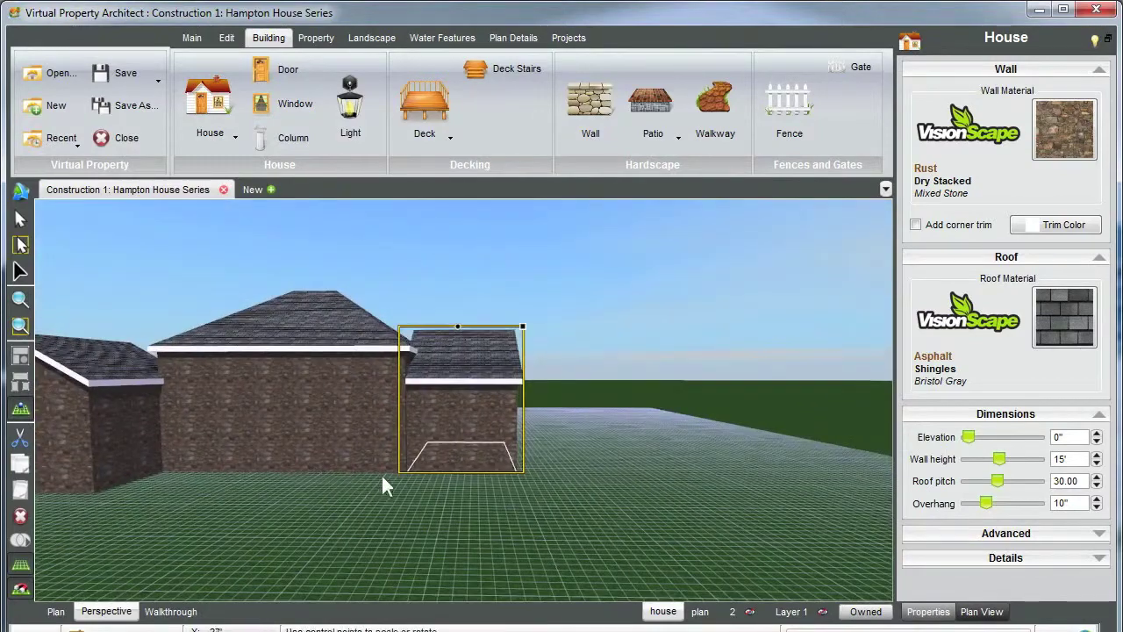
pyautogui.click(460, 248)
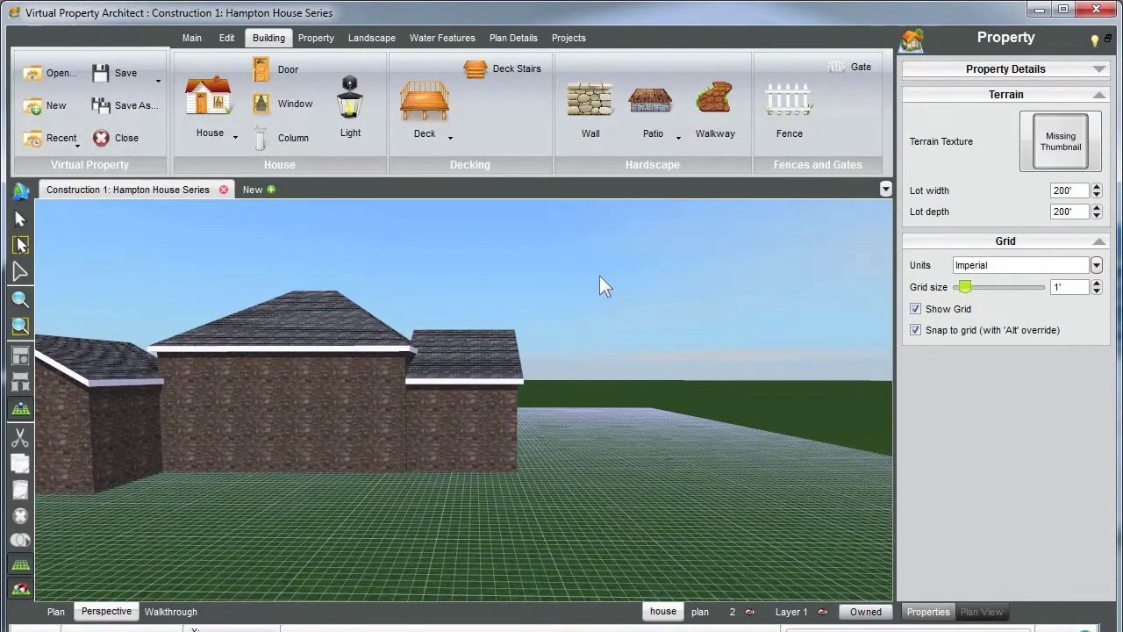
pyautogui.press('Left')
pyautogui.press('Left')
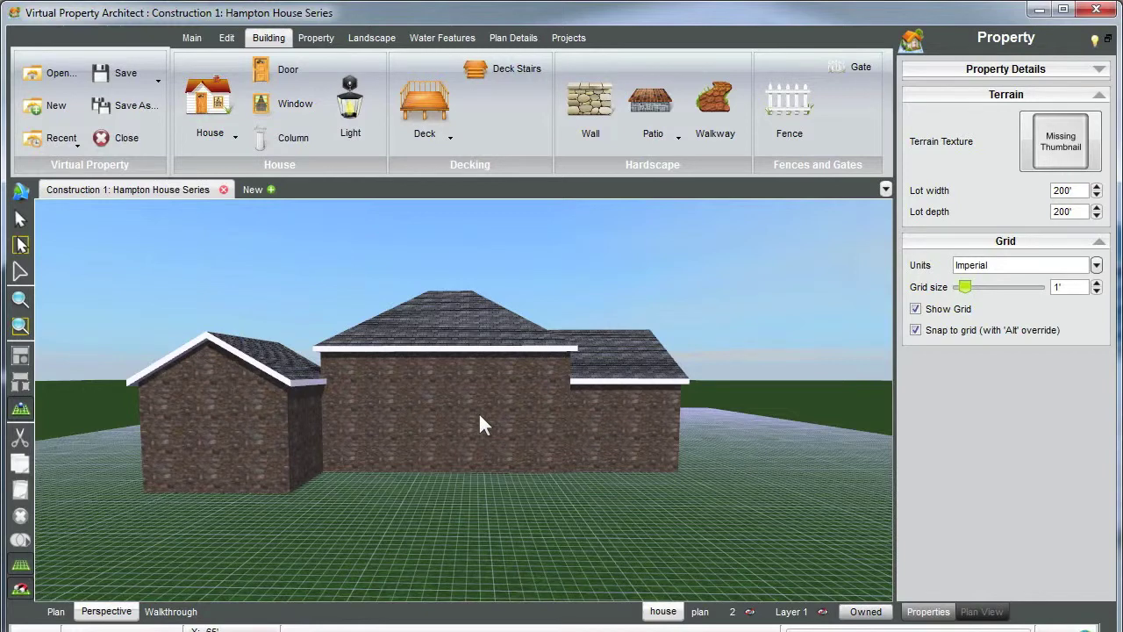
pyautogui.click(480, 416)
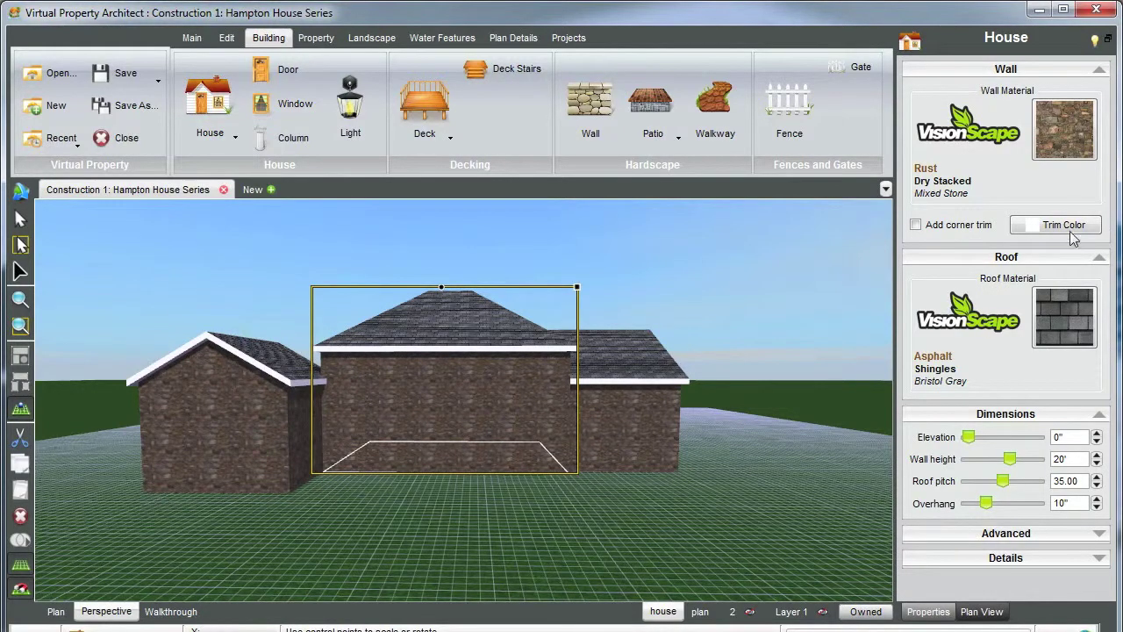
pyautogui.click(915, 225)
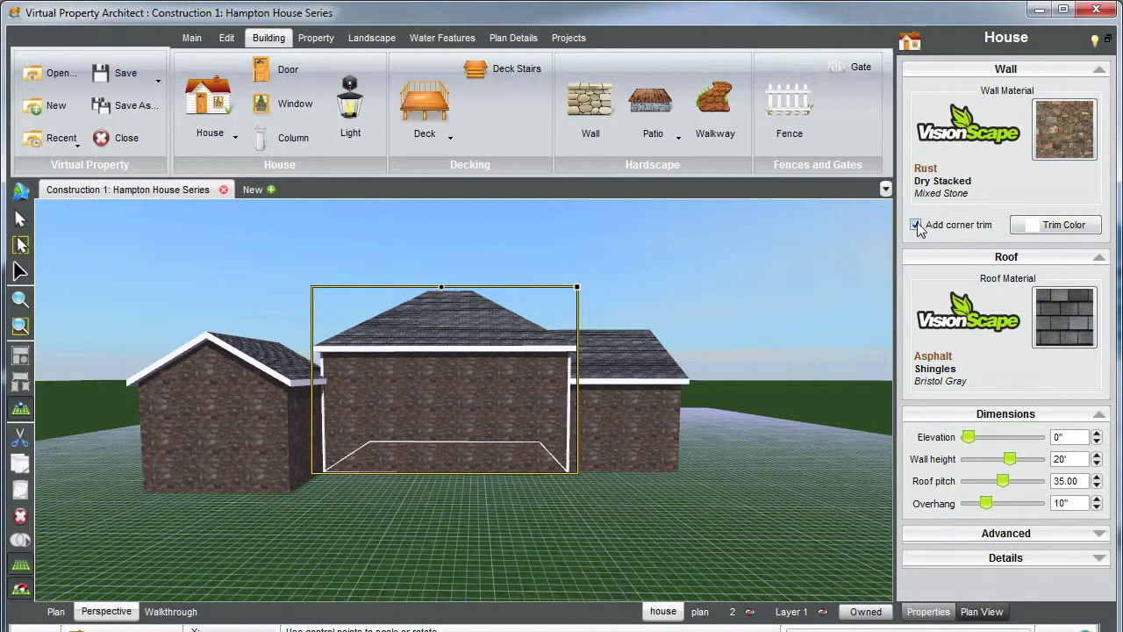
pyautogui.click(916, 226)
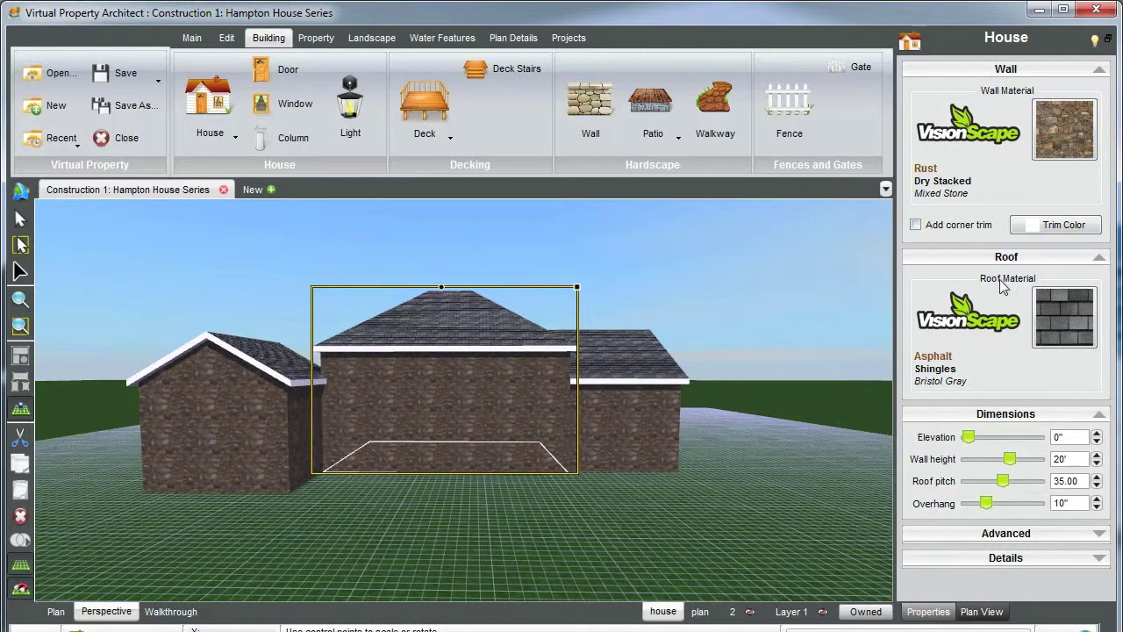
pyautogui.click(1065, 314)
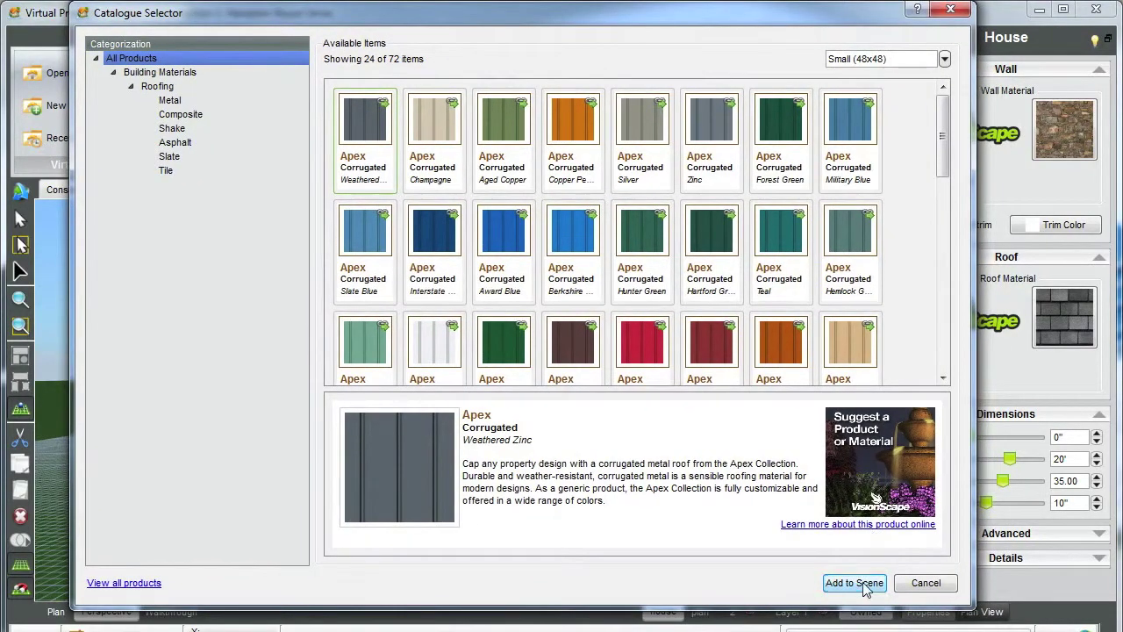
pyautogui.click(924, 585)
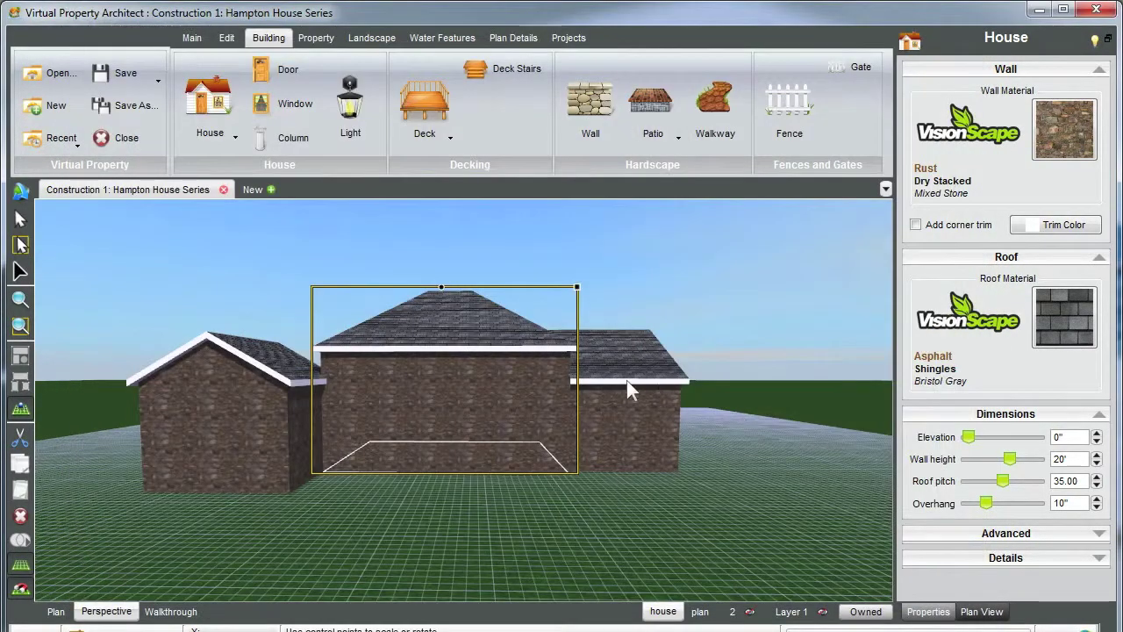
pyautogui.scroll(-1, 586, 403)
pyautogui.moveTo(576, 395); pyautogui.dragTo(574, 399, button='middle')
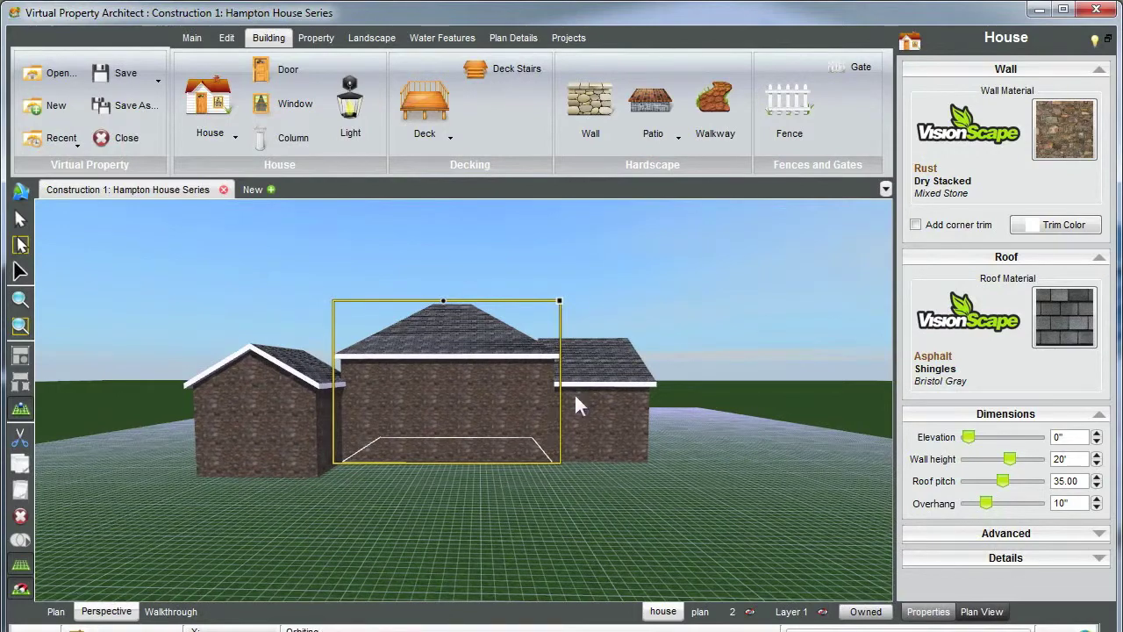
pyautogui.click(603, 252)
pyautogui.moveTo(603, 252); pyautogui.dragTo(335, 416, button='middle')
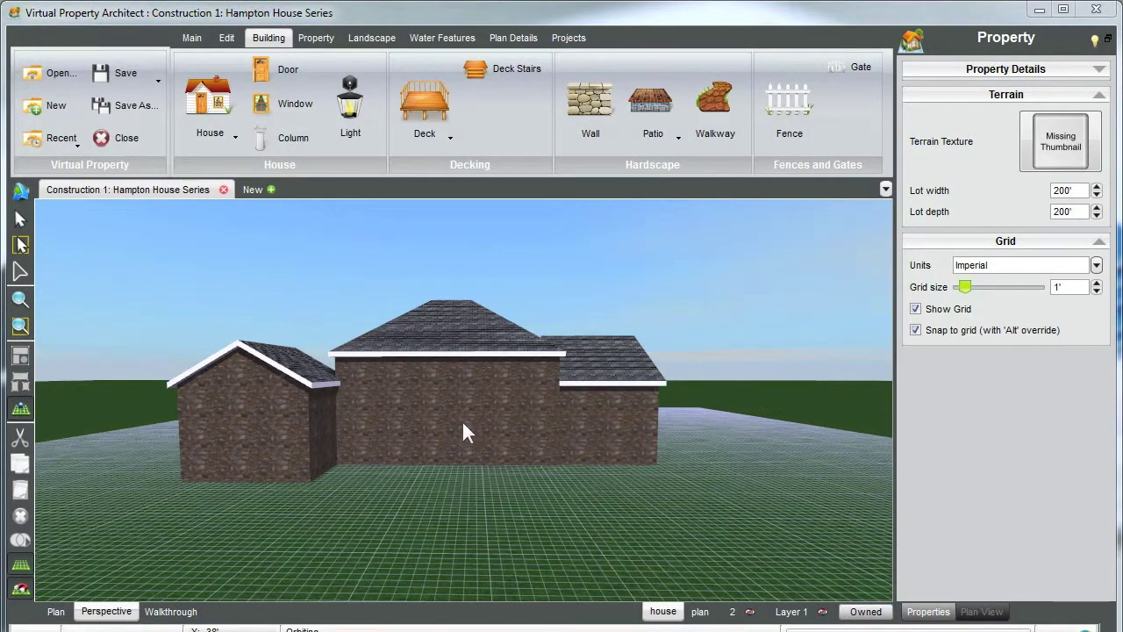
pyautogui.moveTo(464, 423)
pyautogui.mouseDown(button='middle')
pyautogui.moveTo(430, 447)
pyautogui.moveTo(454, 430)
pyautogui.mouseUp(button='middle')
# - Drag the right wing's left footprint edge outward to make it about 21' by 29'
pyautogui.click(579, 391)
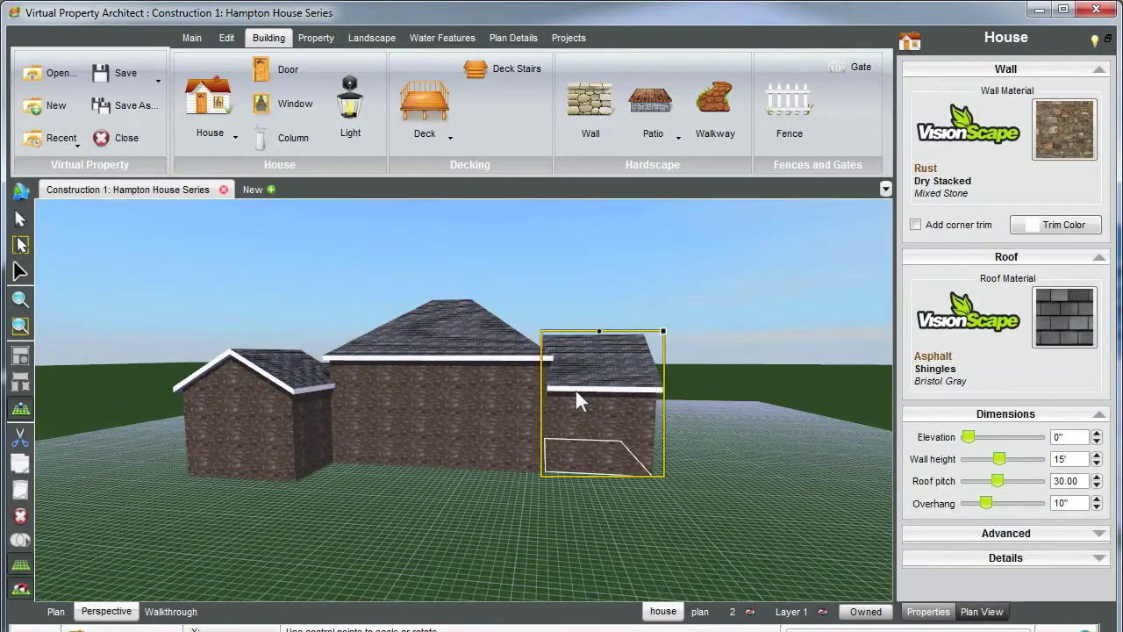
pyautogui.moveTo(575, 391); pyautogui.dragTo(487, 491, button='middle')
pyautogui.click(482, 495)
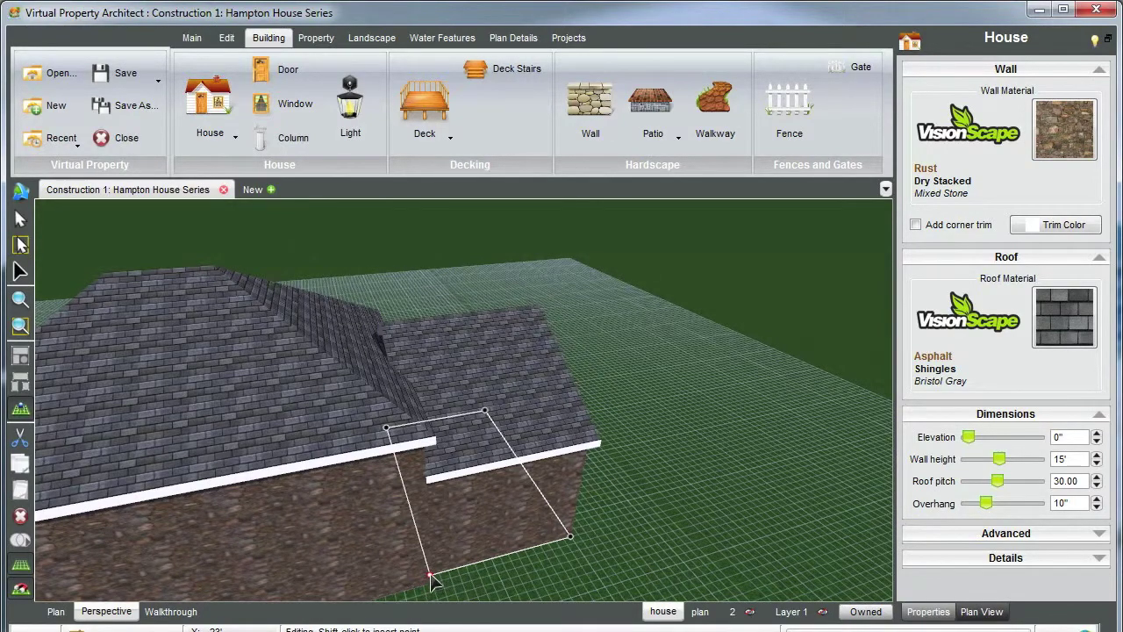
pyautogui.click(386, 429)
pyautogui.scroll(-2, 433, 483)
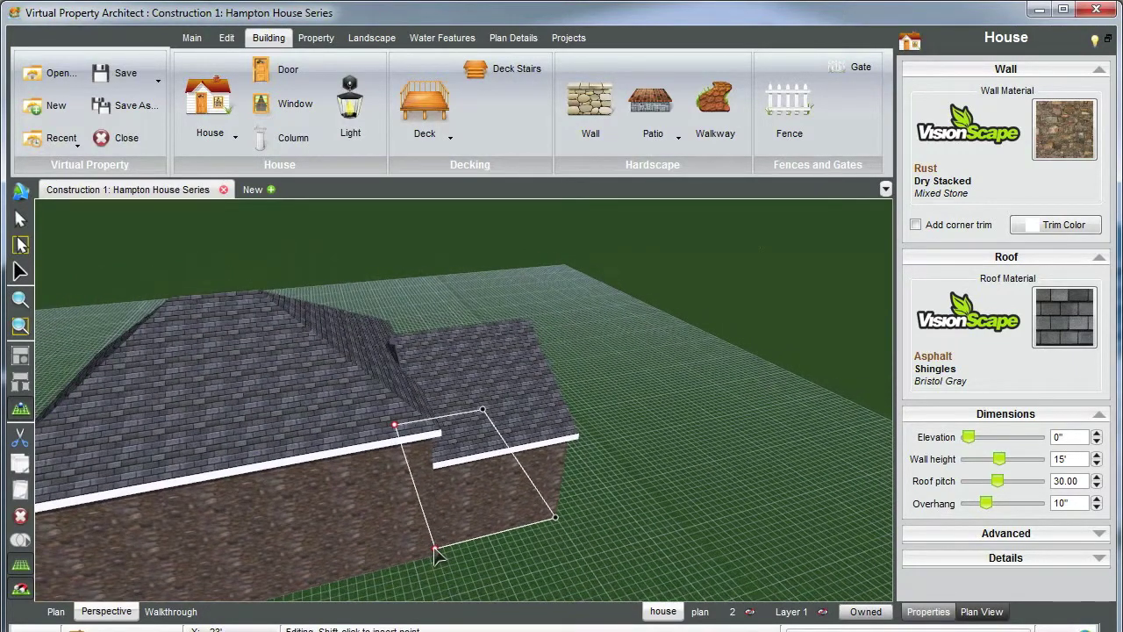
pyautogui.moveTo(429, 544); pyautogui.dragTo(404, 554)
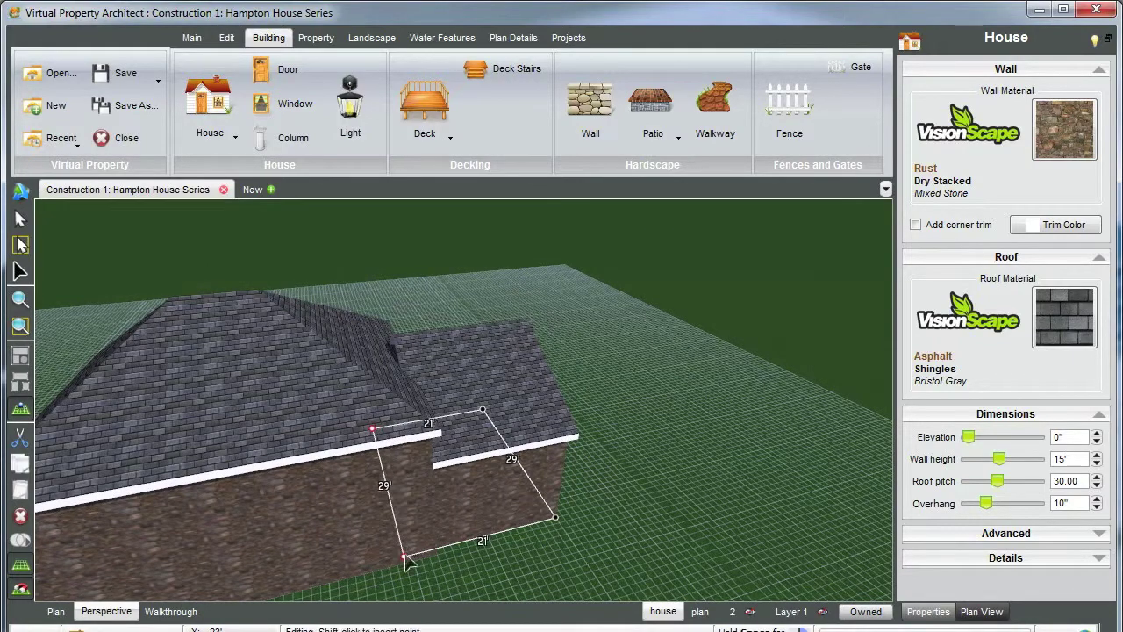
pyautogui.moveTo(387, 353); pyautogui.dragTo(339, 350, button='middle')
pyautogui.click(401, 263)
pyautogui.moveTo(401, 263); pyautogui.dragTo(413, 454, button='middle')
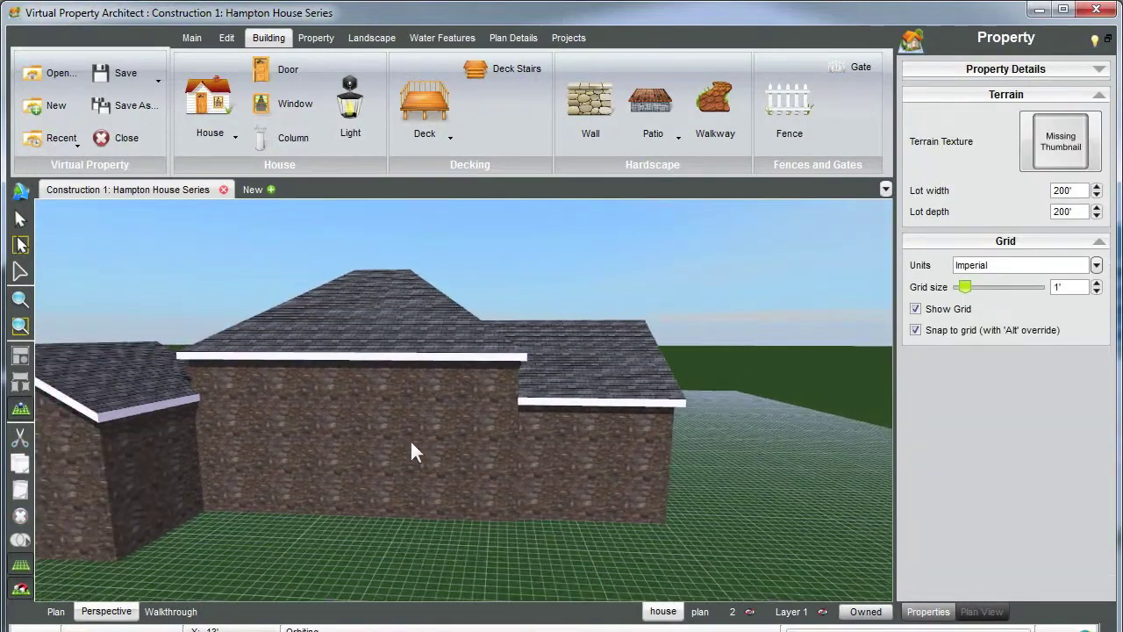
# - Move the small gabled section against the front centre of the main house
pyautogui.moveTo(411, 441); pyautogui.dragTo(477, 417, button='middle')
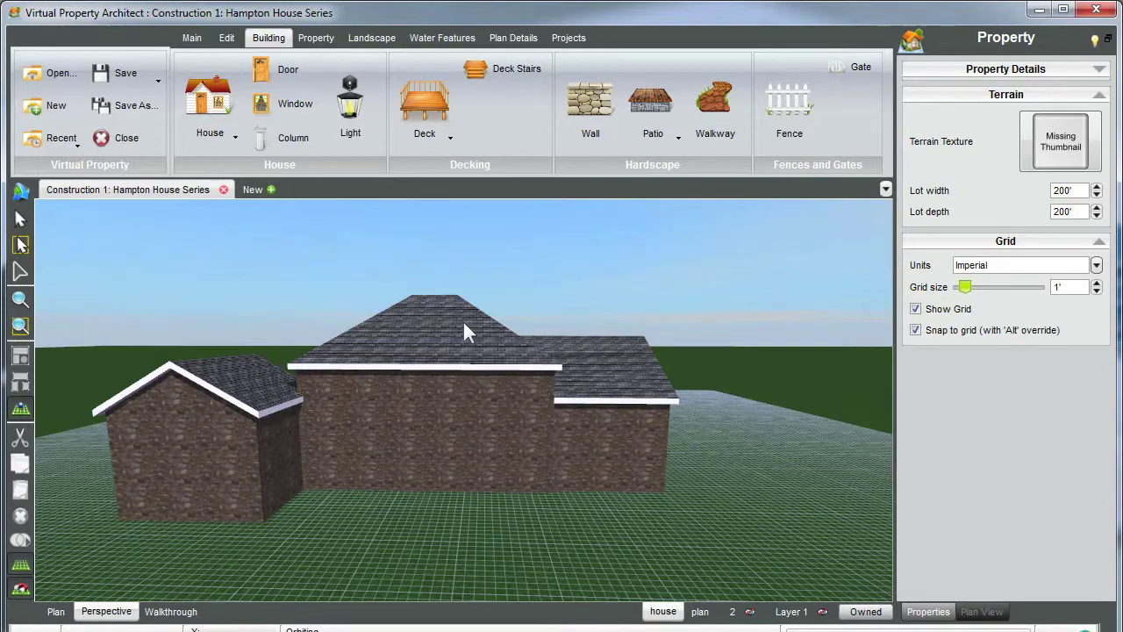
pyautogui.click(227, 457)
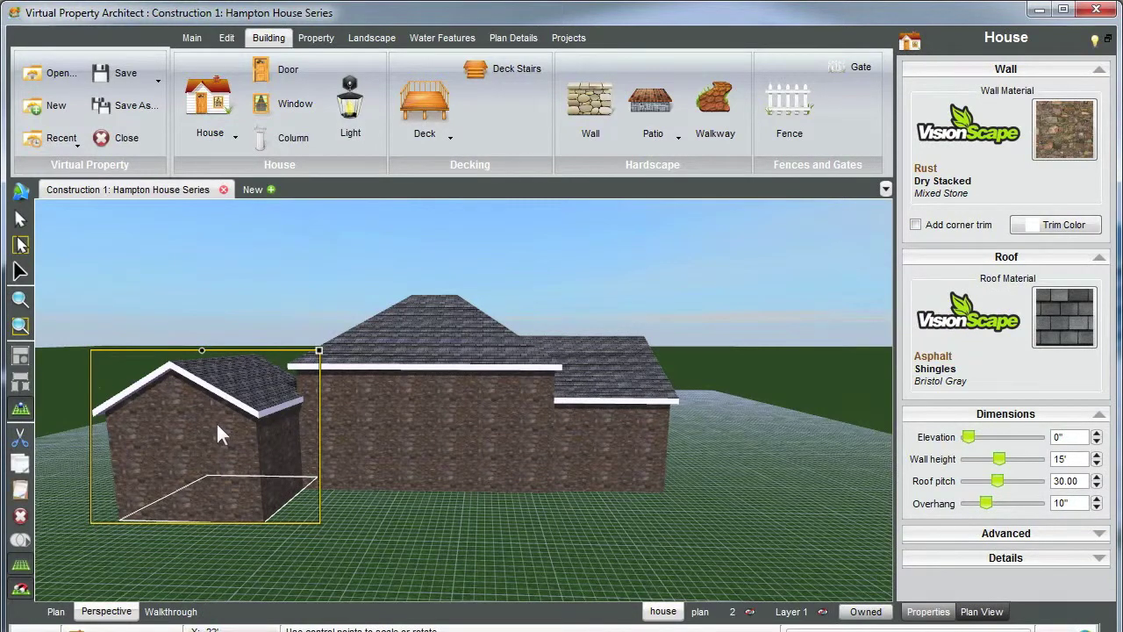
pyautogui.moveTo(215, 420); pyautogui.dragTo(477, 453)
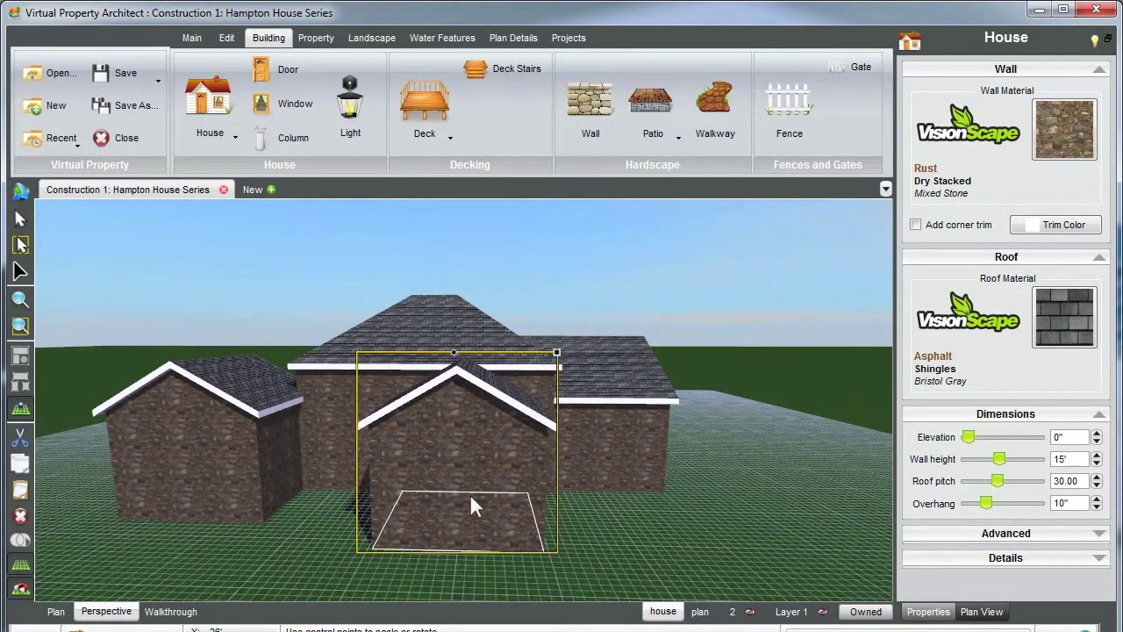
pyautogui.moveTo(471, 497); pyautogui.dragTo(484, 454)
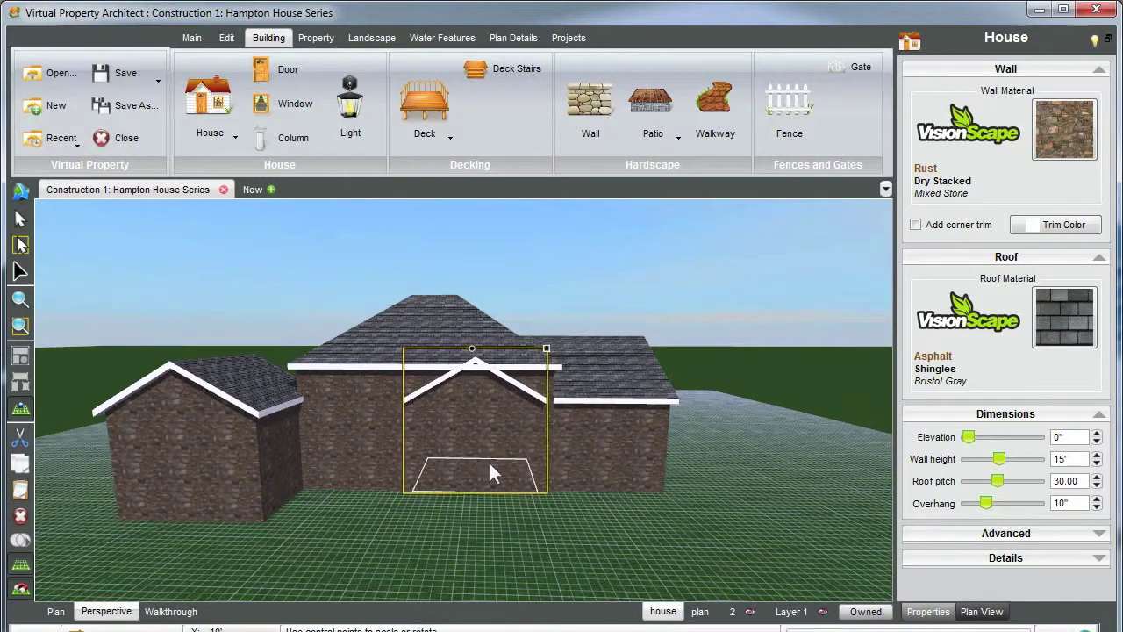
pyautogui.scroll(3, 490, 463)
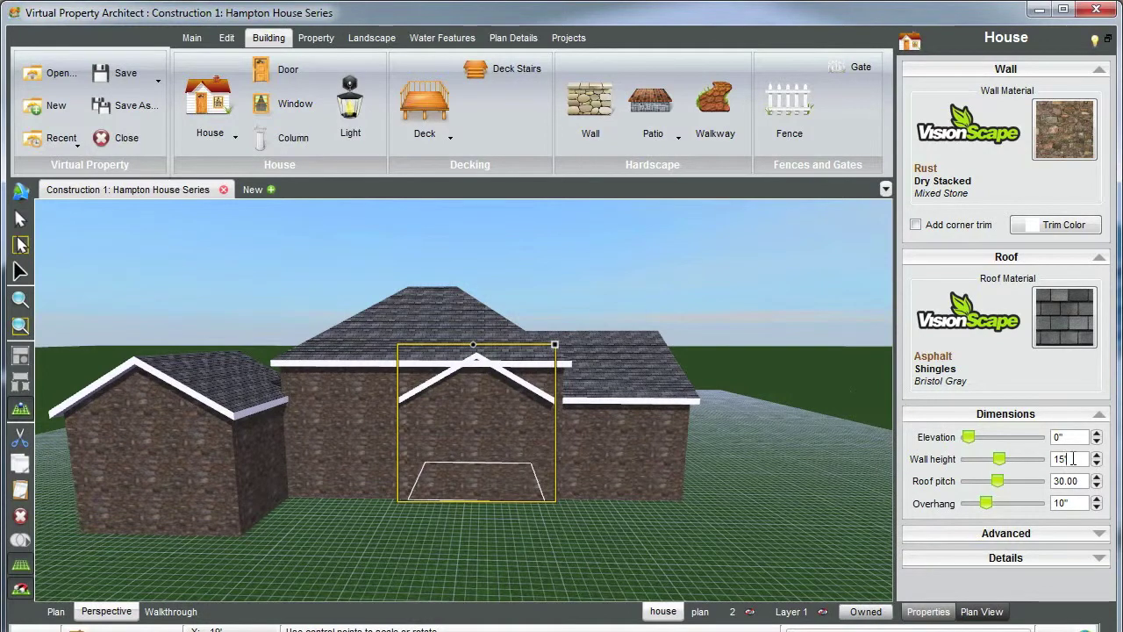
# - Set the gabled section's wall height to 20' and orbit to view the front gable
pyautogui.doubleClick(1072, 458)
pyautogui.write('20')
pyautogui.press('Return')
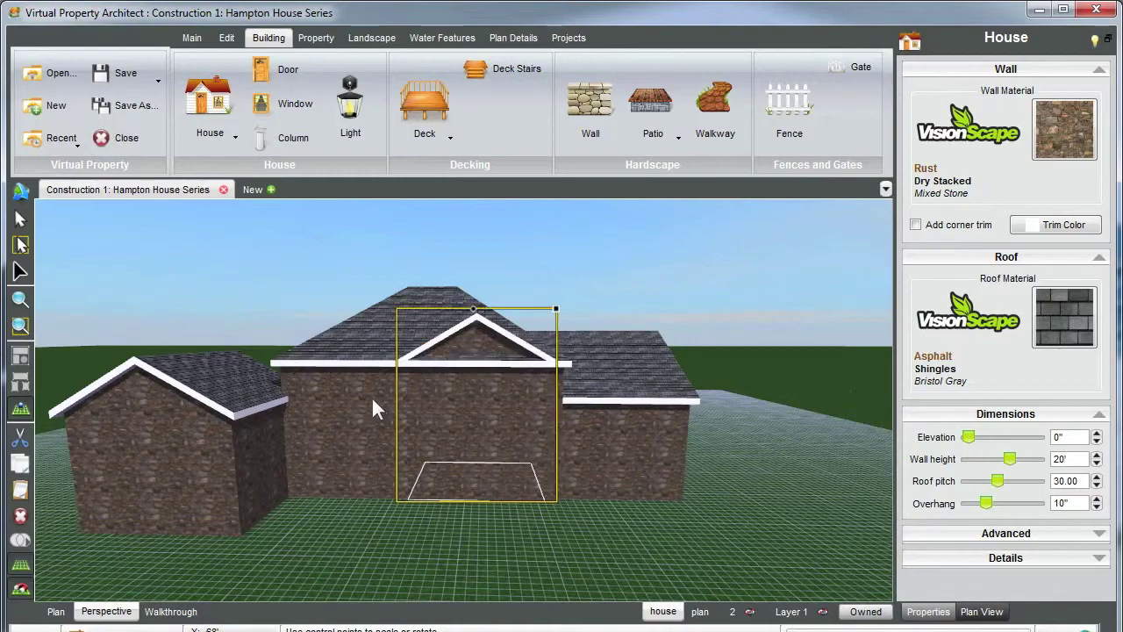
pyautogui.click(579, 254)
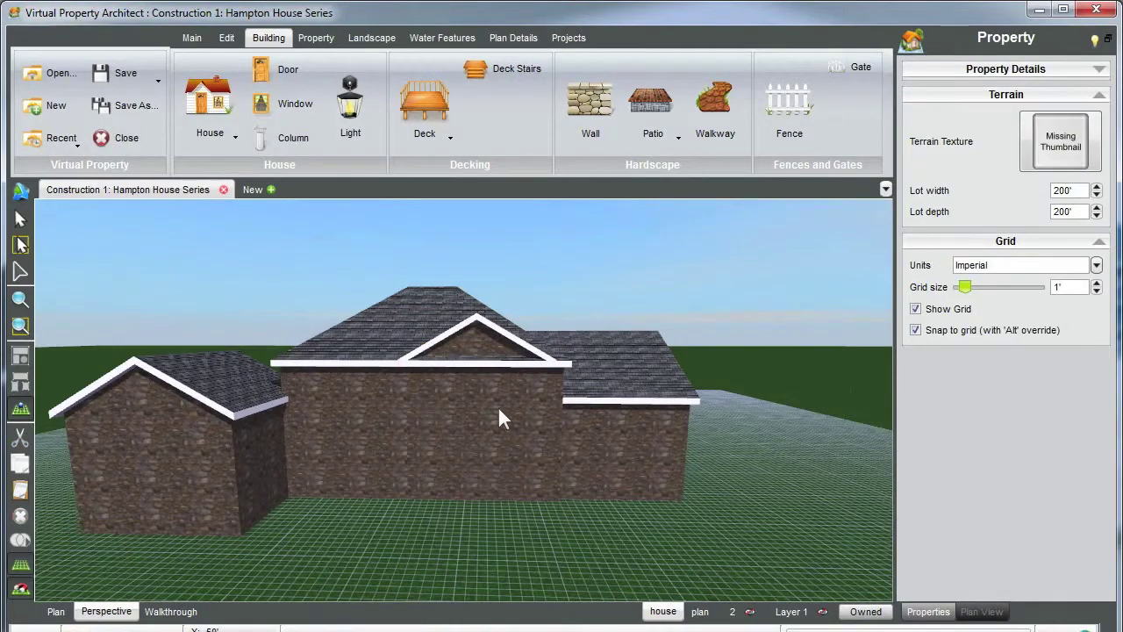
pyautogui.moveTo(499, 406); pyautogui.dragTo(437, 355)
pyautogui.moveTo(450, 384); pyautogui.dragTo(457, 404, button='middle')
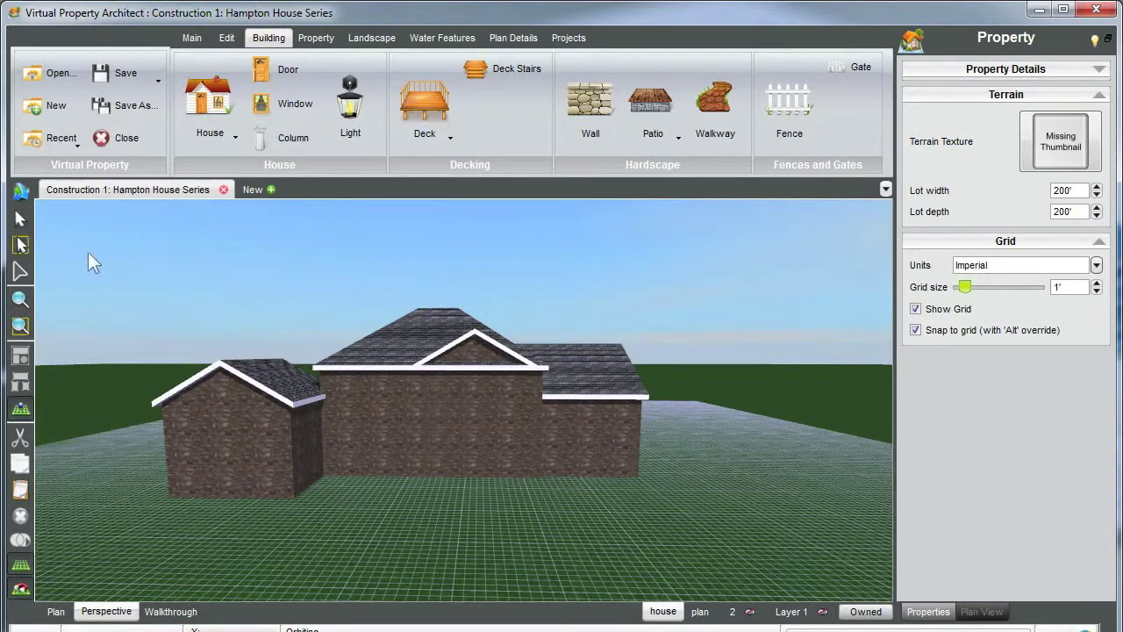
pyautogui.click(228, 38)
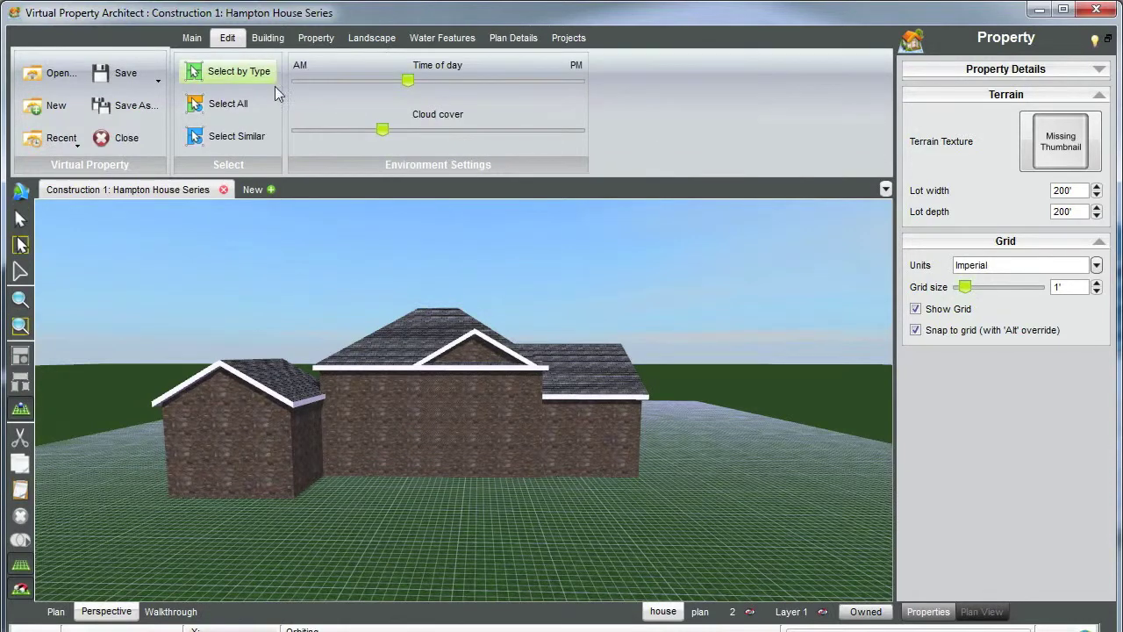
pyautogui.click(229, 105)
pyautogui.moveTo(469, 410)
pyautogui.mouseDown(button='middle')
pyautogui.moveTo(474, 474)
pyautogui.moveTo(476, 410)
pyautogui.moveTo(466, 404)
pyautogui.moveTo(465, 419)
pyautogui.mouseUp(button='middle')
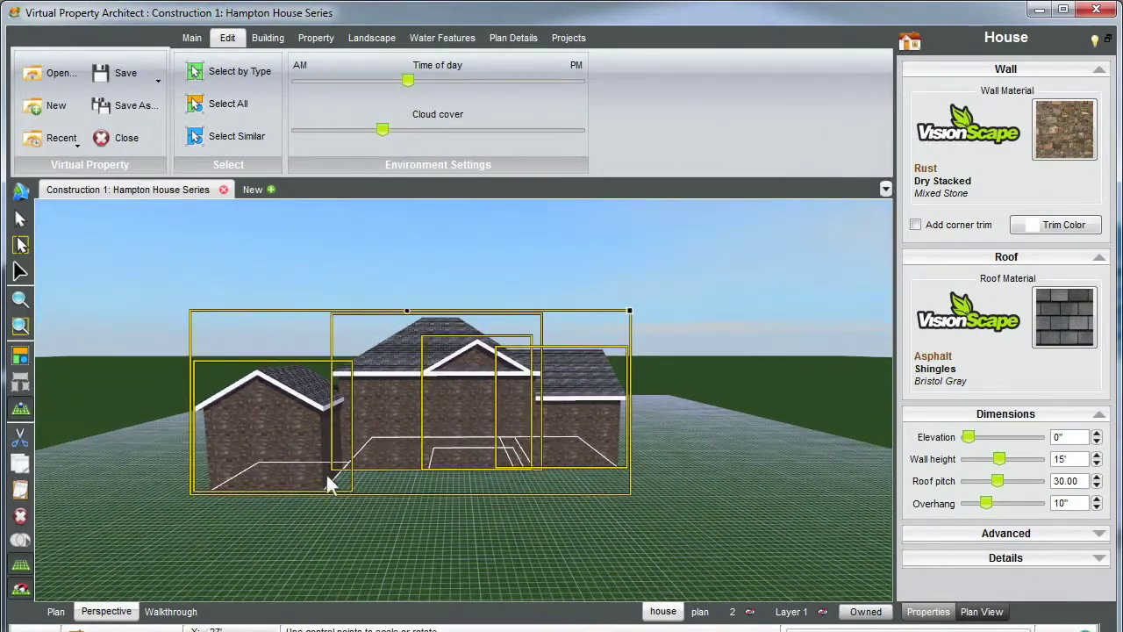
pyautogui.click(24, 358)
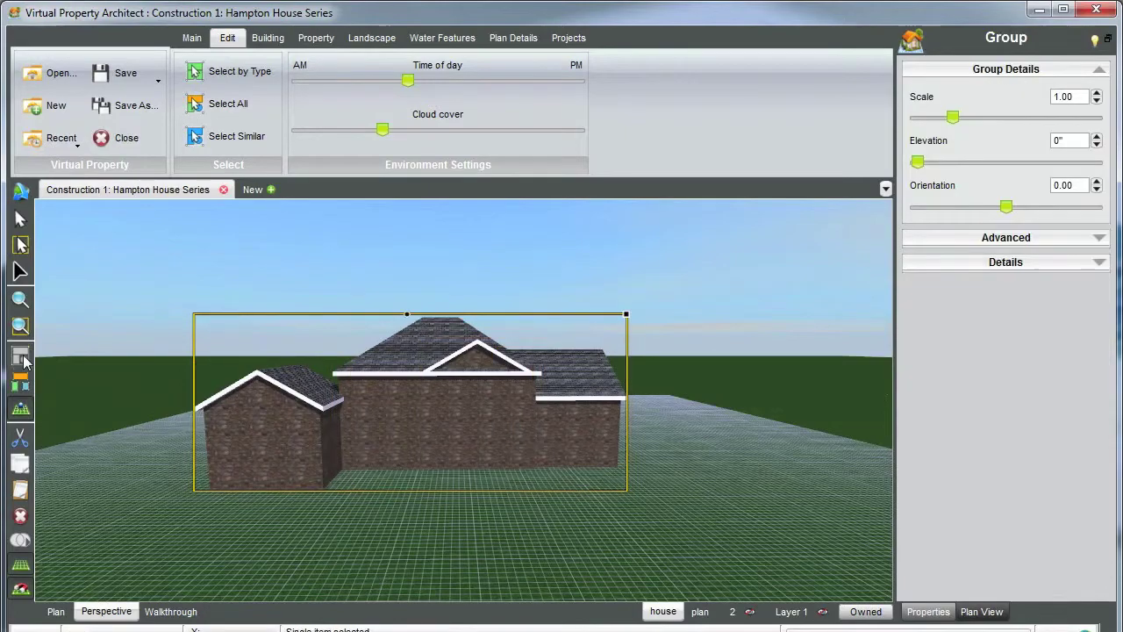
pyautogui.moveTo(446, 396)
pyautogui.mouseDown(button='middle')
pyautogui.moveTo(406, 428)
pyautogui.moveTo(465, 426)
pyautogui.moveTo(425, 404)
pyautogui.mouseUp(button='middle')
pyautogui.scroll(1, 439, 415)
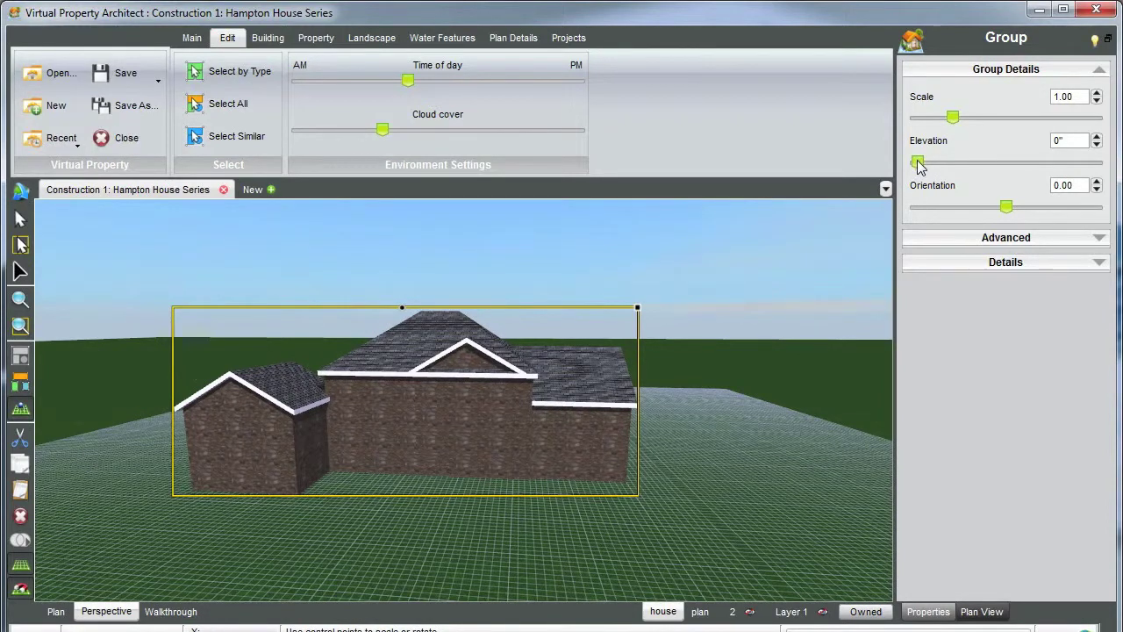
pyautogui.moveTo(917, 163)
pyautogui.mouseDown()
pyautogui.moveTo(955, 165)
pyautogui.moveTo(917, 162)
pyautogui.mouseUp()
pyautogui.click(953, 240)
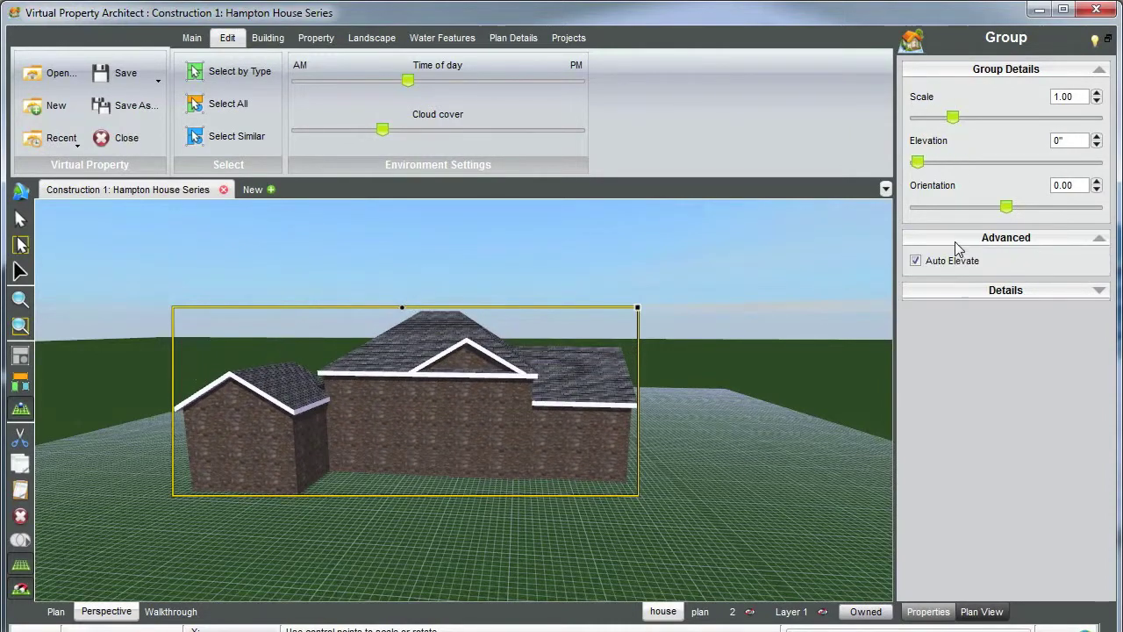
pyautogui.click(954, 238)
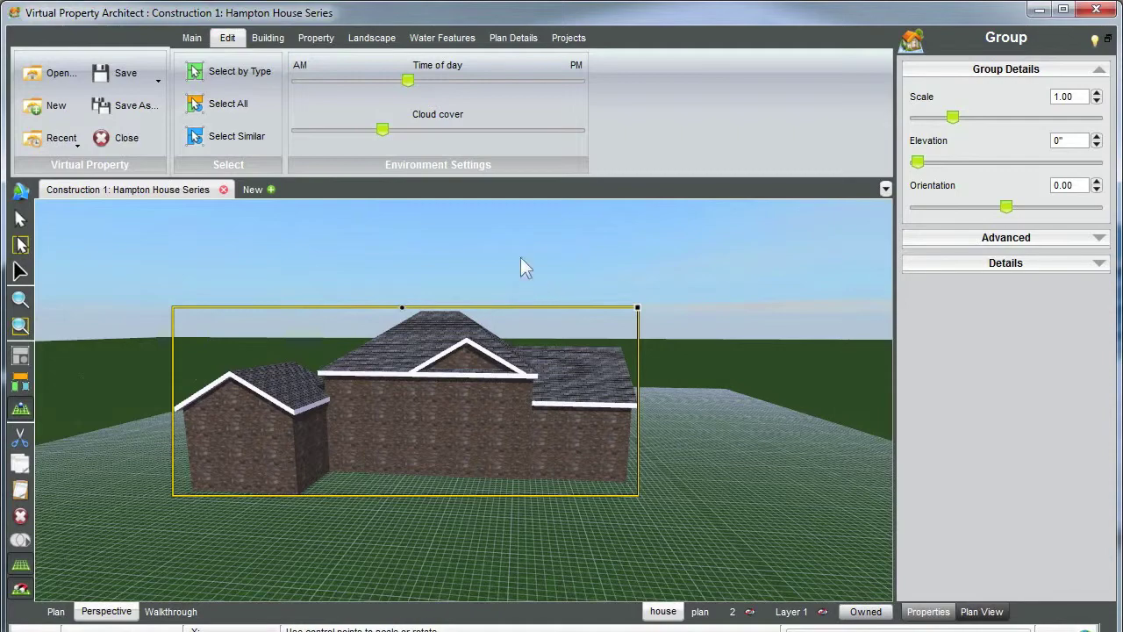
pyautogui.click(21, 385)
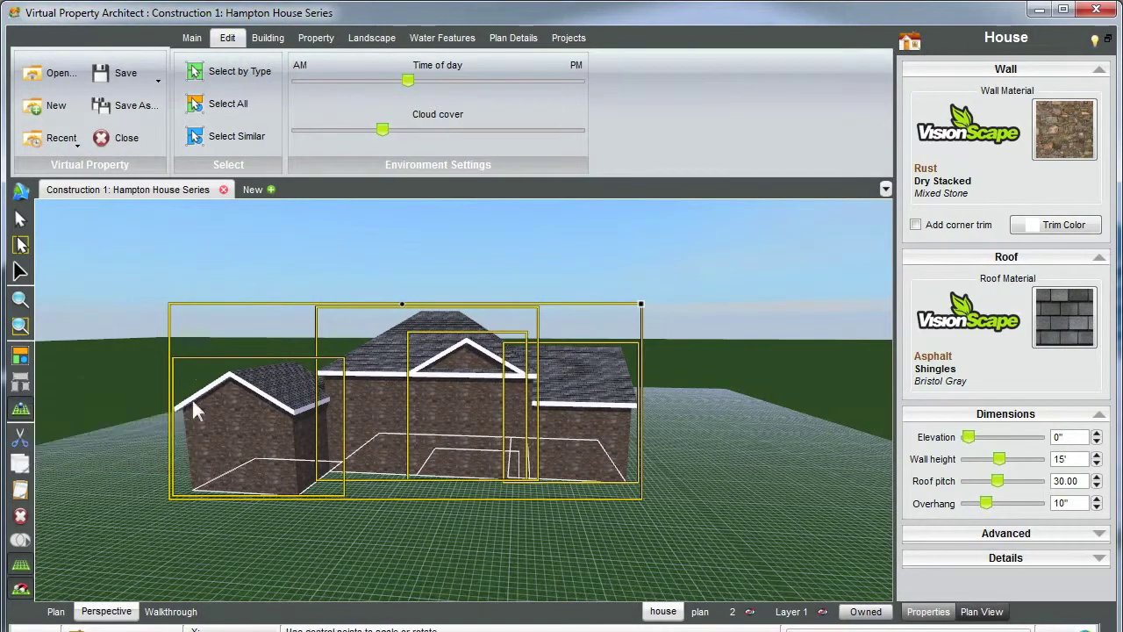
pyautogui.click(430, 254)
pyautogui.moveTo(402, 380); pyautogui.dragTo(432, 419)
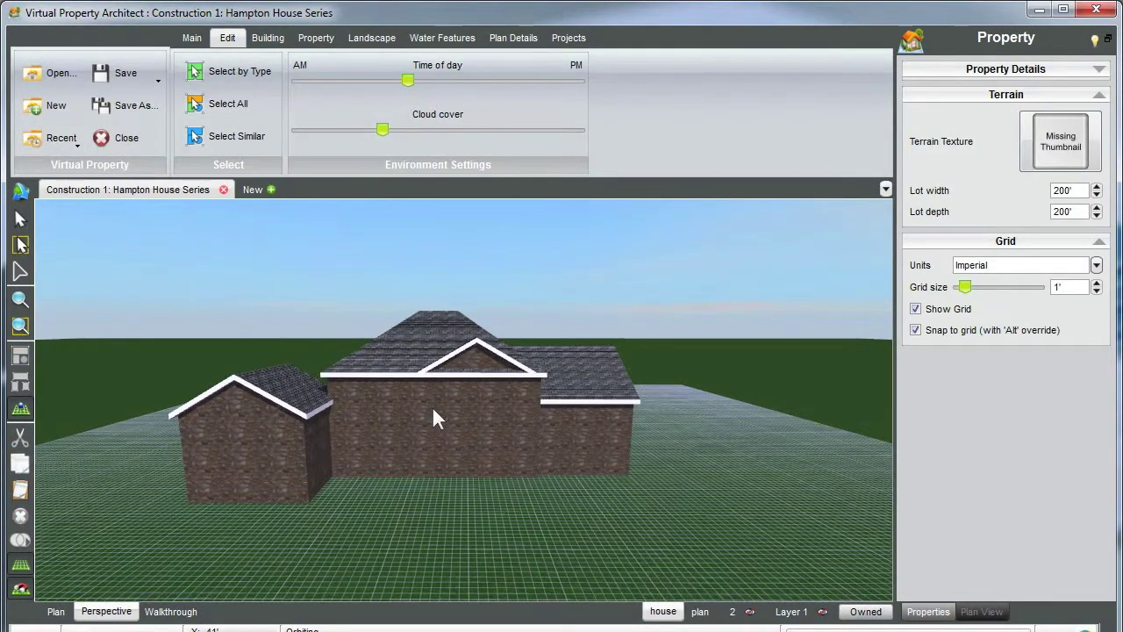
# - Create and upload a screenshot of the house named 'Screen Shot Prgress One'
pyautogui.moveTo(422, 455)
pyautogui.mouseDown()
pyautogui.moveTo(396, 449)
pyautogui.moveTo(419, 427)
pyautogui.moveTo(414, 443)
pyautogui.mouseUp()
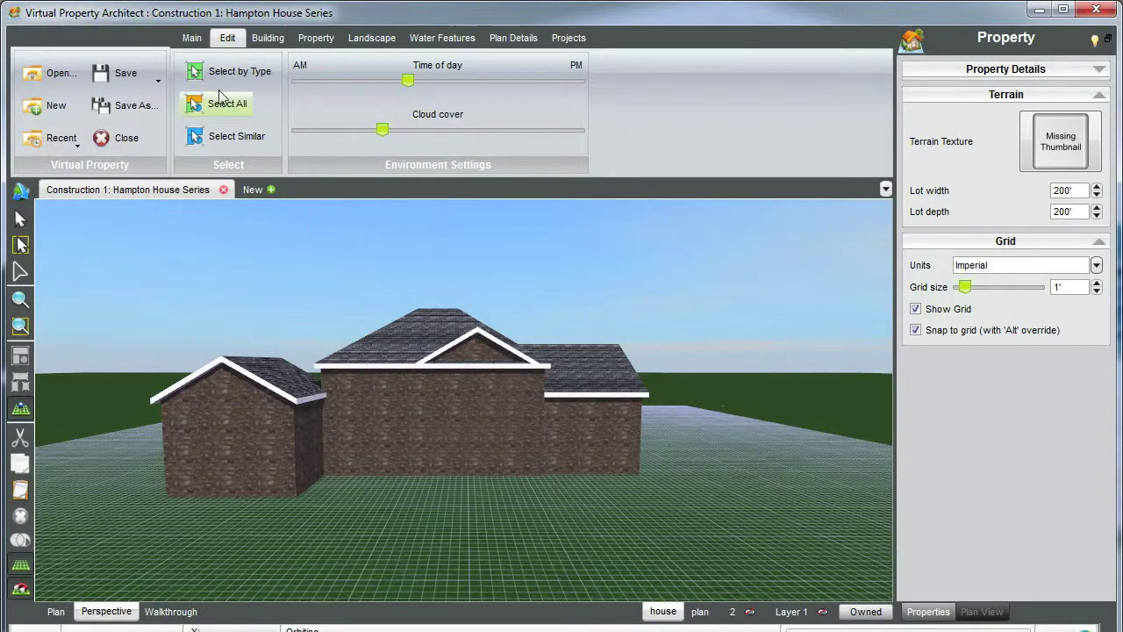
pyautogui.click(193, 39)
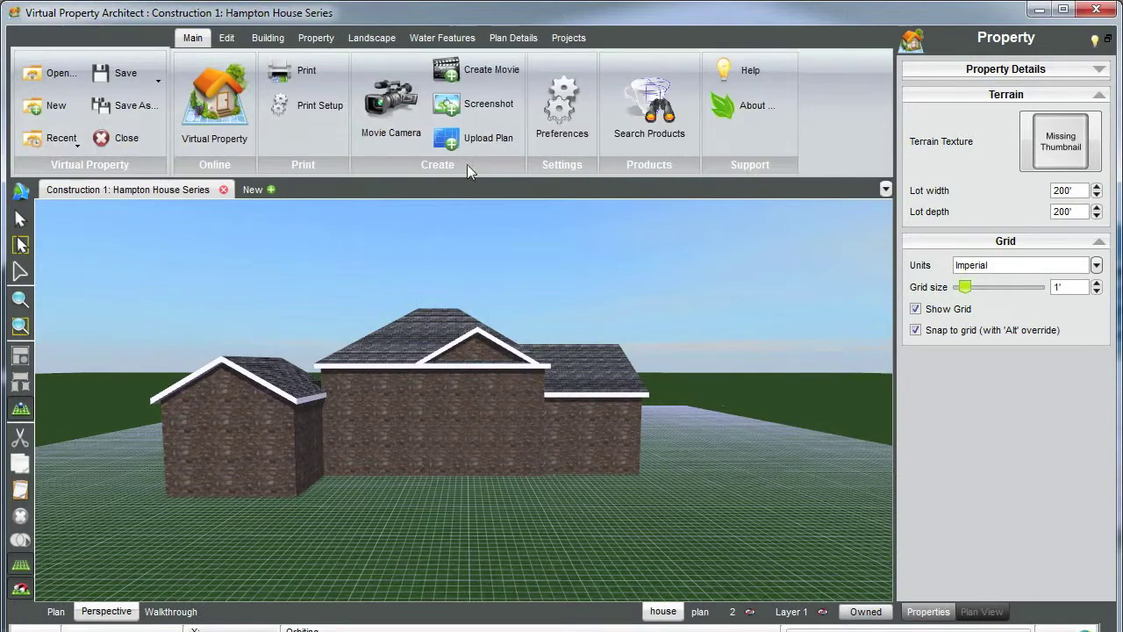
pyautogui.click(480, 107)
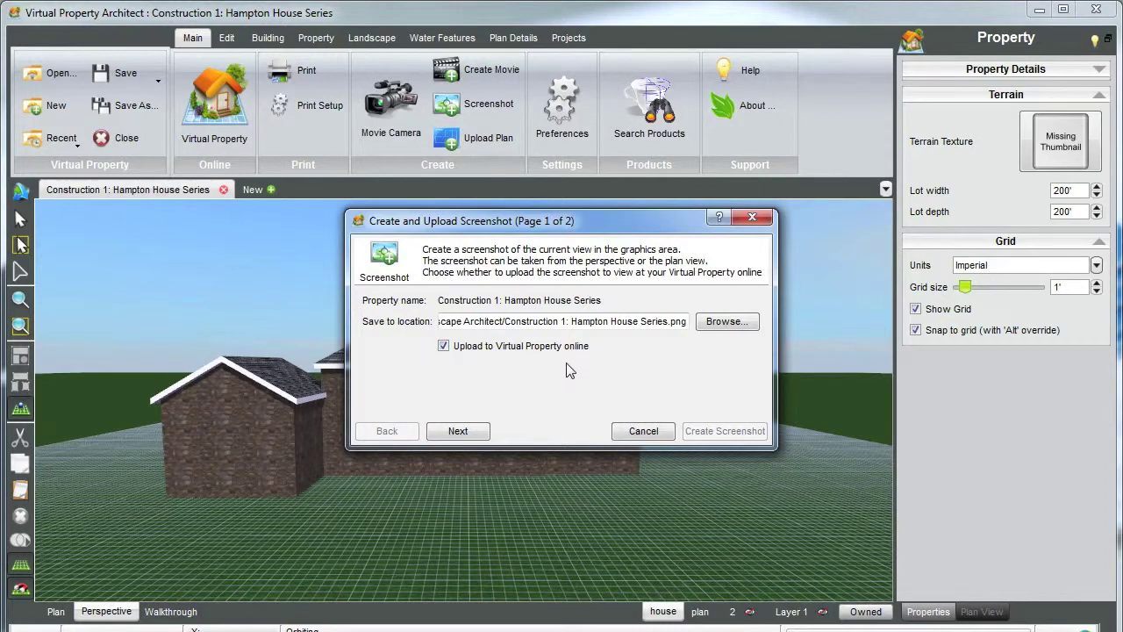
pyautogui.click(458, 431)
pyautogui.click(467, 320)
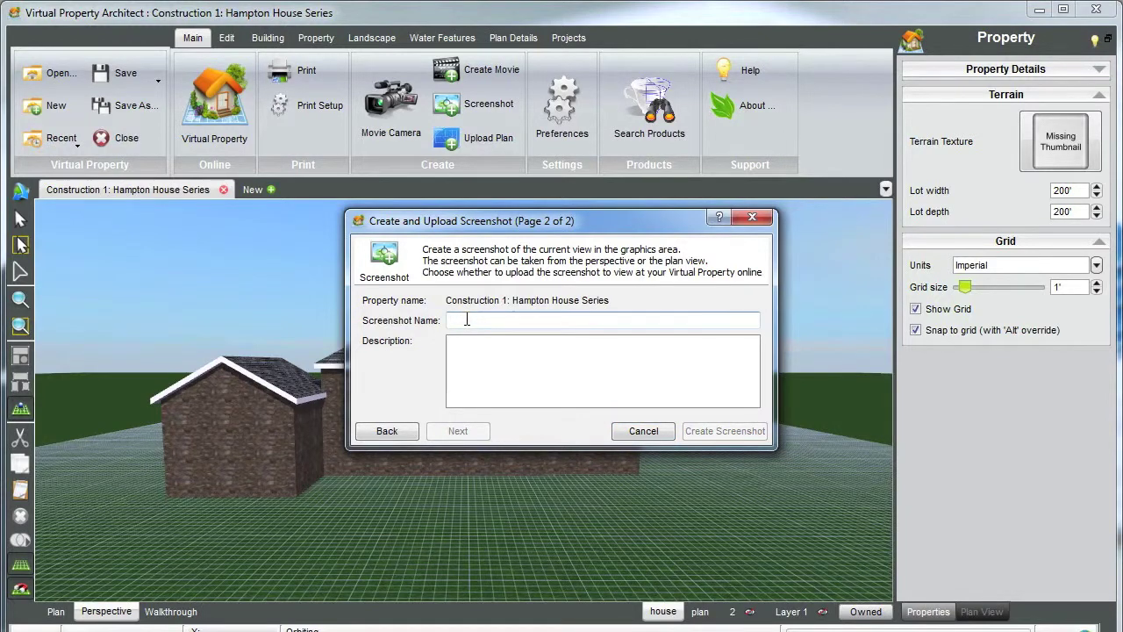
pyautogui.write('Screen')
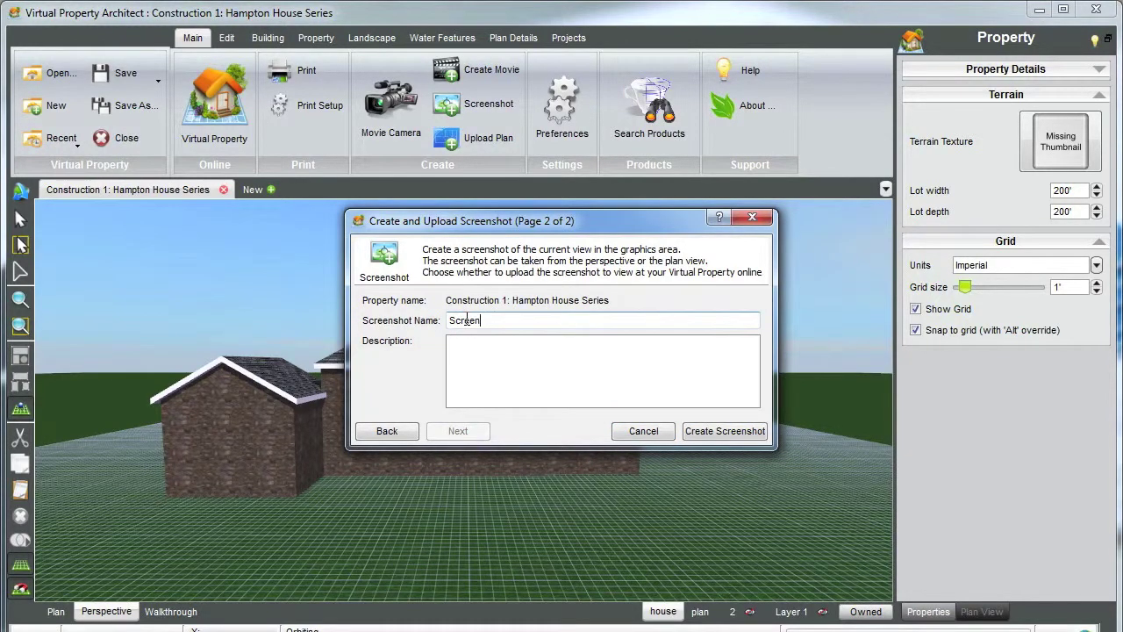
pyautogui.write(' Shot Prgress One')
pyautogui.click(722, 431)
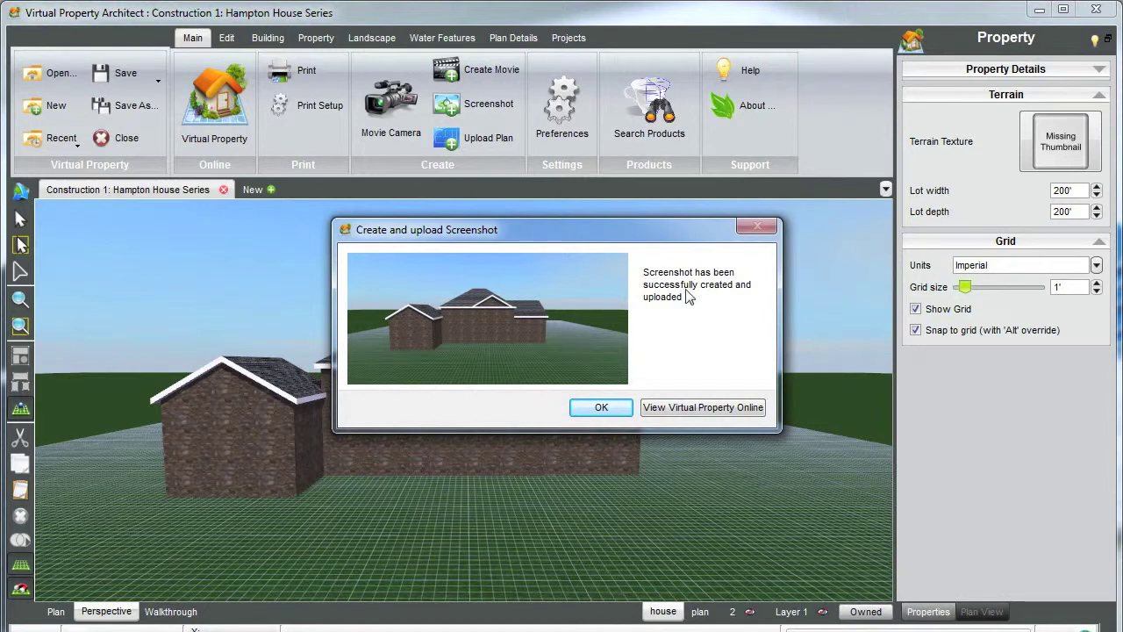
pyautogui.click(599, 407)
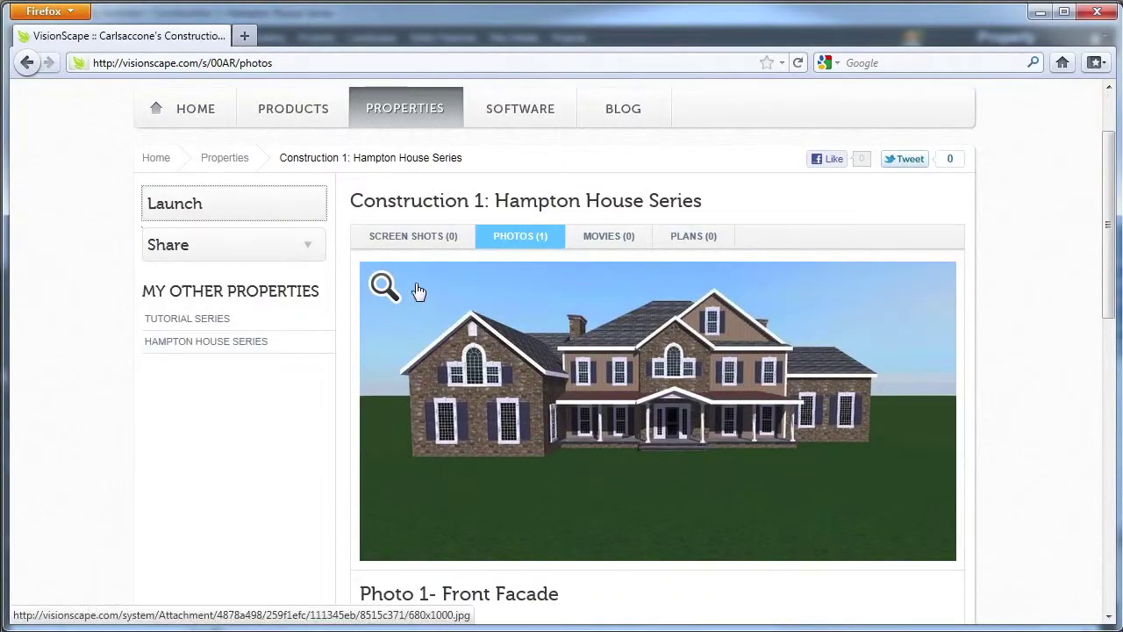
# - Reload the VisionScape property page and view its Screen Shots tab with the new image
pyautogui.scroll(2, 418, 285)
pyautogui.click(797, 62)
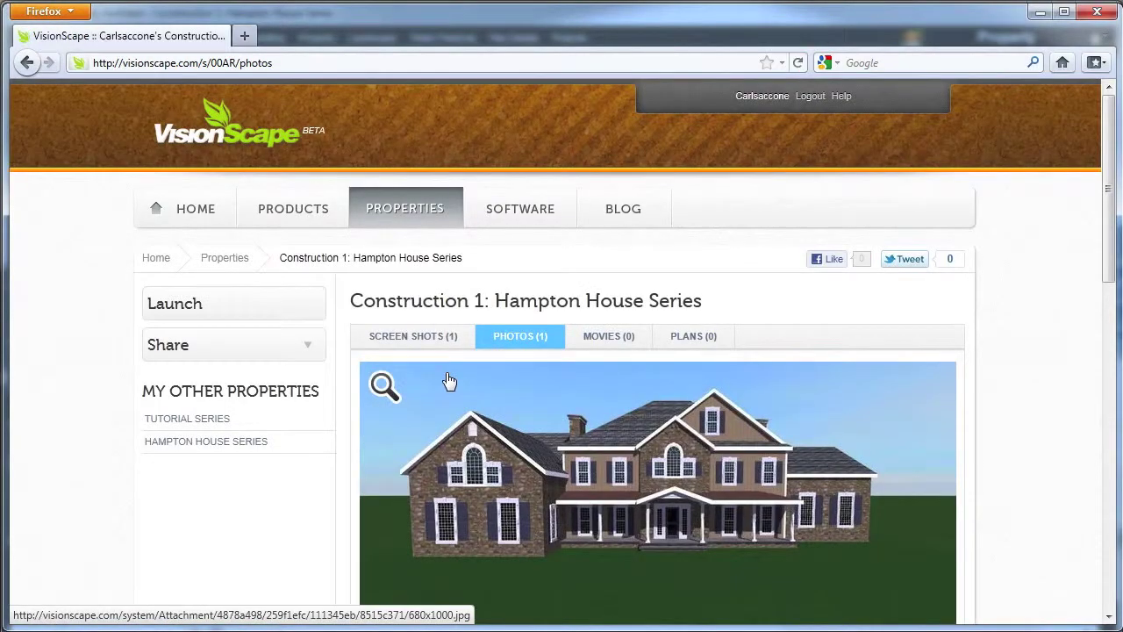
pyautogui.scroll(-2, 446, 380)
pyautogui.click(416, 239)
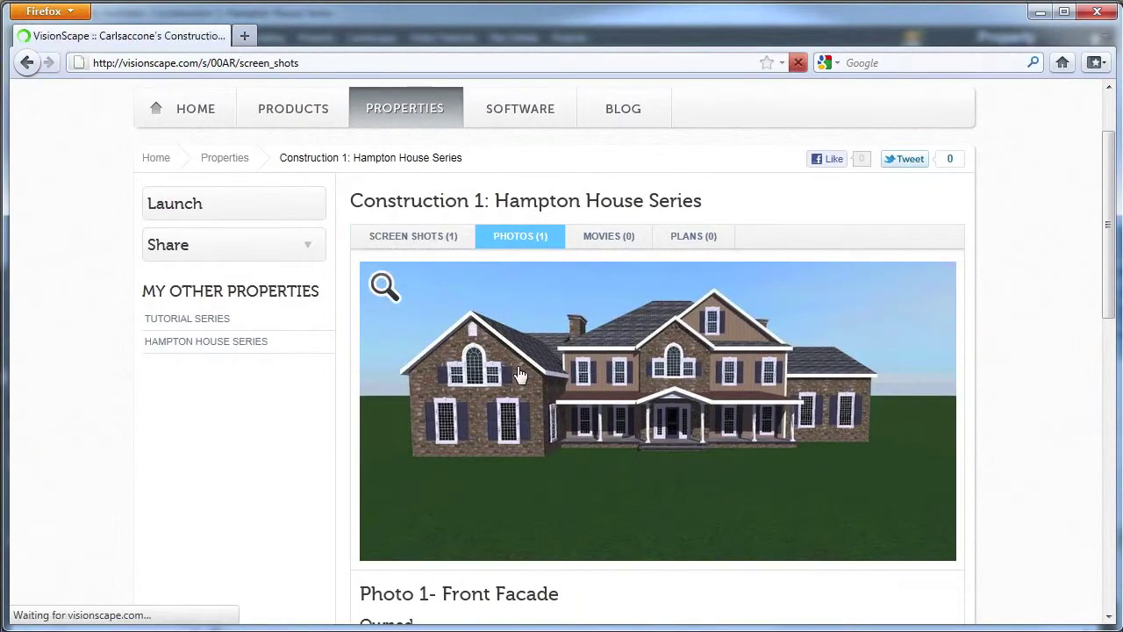
pyautogui.scroll(-3, 491, 368)
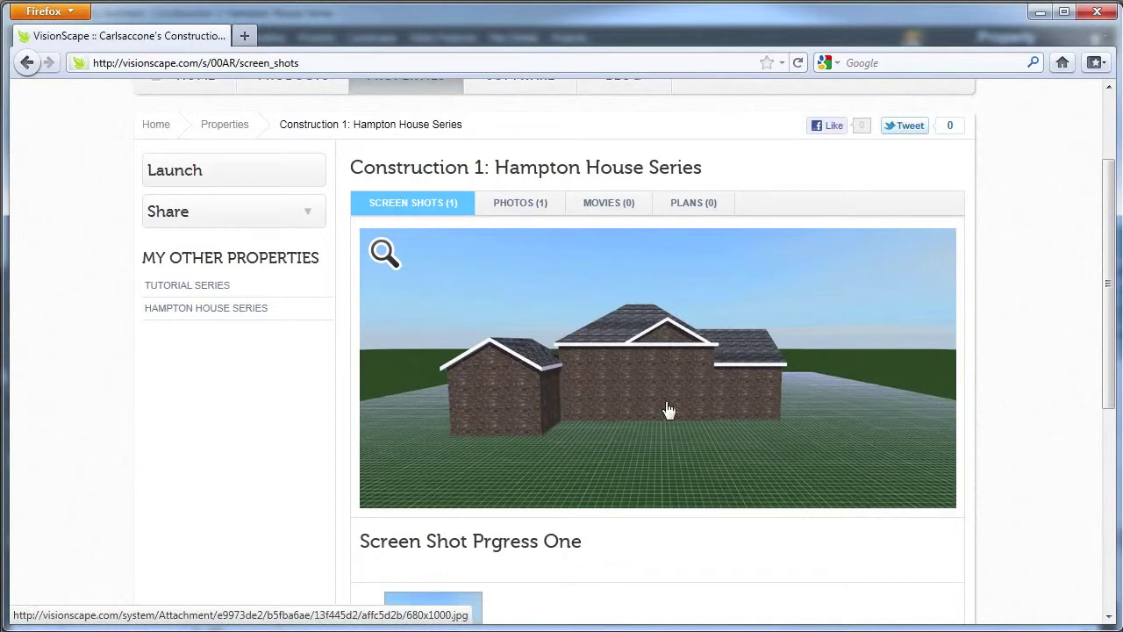
pyautogui.scroll(-1, 602, 396)
pyautogui.scroll(2, 603, 396)
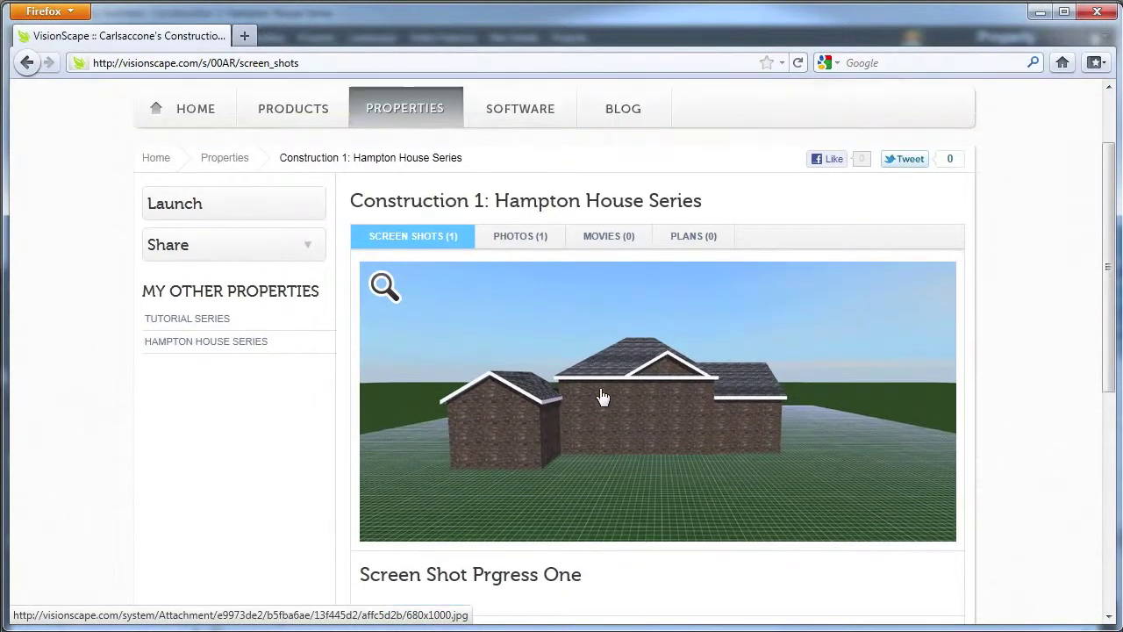